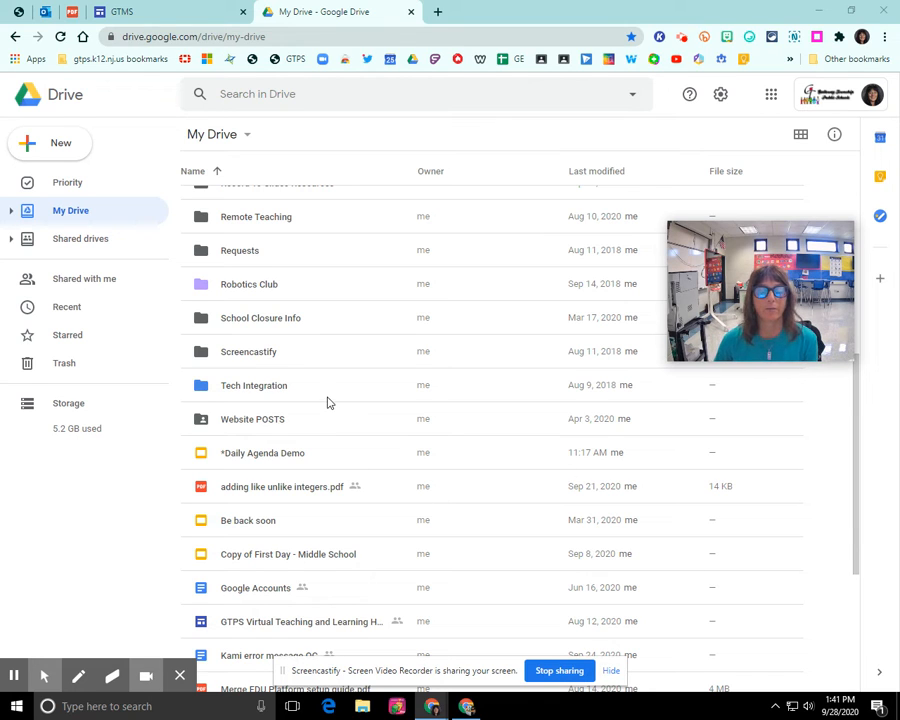
Create a new blank Google Form from Google Drive's New menu
left_click(52, 148)
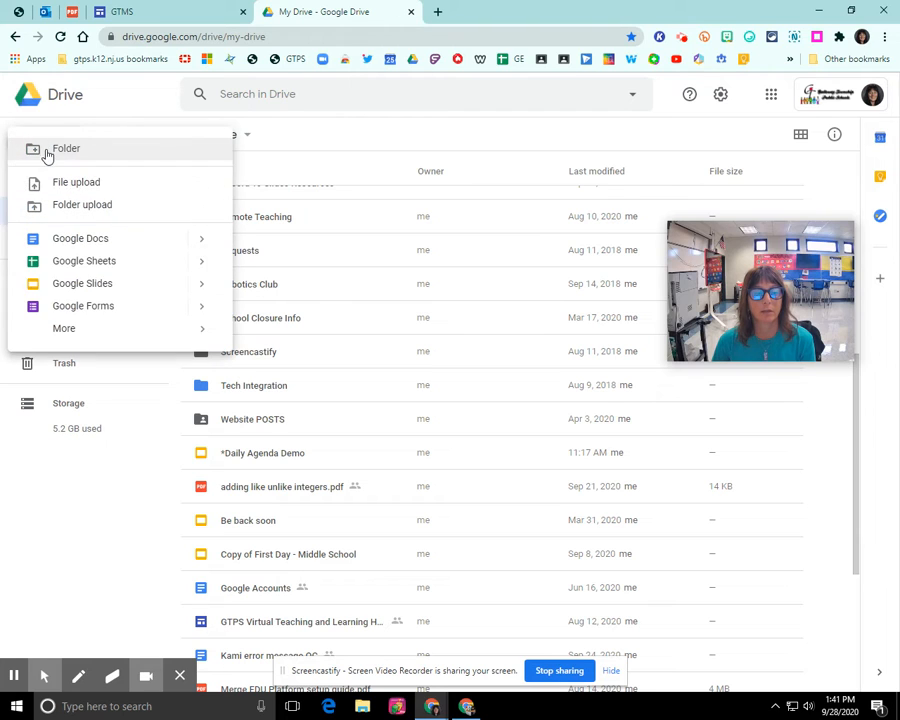
left_click(67, 312)
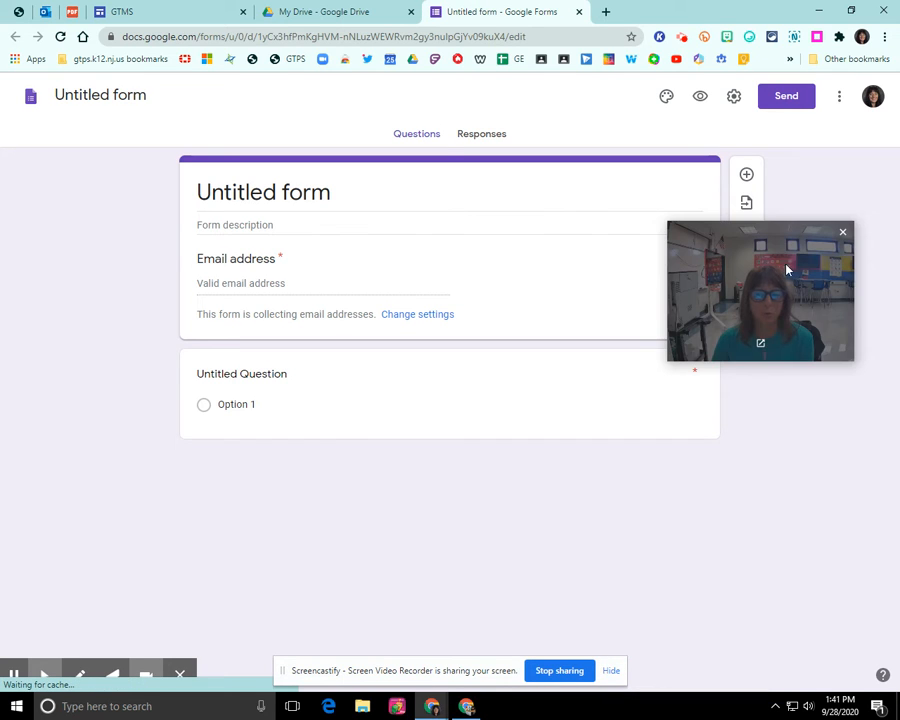
Rename the form from 'Untitled form' to 'Demo Quiz'
left_click_drag(767, 254, 103, 235)
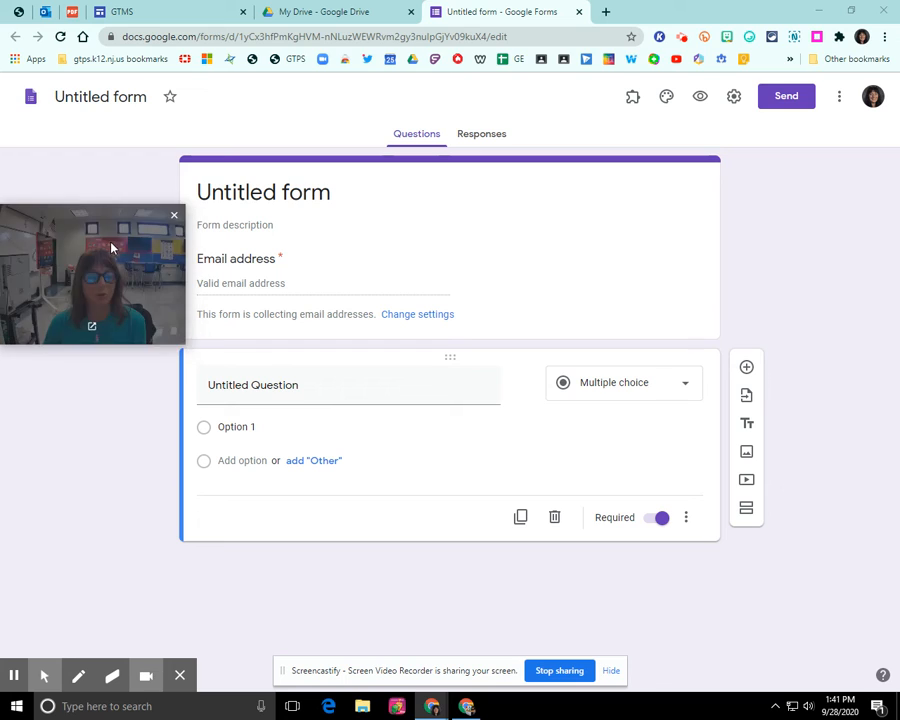
left_click(60, 96)
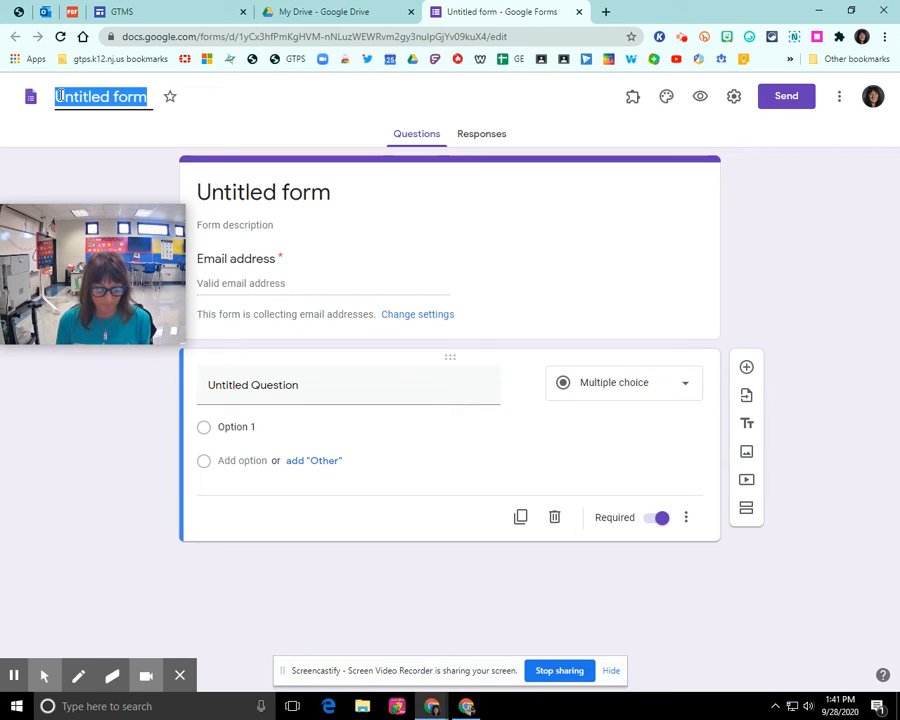
type("Demo Quiz")
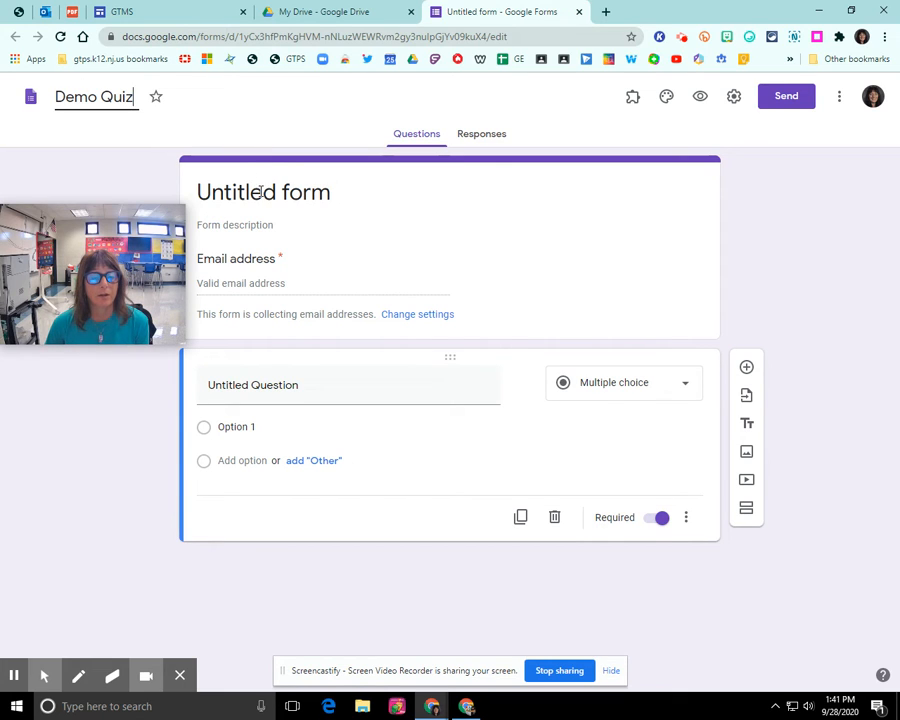
left_click(261, 191)
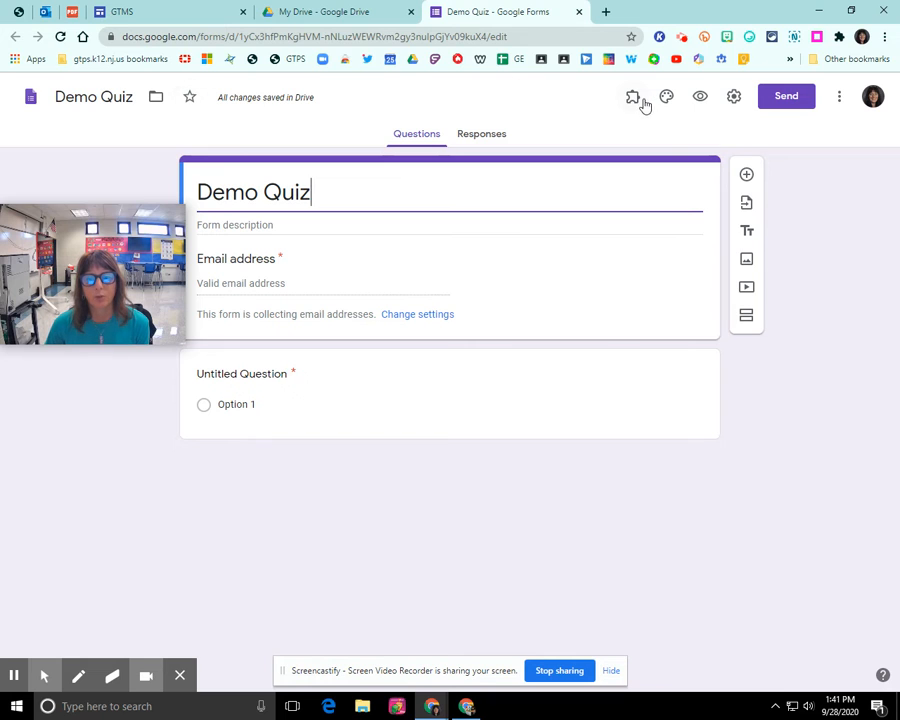
Make Demo Quiz a quiz that hides correct answers from respondents, and save
left_click(736, 102)
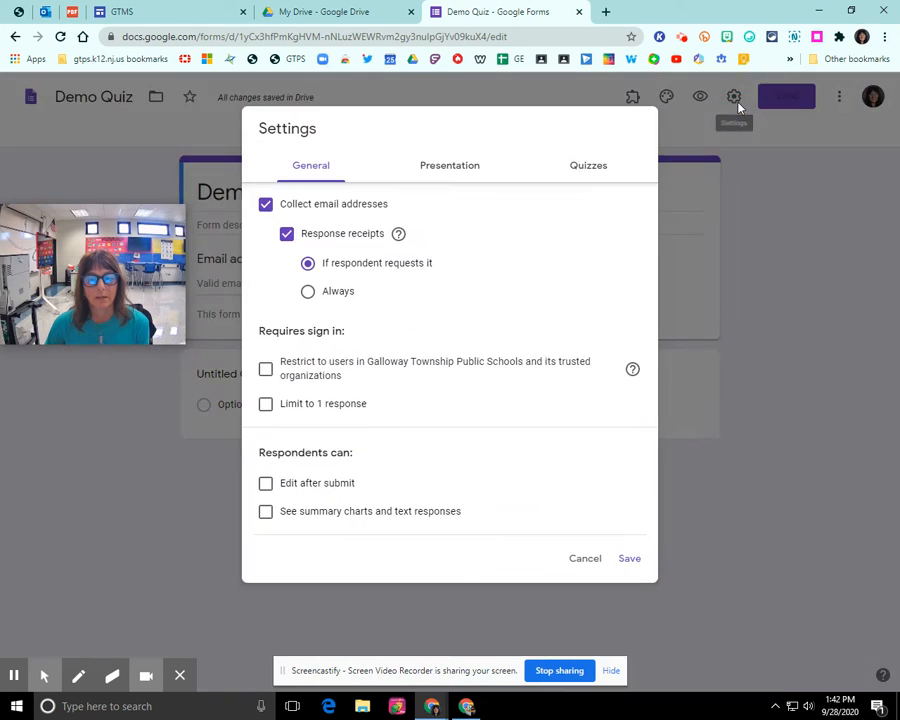
left_click(589, 168)
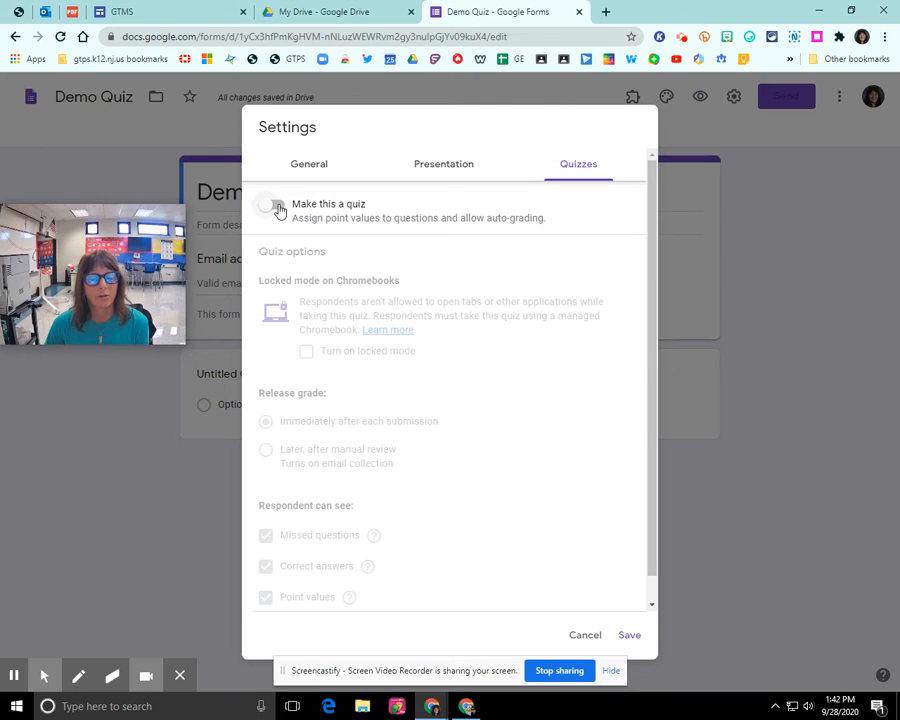
left_click(277, 206)
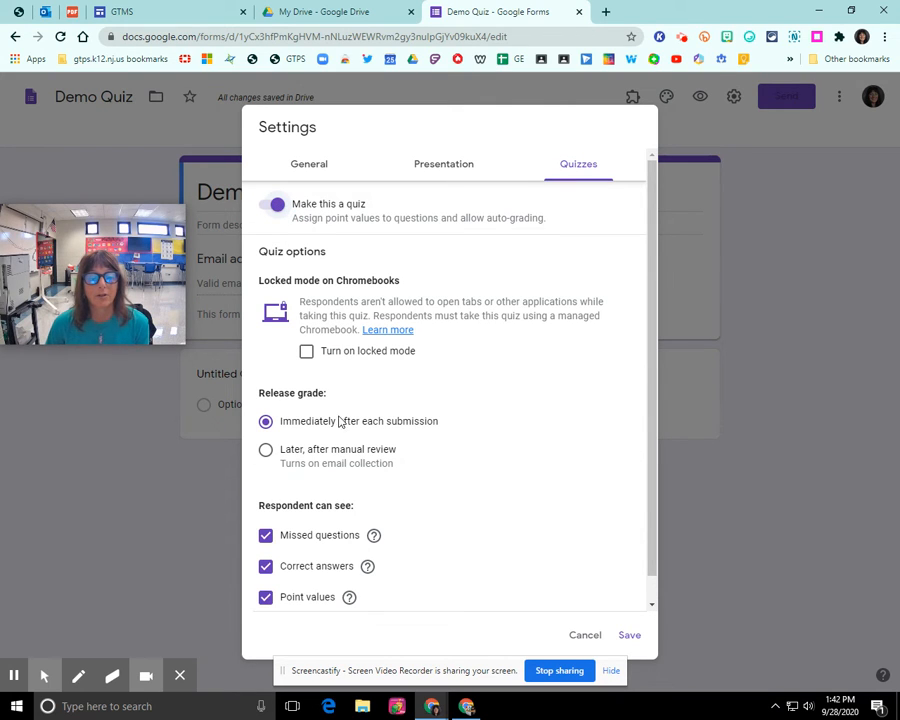
scroll(316, 421, "down", 1)
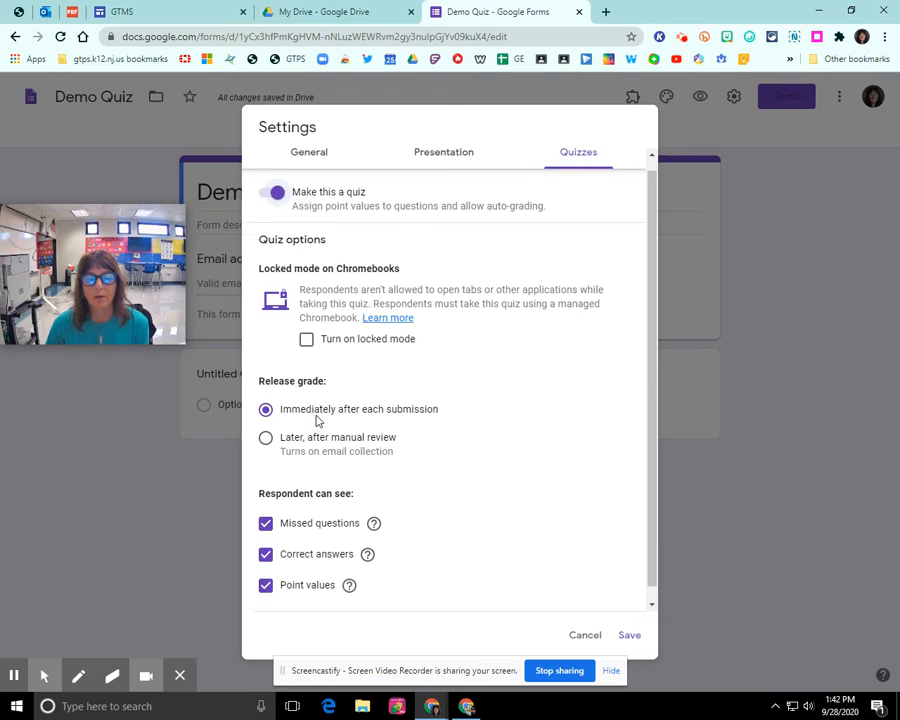
scroll(316, 421, "down", 1)
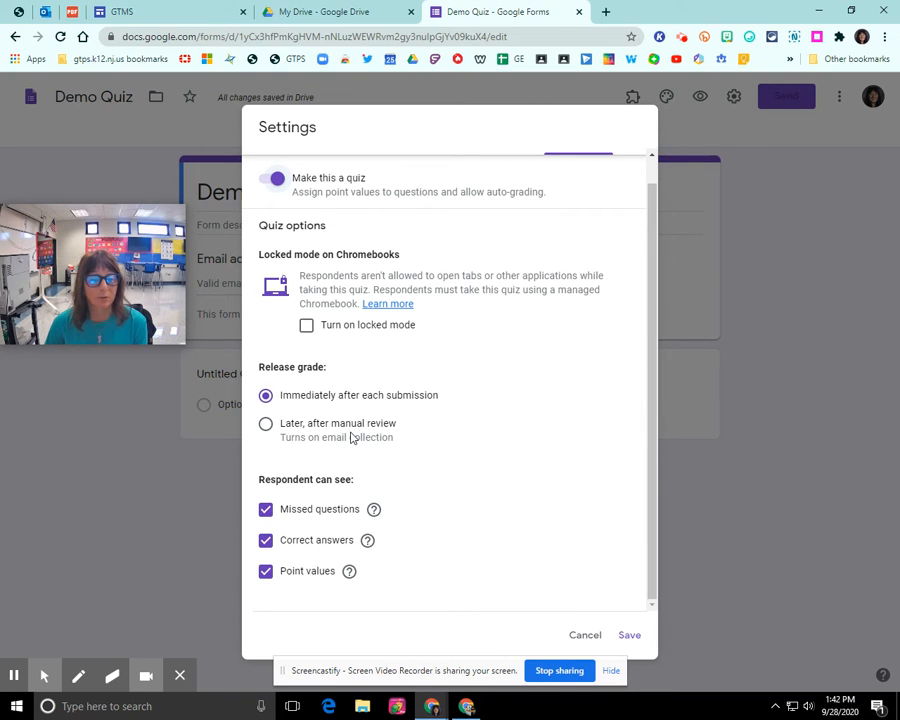
left_click(268, 543)
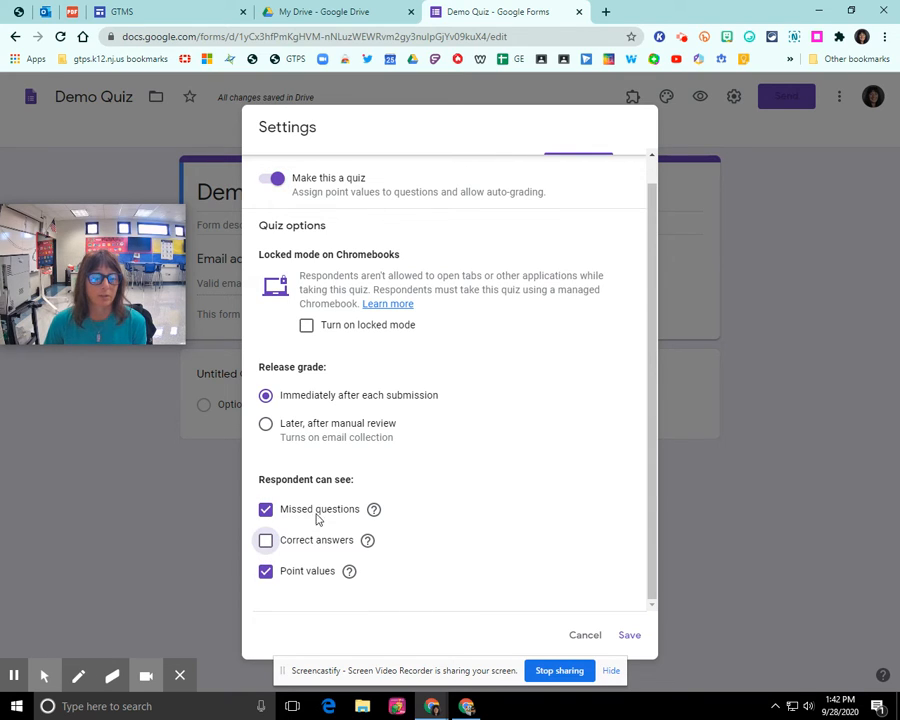
left_click(628, 636)
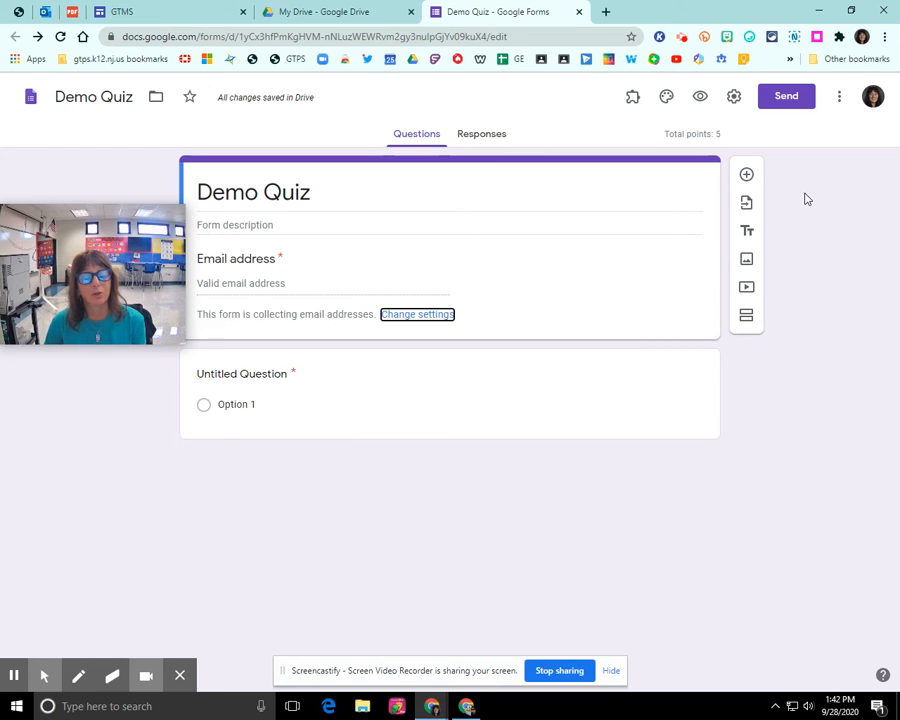
Set form preferences to not collect emails by default, with a default quiz point value of 2
left_click(839, 98)
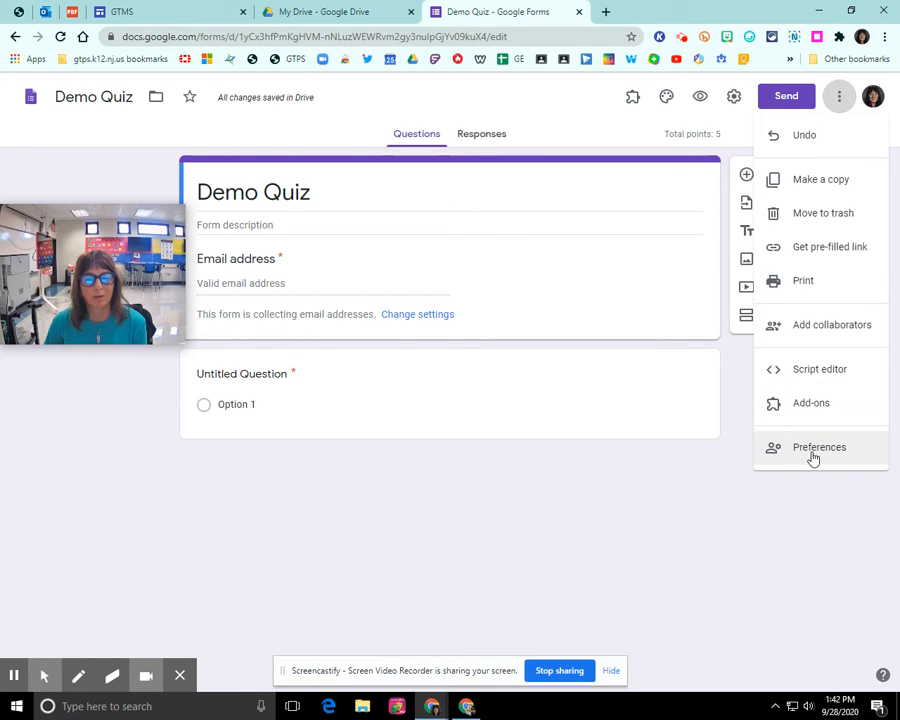
left_click(780, 438)
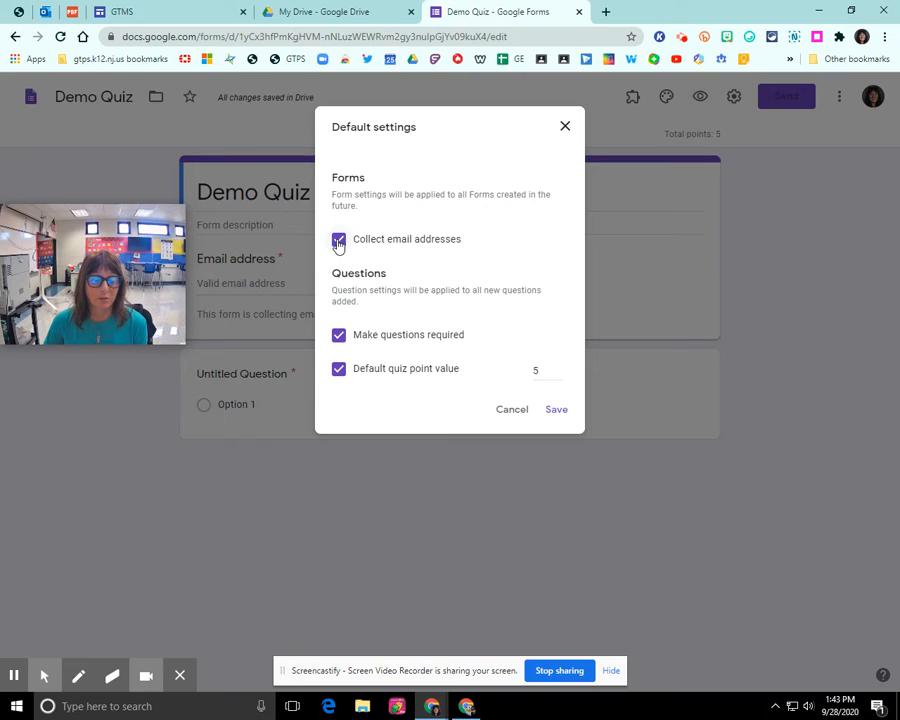
left_click(339, 241)
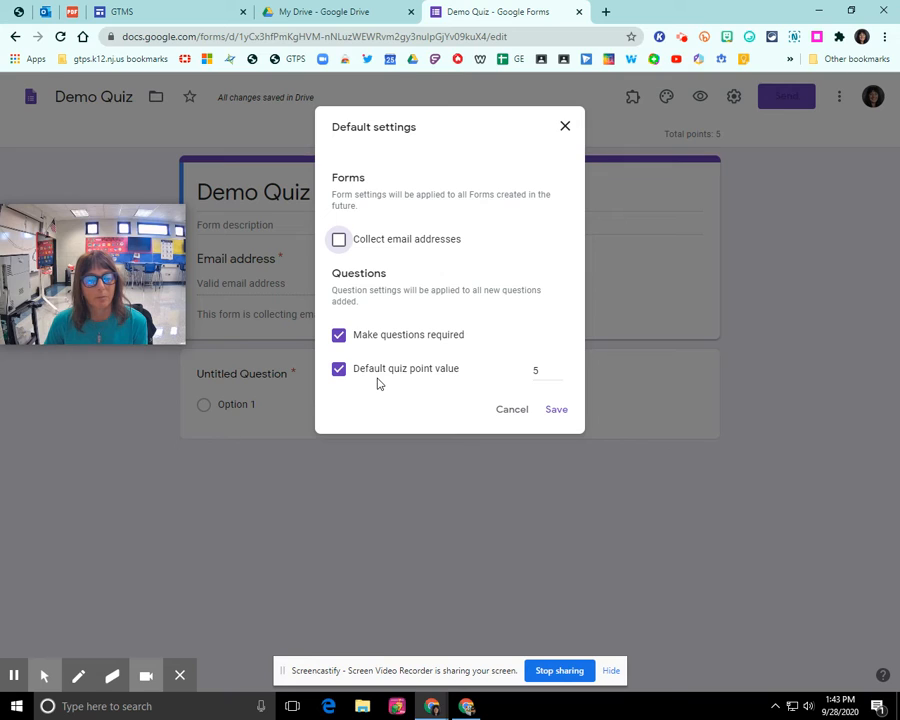
left_click(548, 371)
left_click(558, 377)
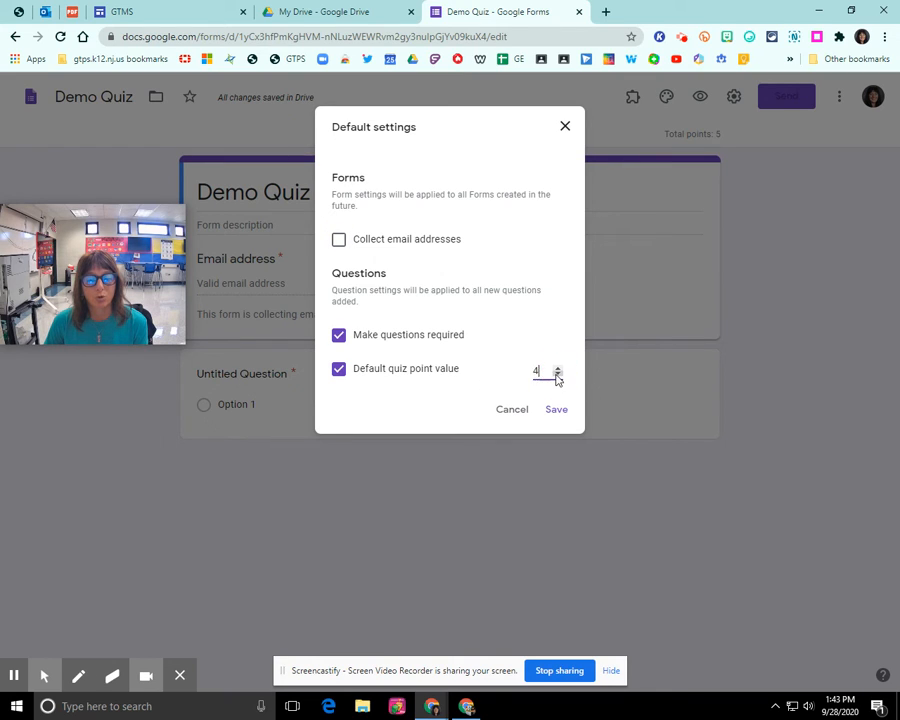
left_click(558, 377)
left_click(558, 377)
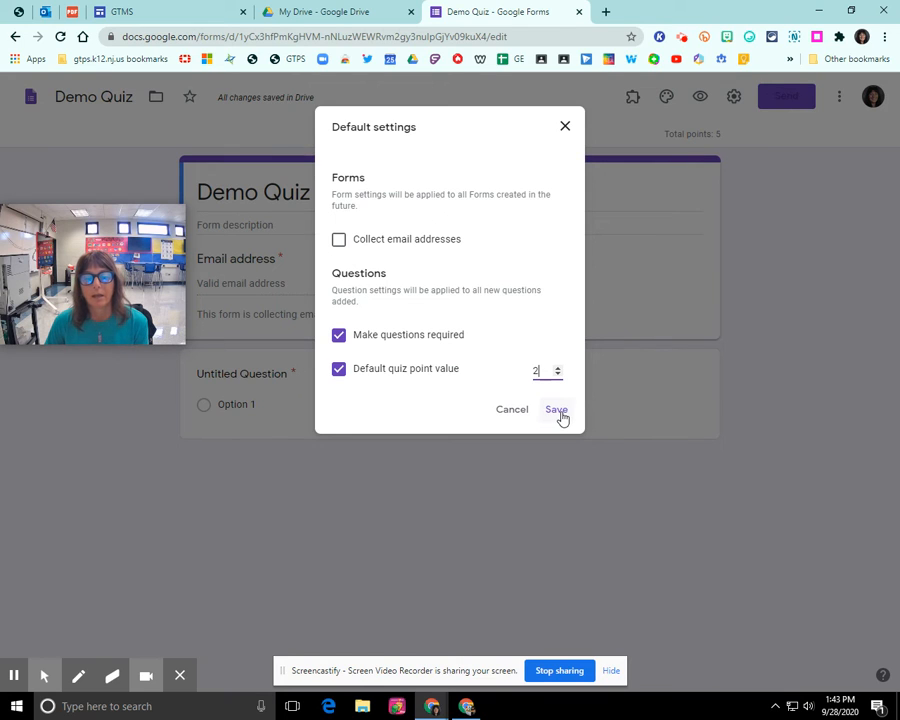
left_click(557, 410)
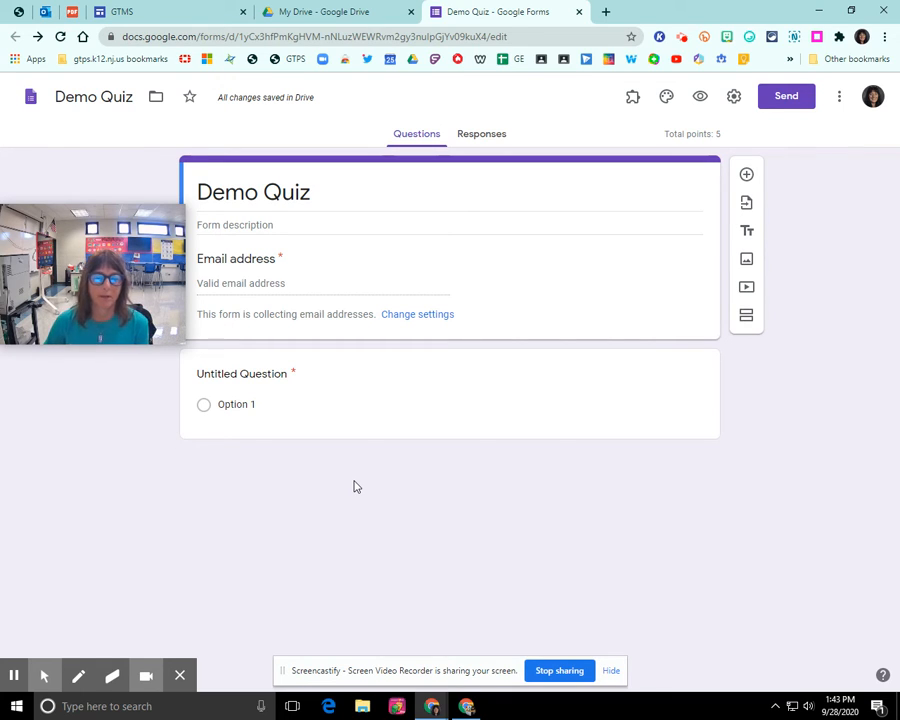
Reload Demo Quiz and view its Responses page showing 0 responses
left_click(60, 36)
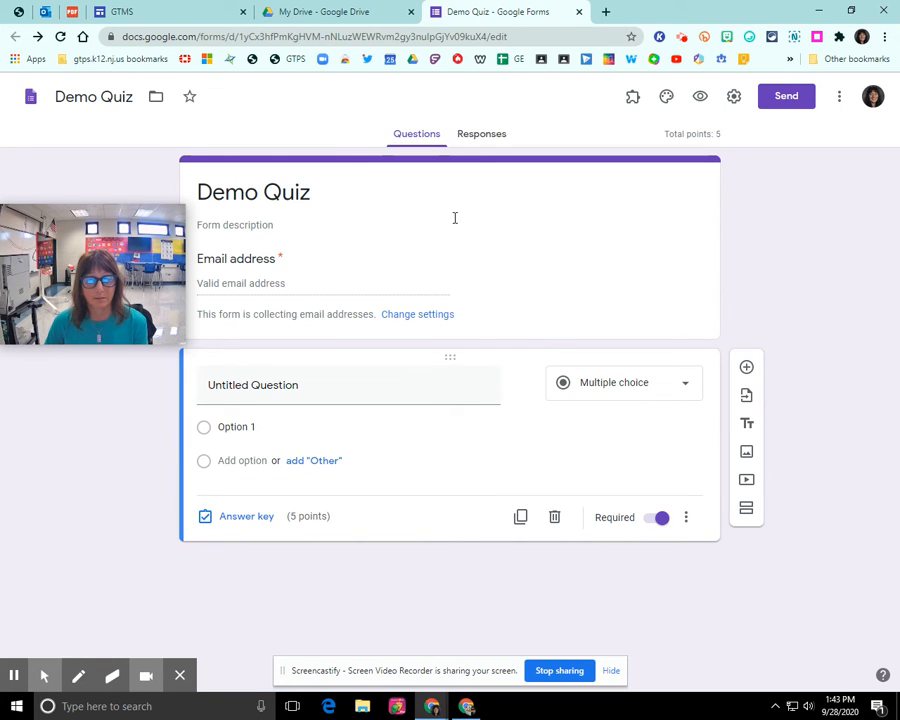
left_click(482, 134)
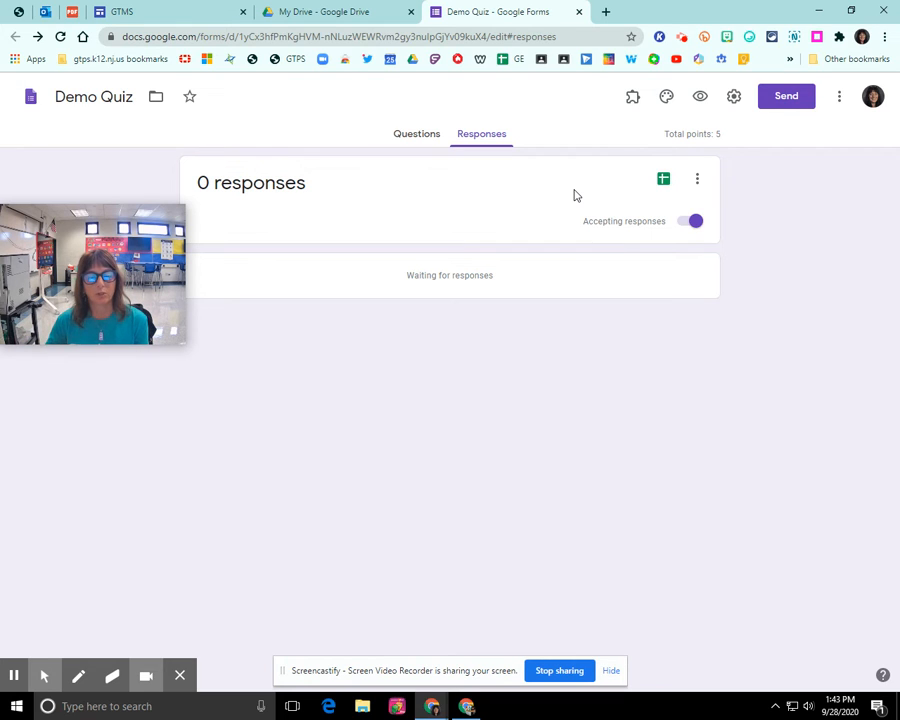
Link responses to a new spreadsheet named 'Demo Quiz (Responses)'
left_click(663, 182)
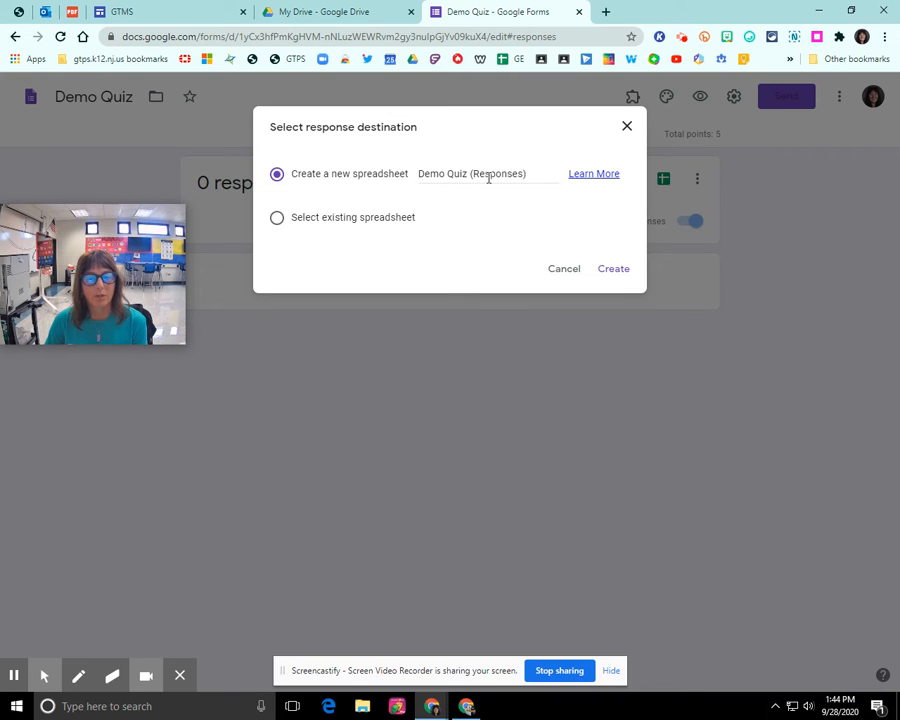
left_click(614, 271)
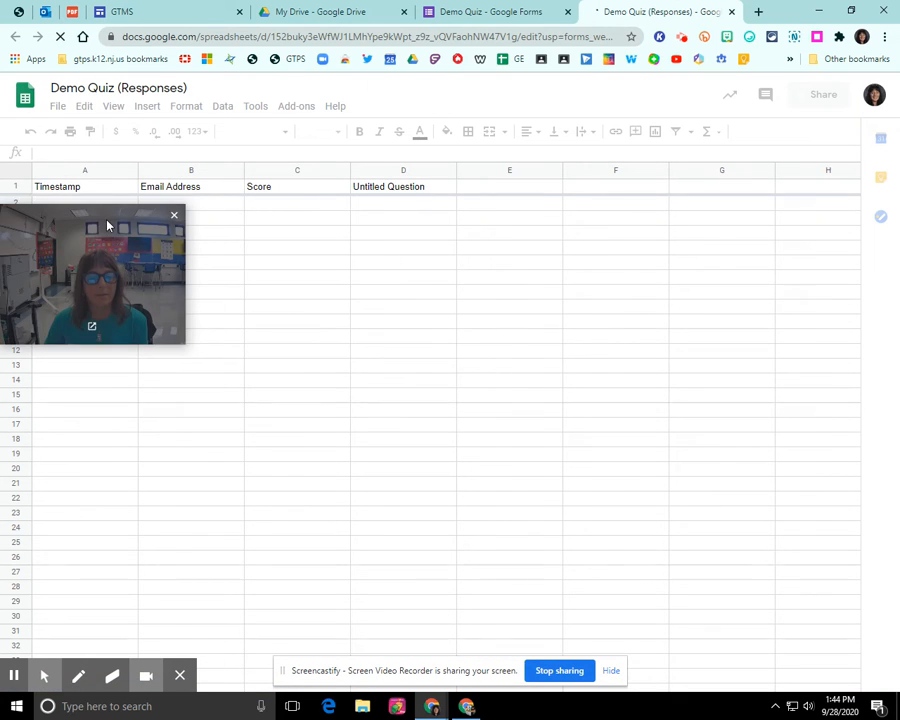
Close the Demo Quiz (Responses) spreadsheet tab
left_click_drag(114, 225, 770, 282)
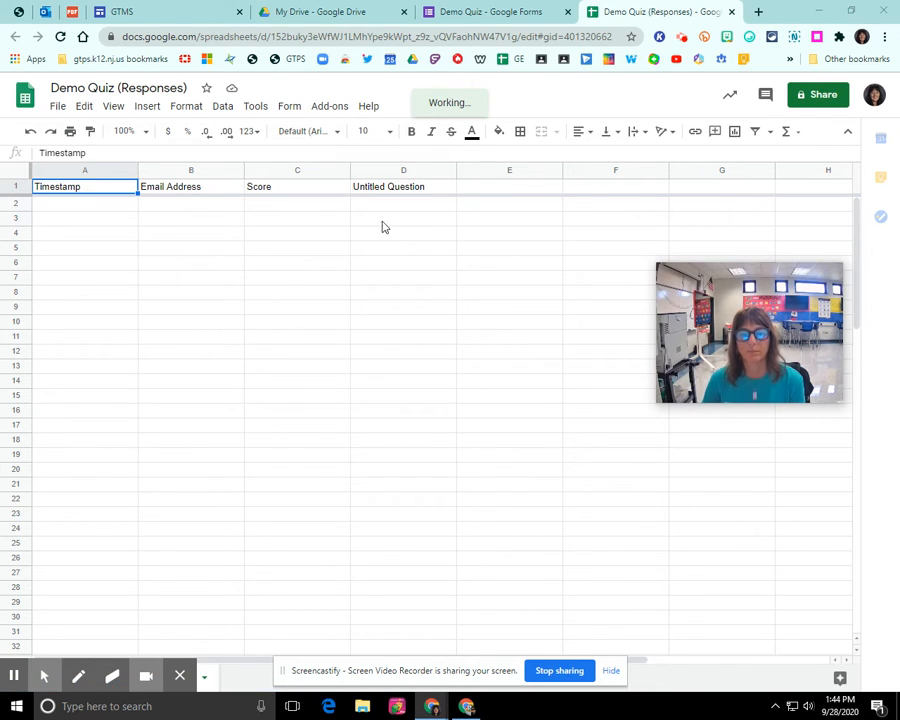
left_click(732, 12)
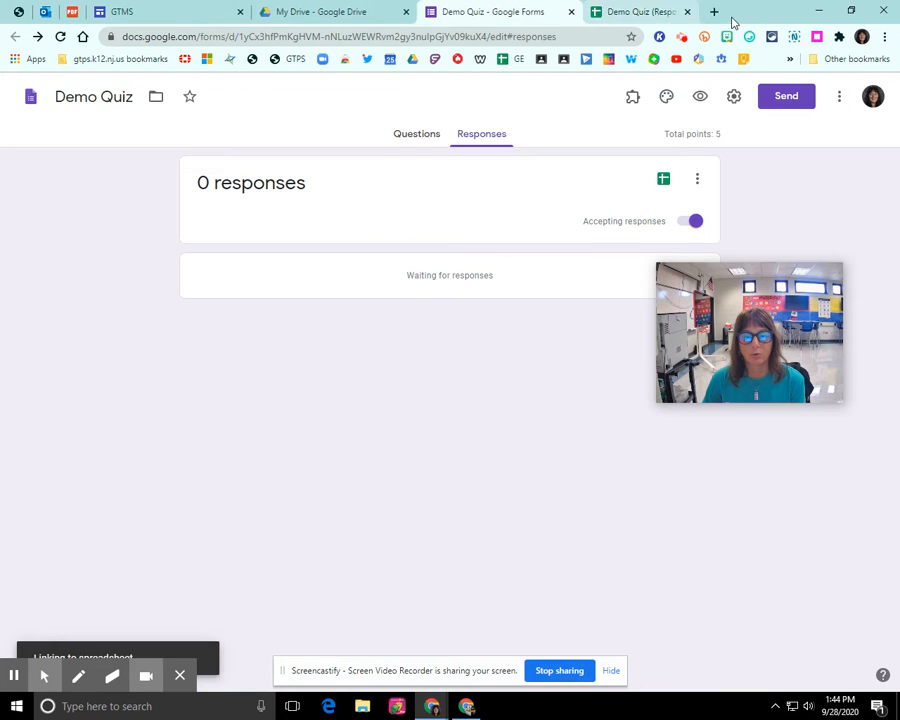
Retitle the first question 'Enter your full name'
left_click(417, 142)
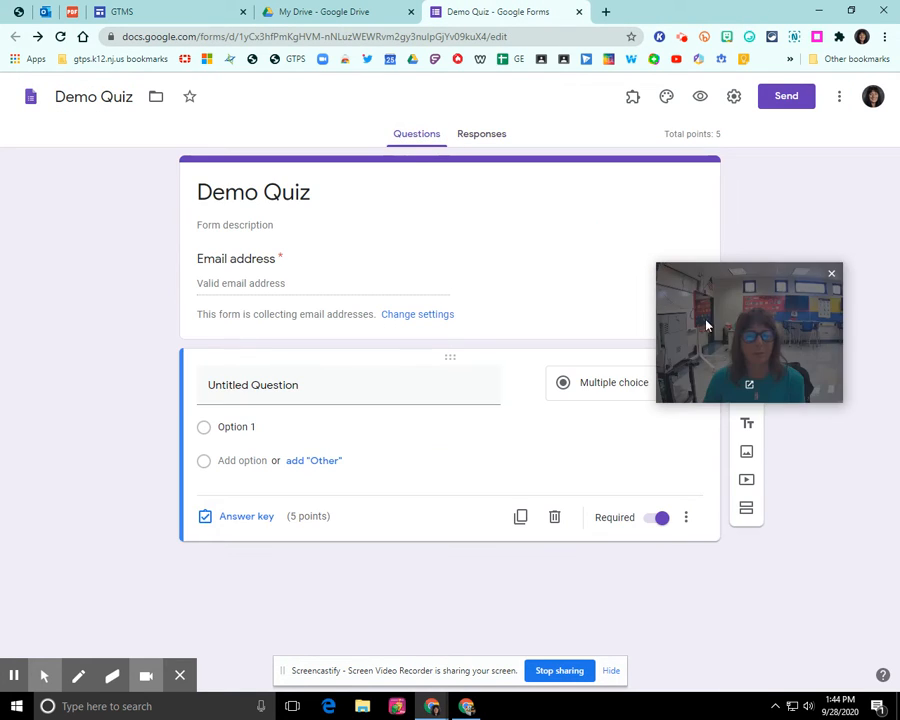
left_click_drag(704, 320, 753, 225)
left_click(302, 389)
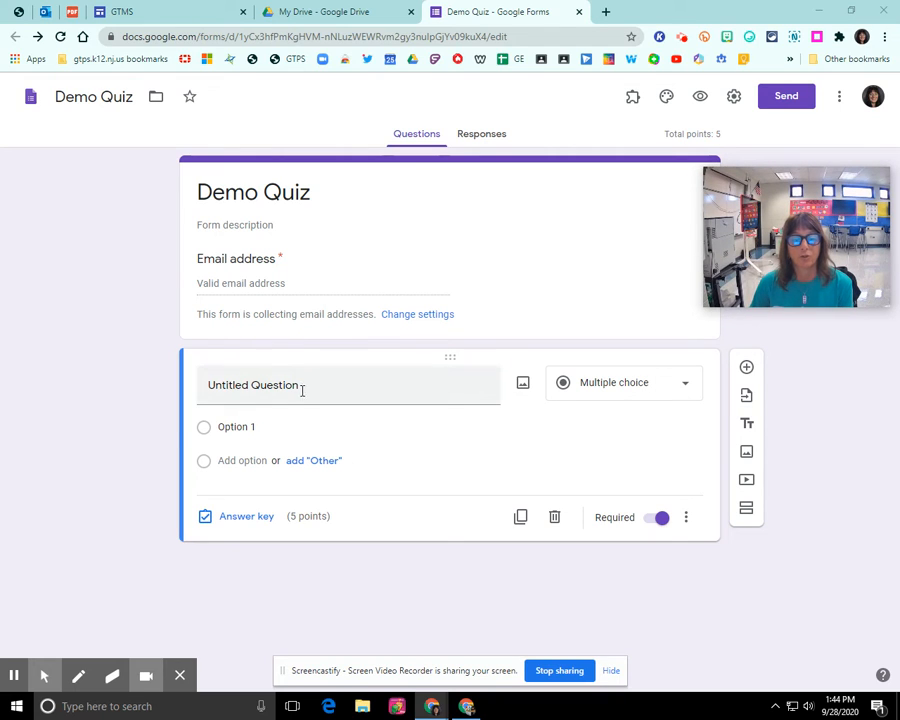
triple_click(302, 389)
type("Enter your full")
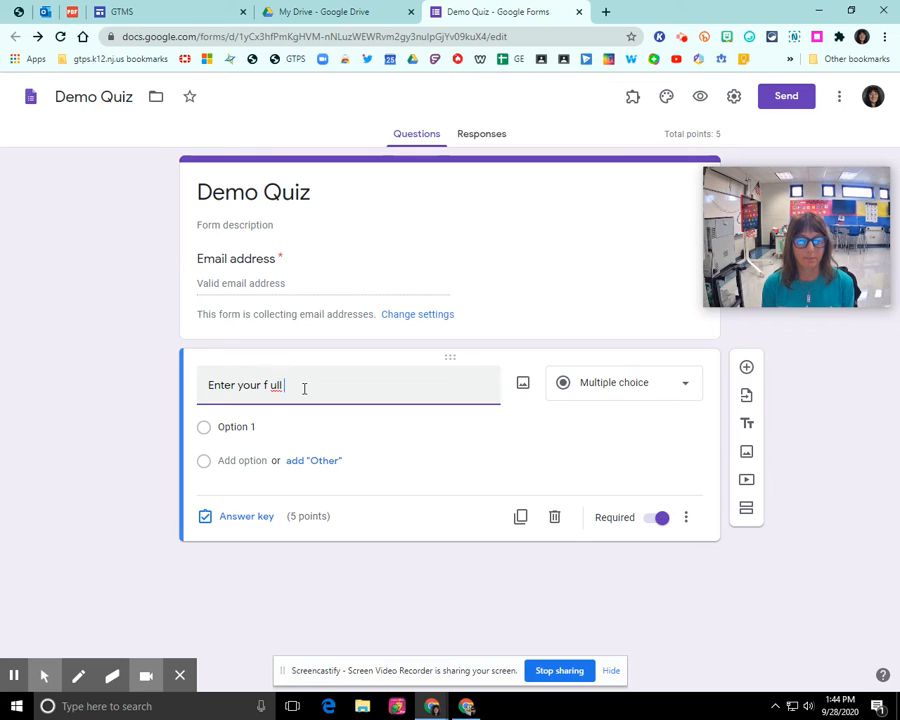
key("BackSpace")
key("BackSpace")
type("ll nam")
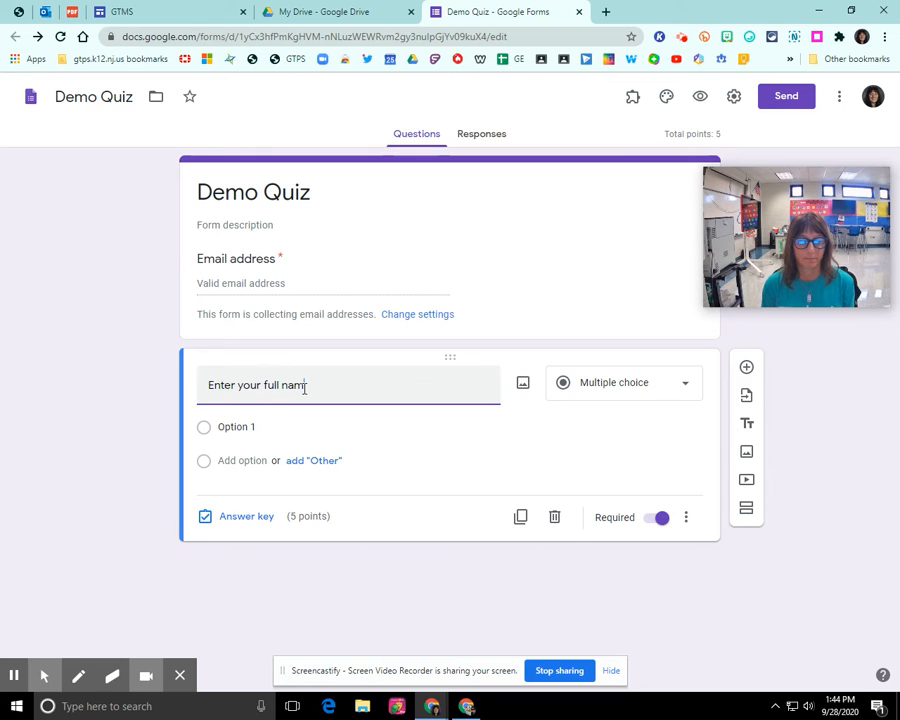
type("e")
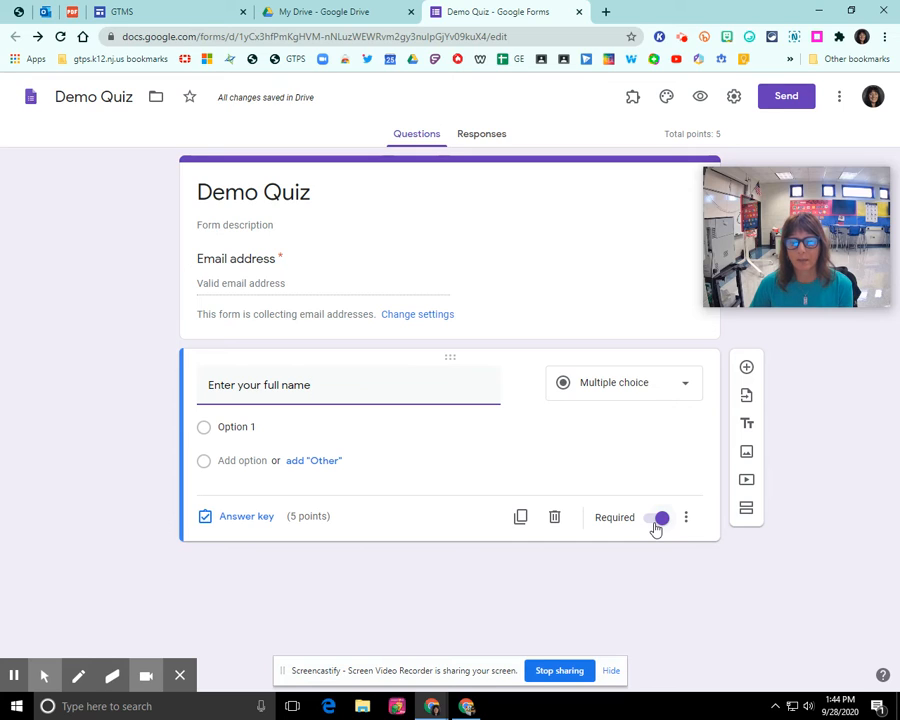
Give the name question 0 points and make it a Short answer question
left_click(240, 522)
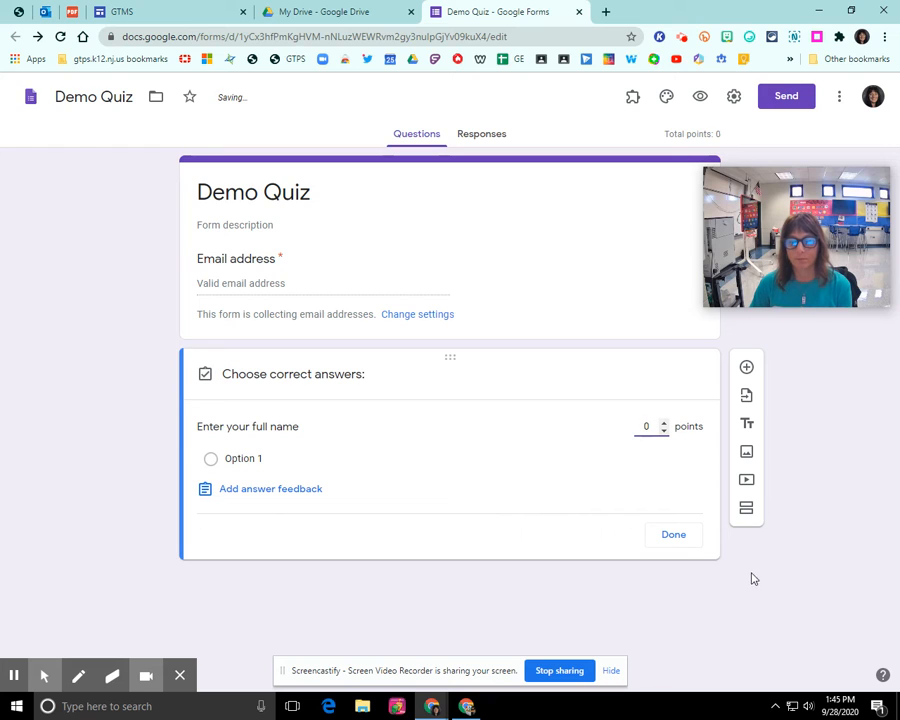
left_click(681, 540)
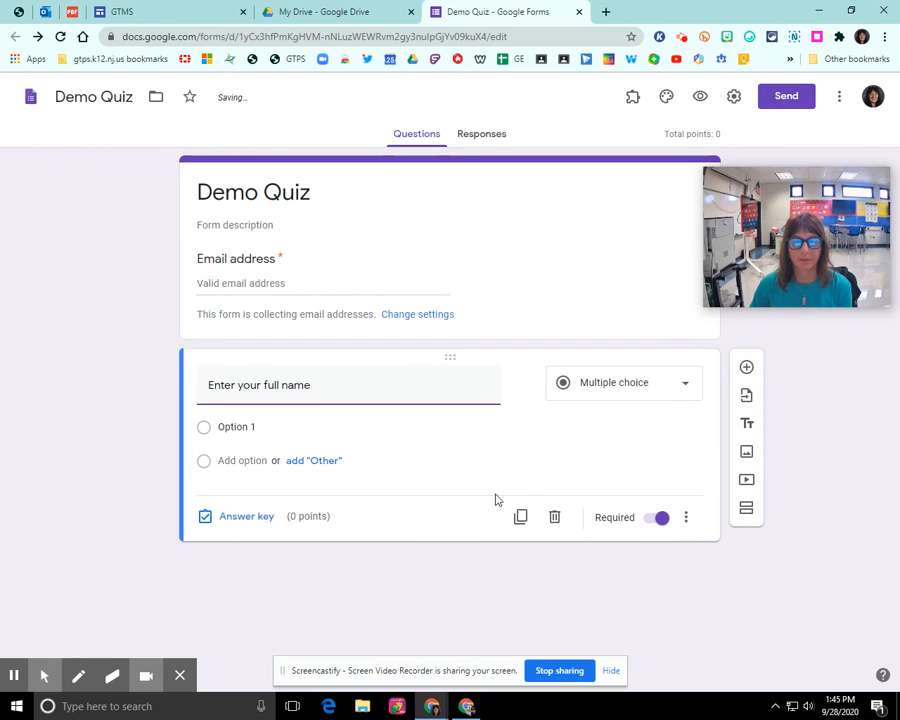
left_click(627, 386)
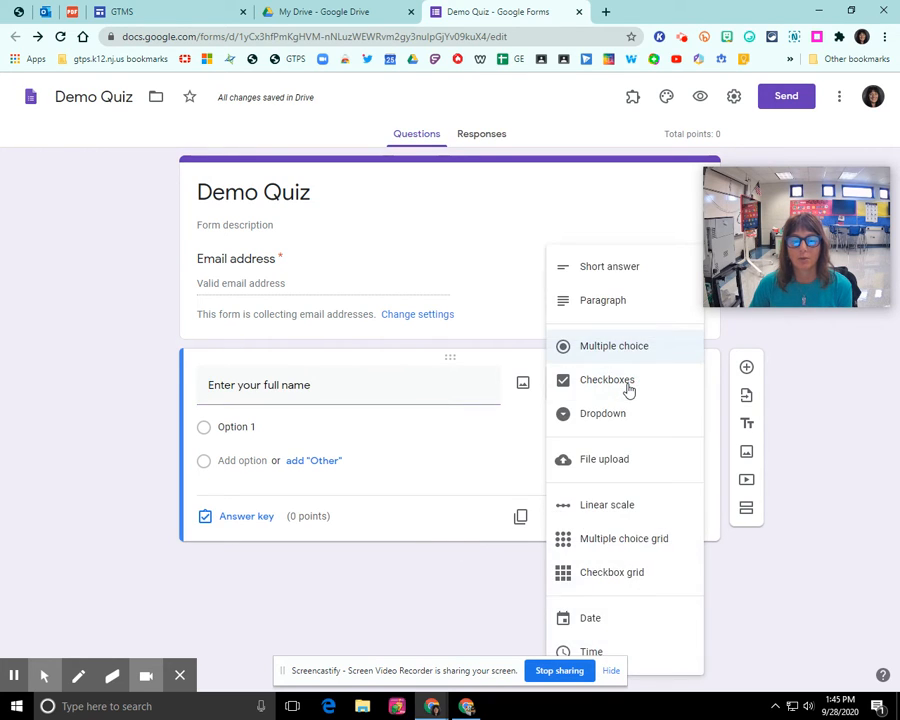
left_click(621, 268)
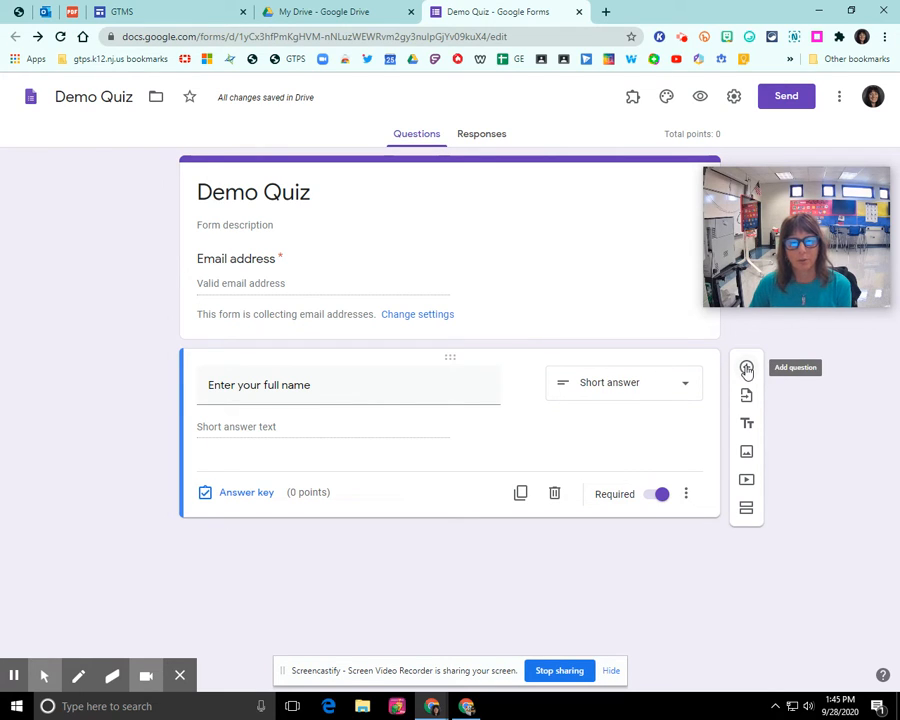
Add a multiple-choice question titled 'Enter your team'
left_click(747, 369)
left_click(266, 490)
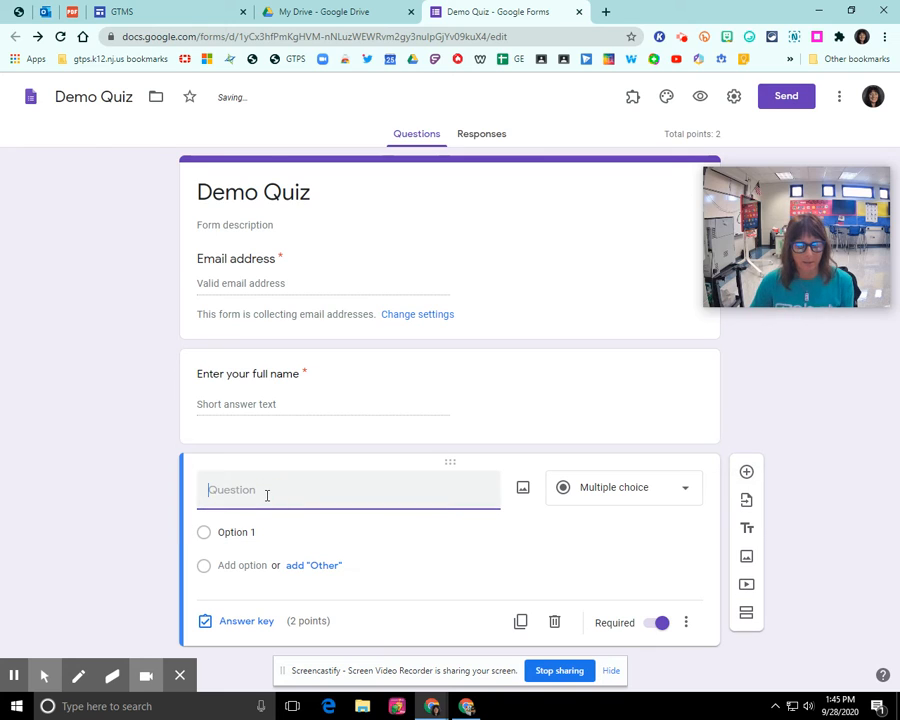
type("Enter your")
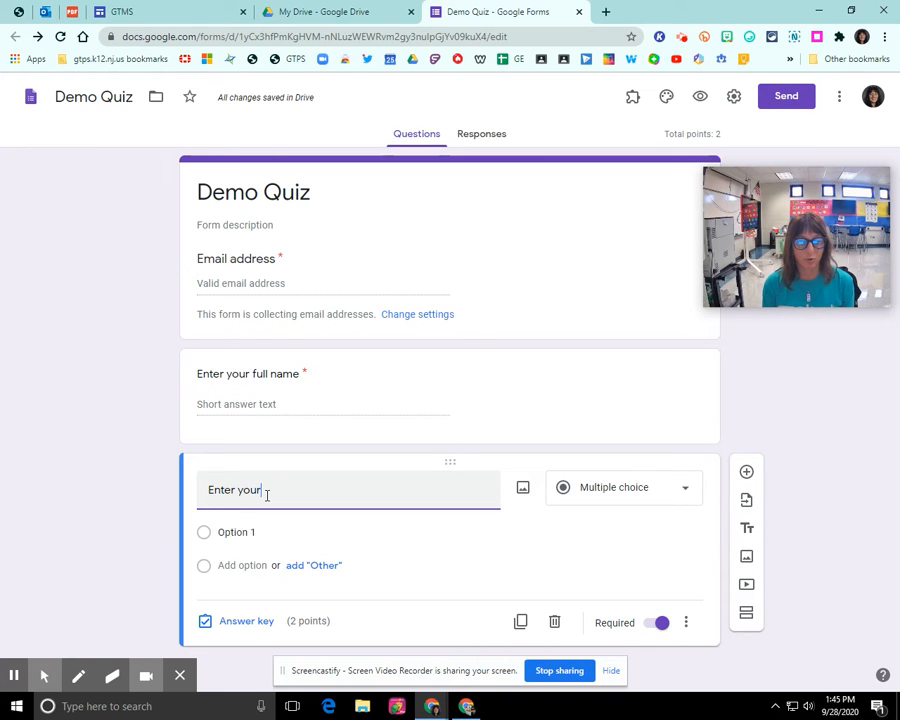
type(" team")
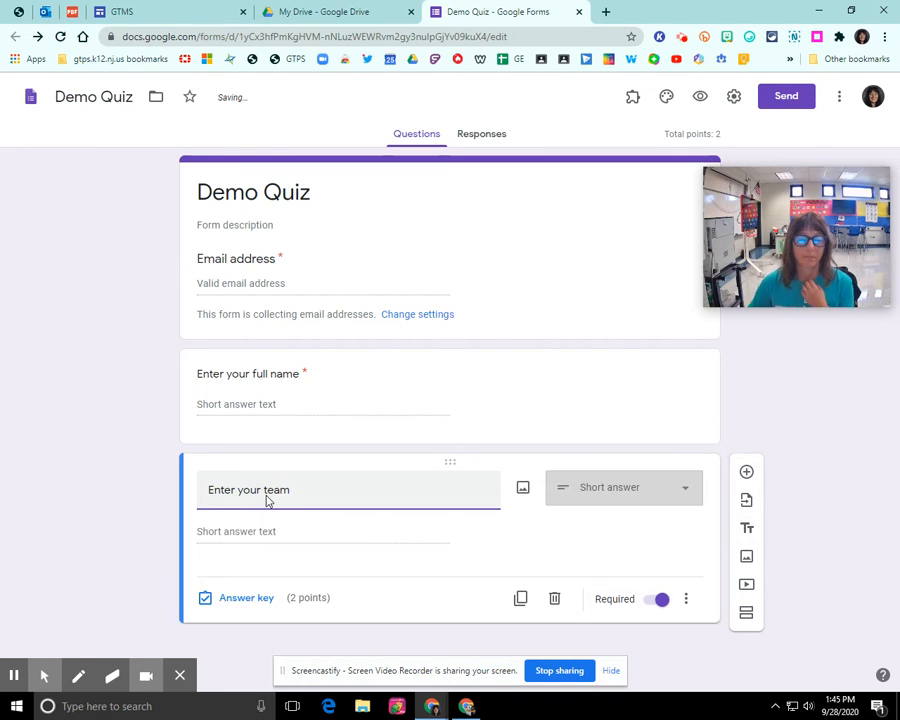
left_click(624, 486)
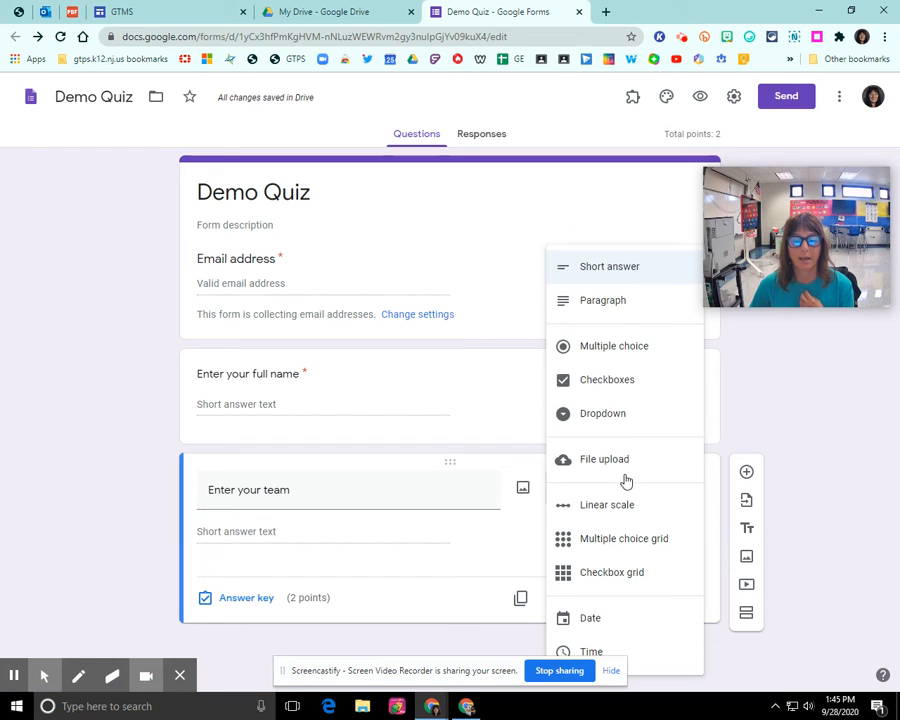
left_click(617, 347)
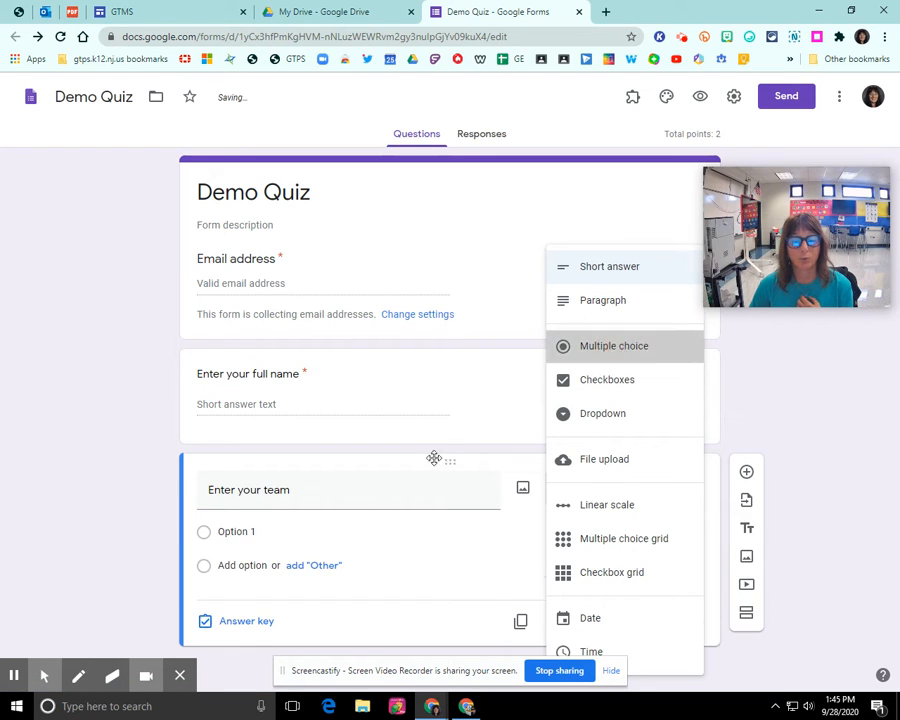
Enter the team question's choices: Team A, Team B, Team C and Team D
left_click(248, 532)
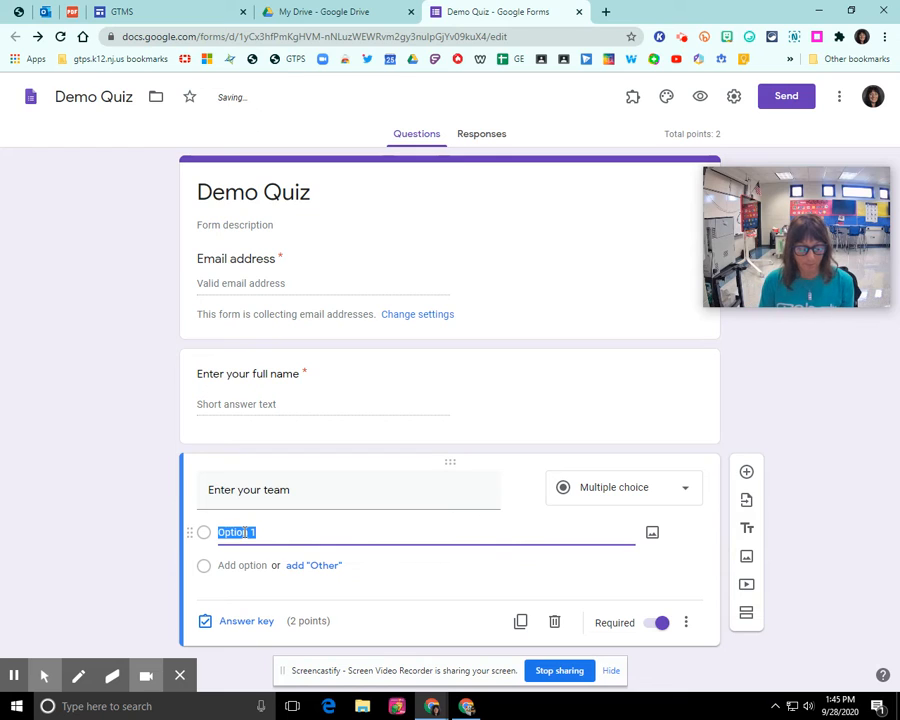
type("Team A")
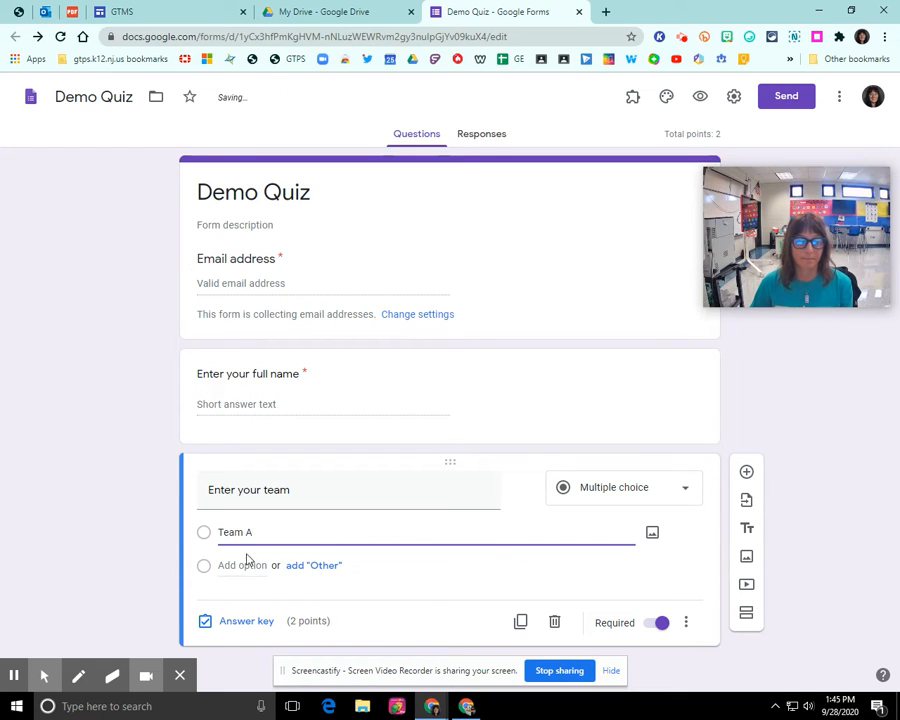
left_click(242, 565)
type("Team B")
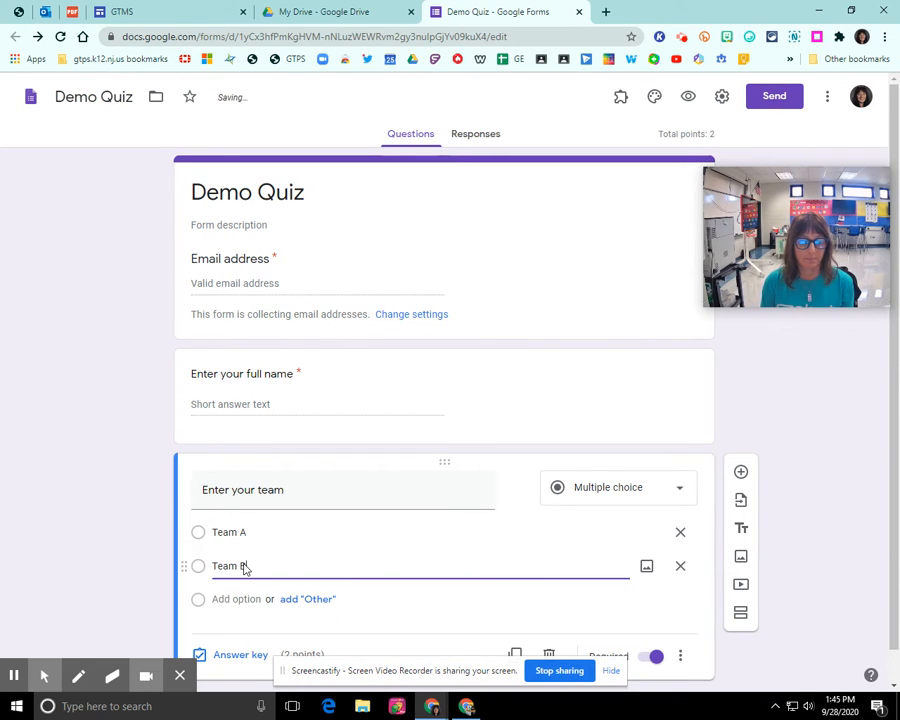
left_click(238, 599)
type("Te")
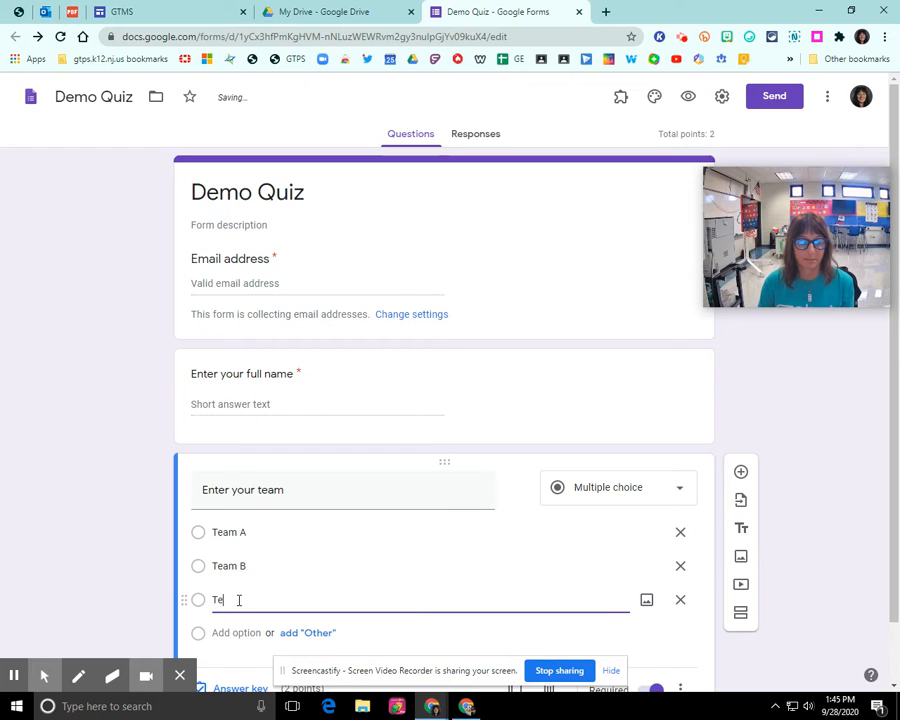
type("ac")
type("m C")
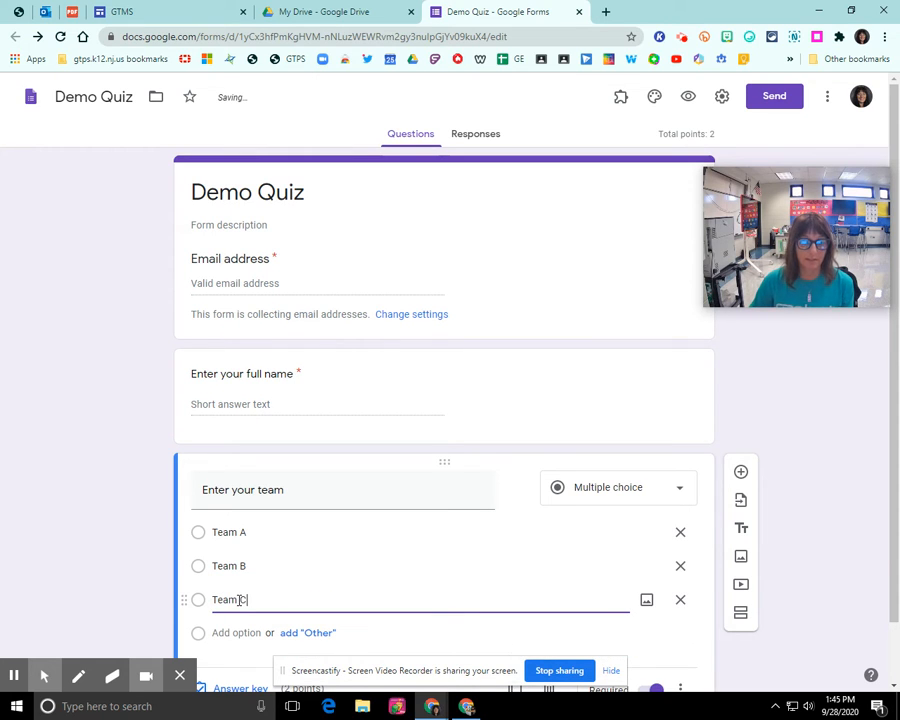
scroll(237, 610, "down", 1)
left_click(234, 562)
type("Team D")
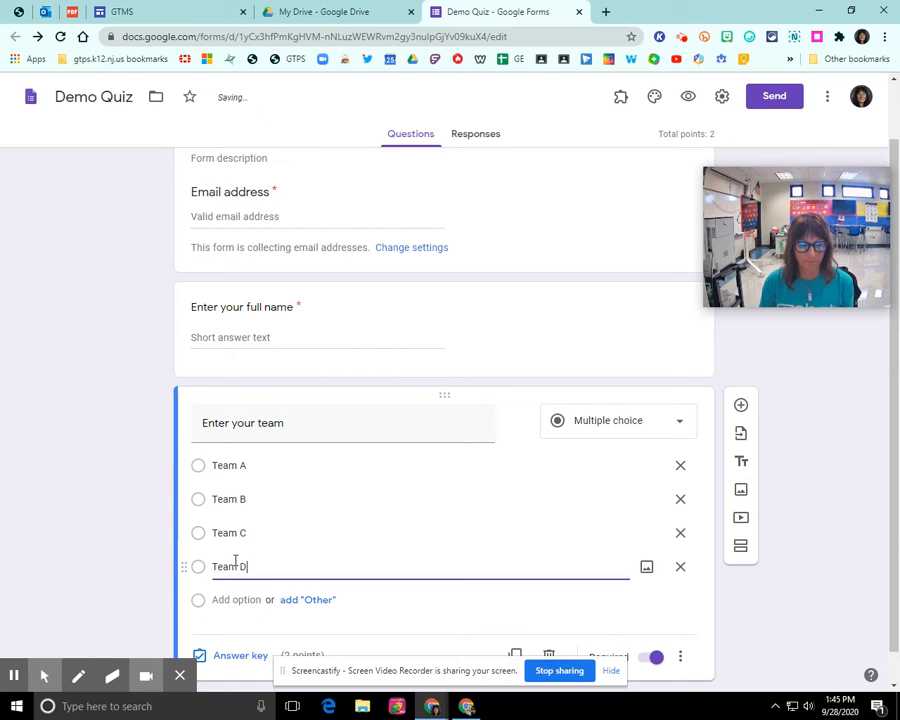
scroll(248, 563, "down", 1)
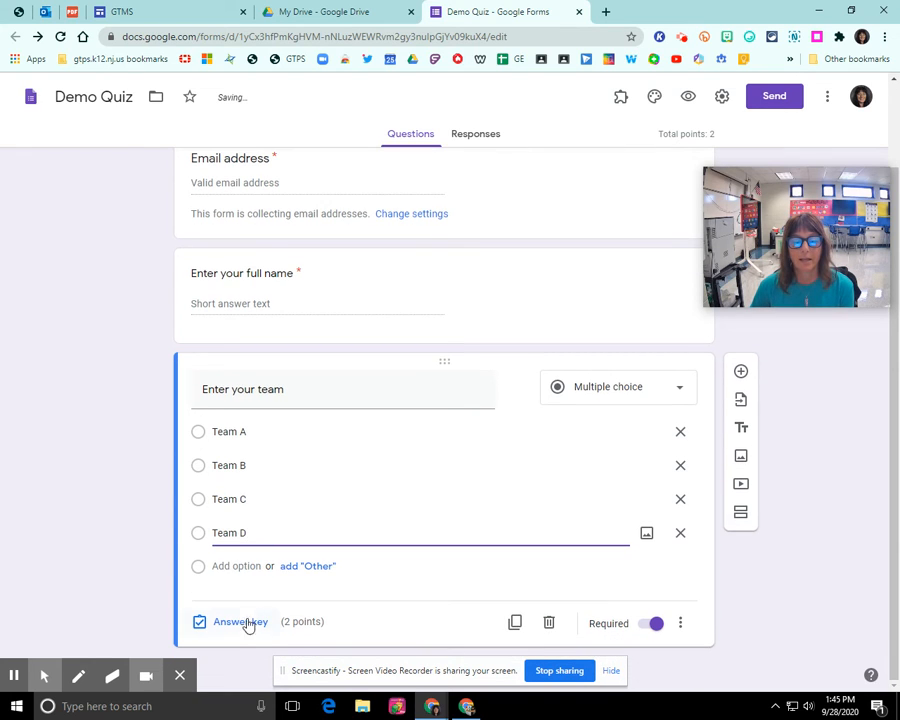
Set the 'Enter your team' question's answer-key points to 0
left_click(233, 624)
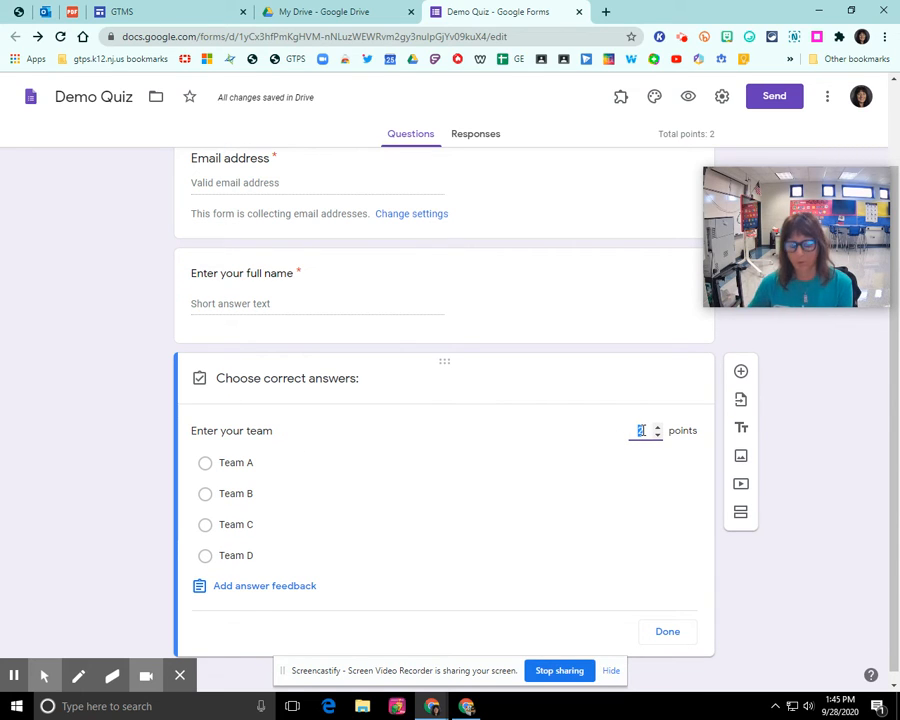
type("0")
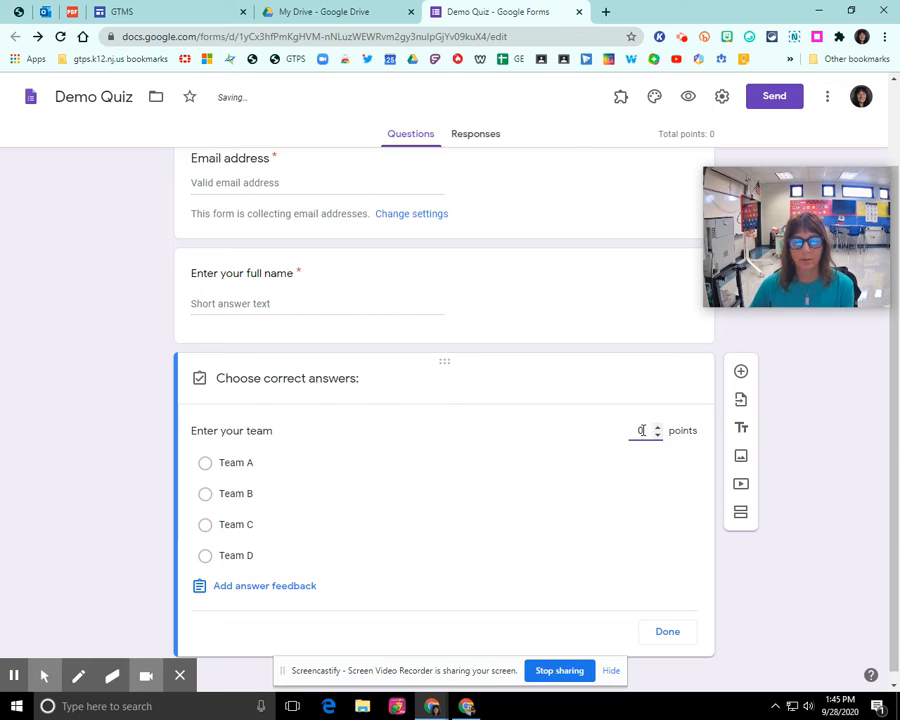
left_click(669, 633)
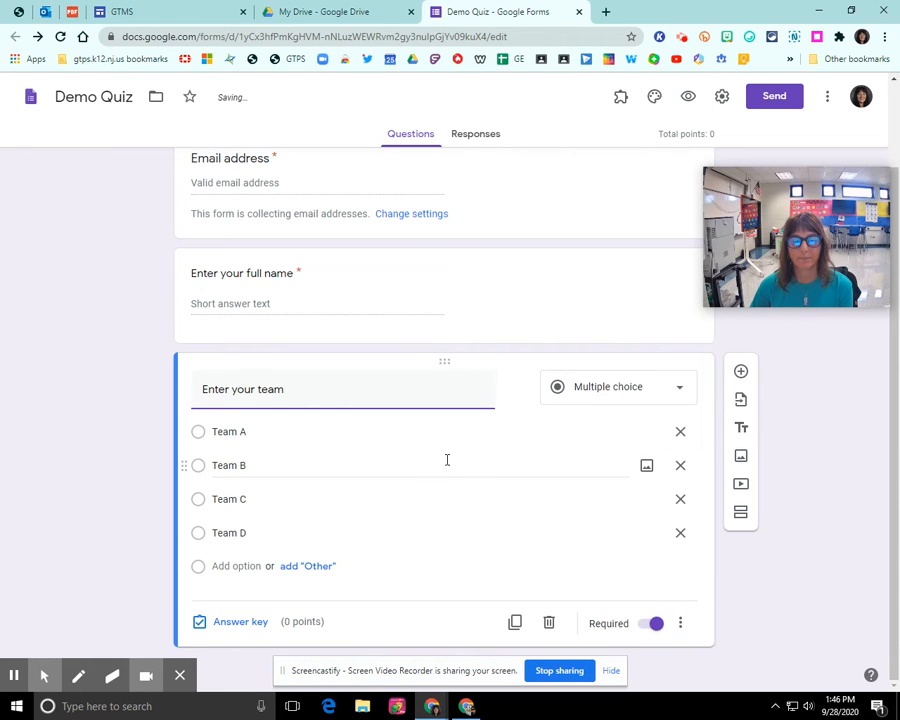
Add the question 'What is the capital of New Jersey?' with choices Princeton, Trenton and Atlantic City
left_click(741, 373)
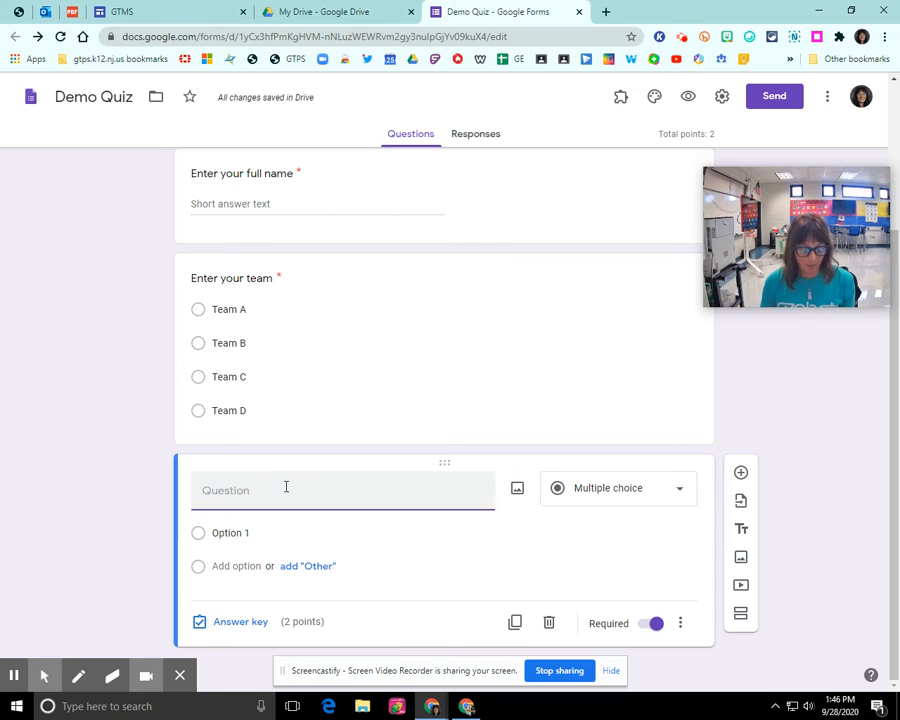
type("What i")
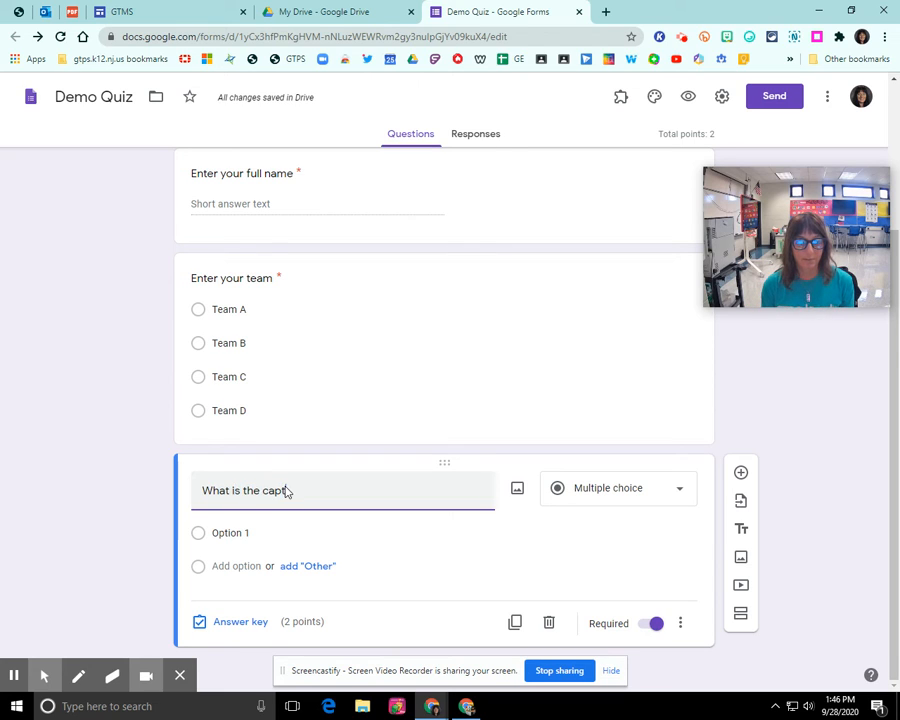
type("s the capital of ")
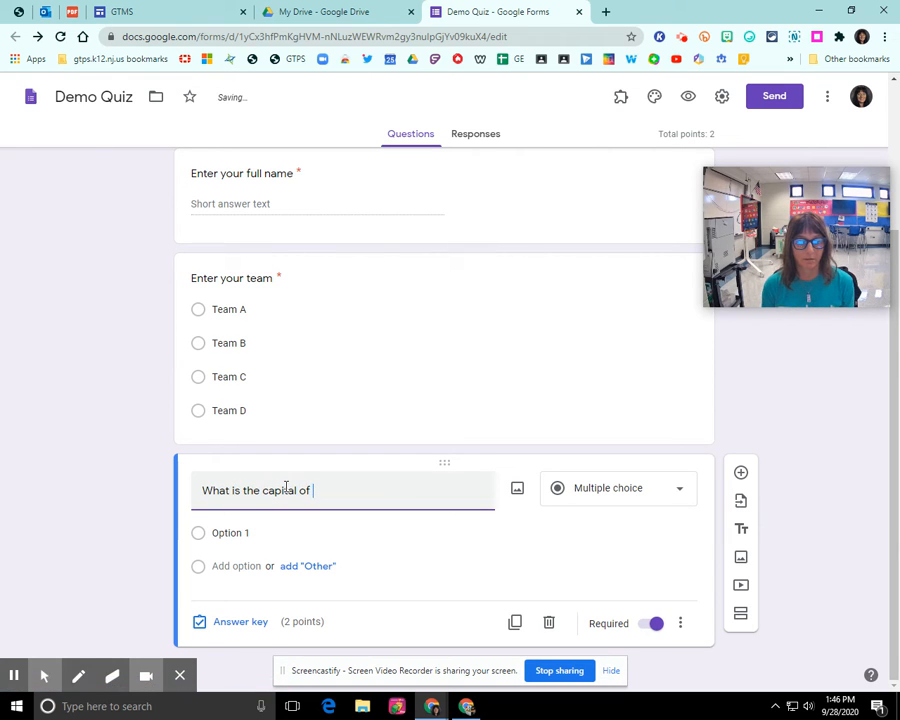
type("New Jersey?")
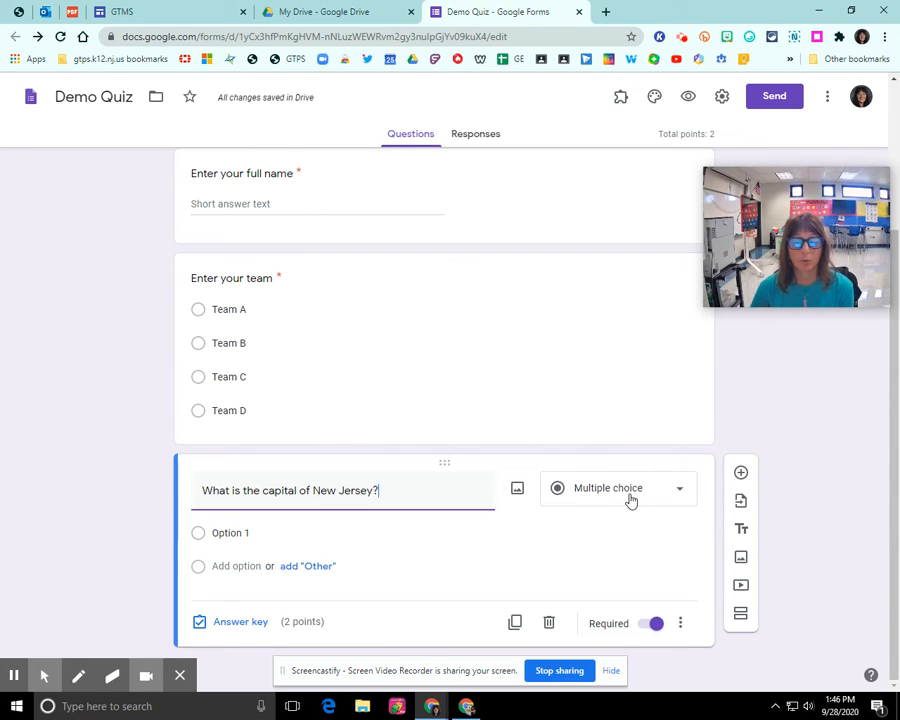
left_click(255, 532)
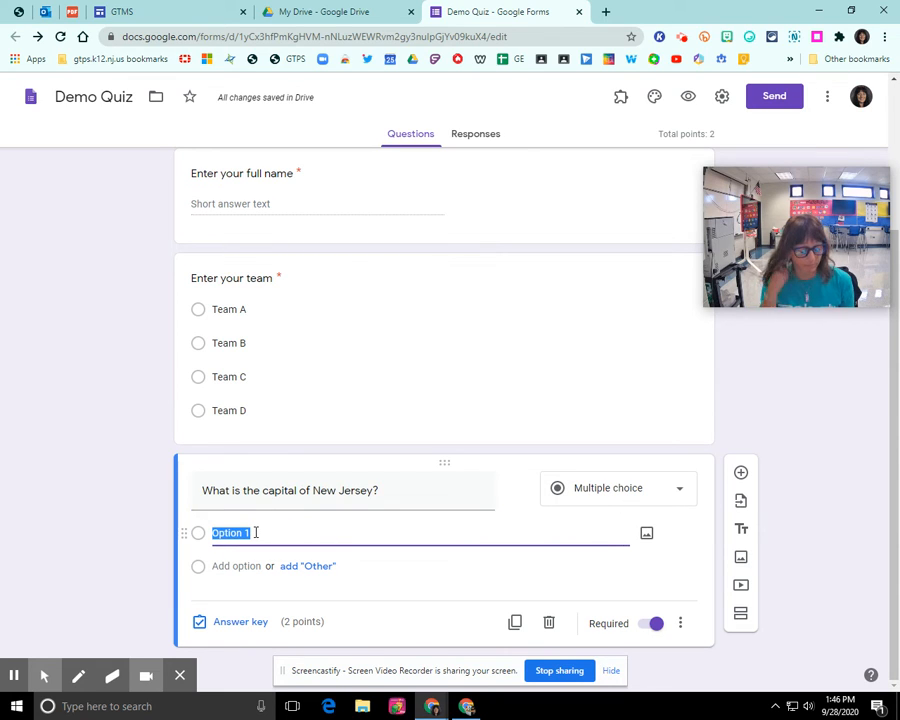
type("Princeton")
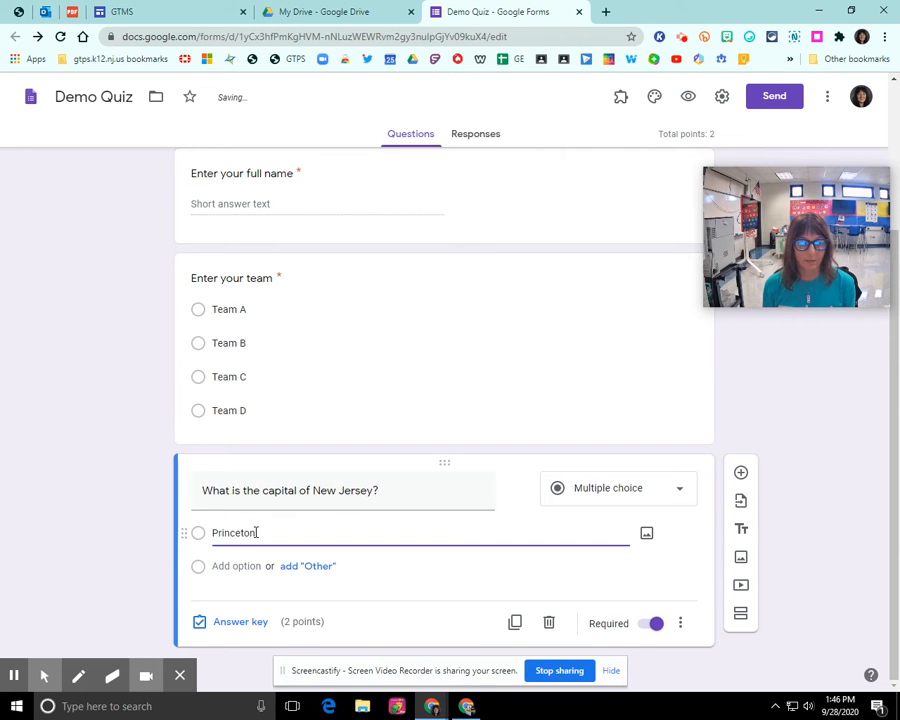
key("Return")
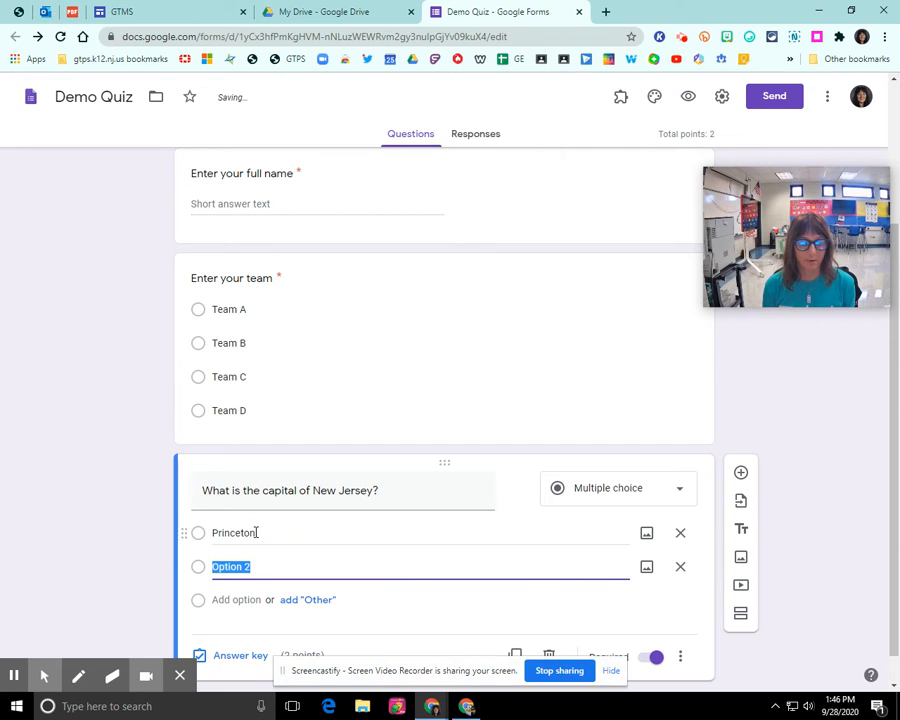
type("Trenton")
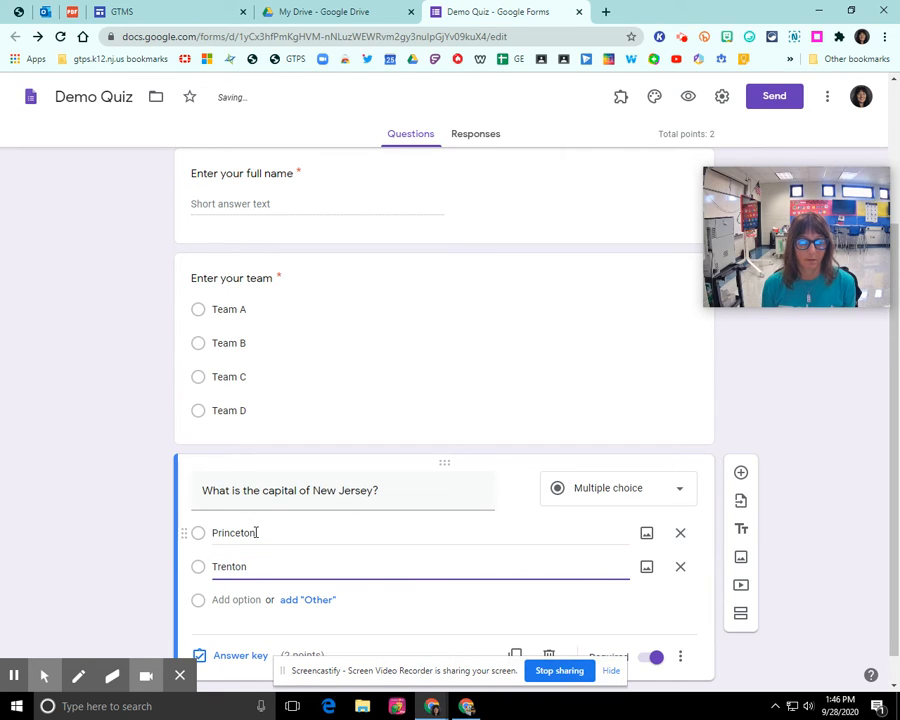
key("Return")
type("Atlantic City")
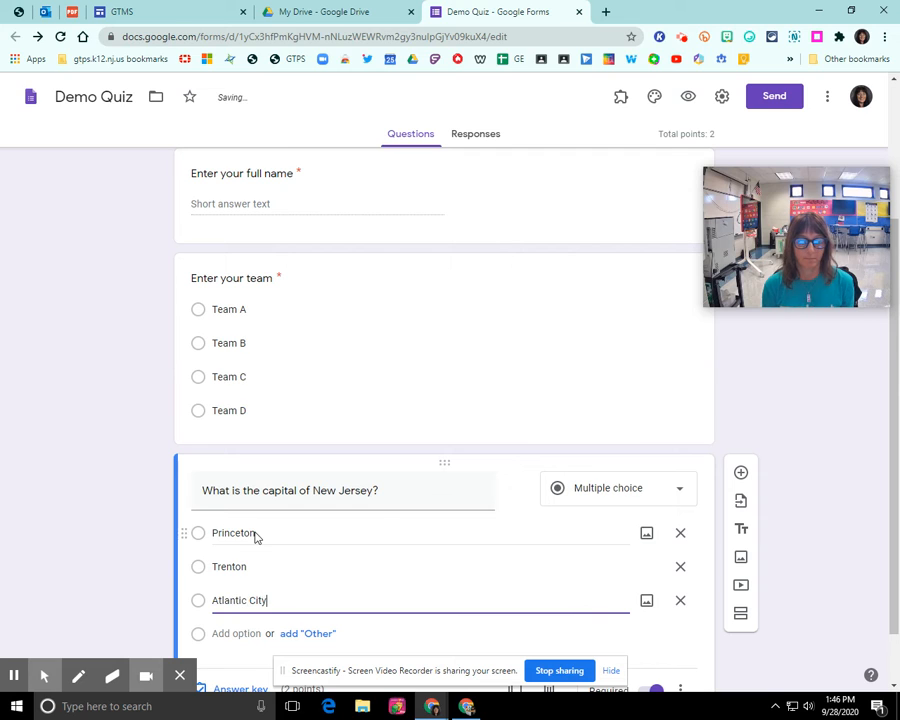
scroll(305, 430, "down", 1)
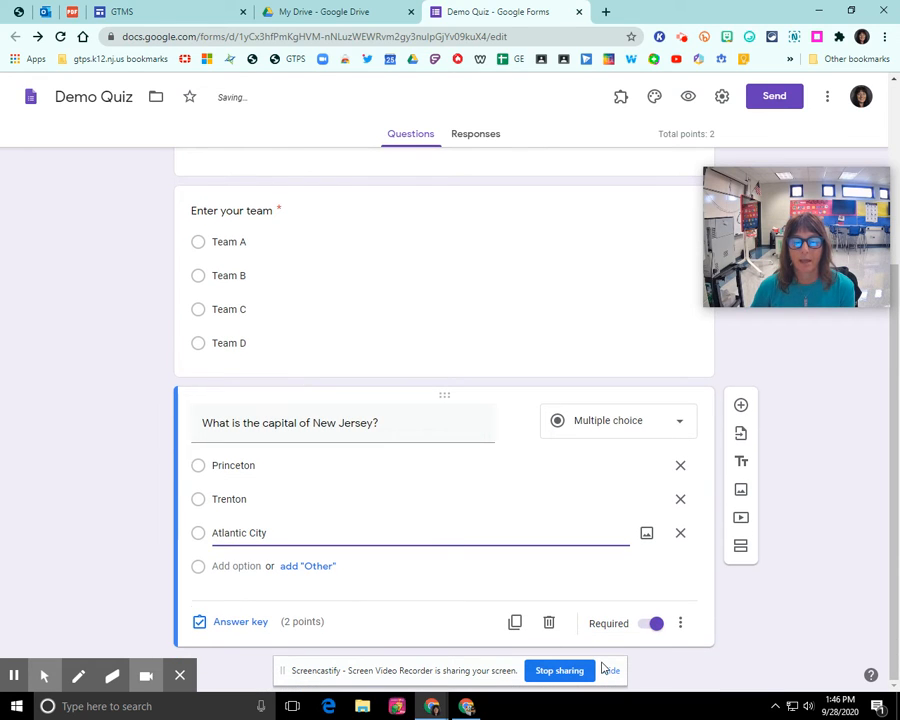
In the New Jersey question's answer key, mark Trenton correct, keeping 2 points
left_click(240, 624)
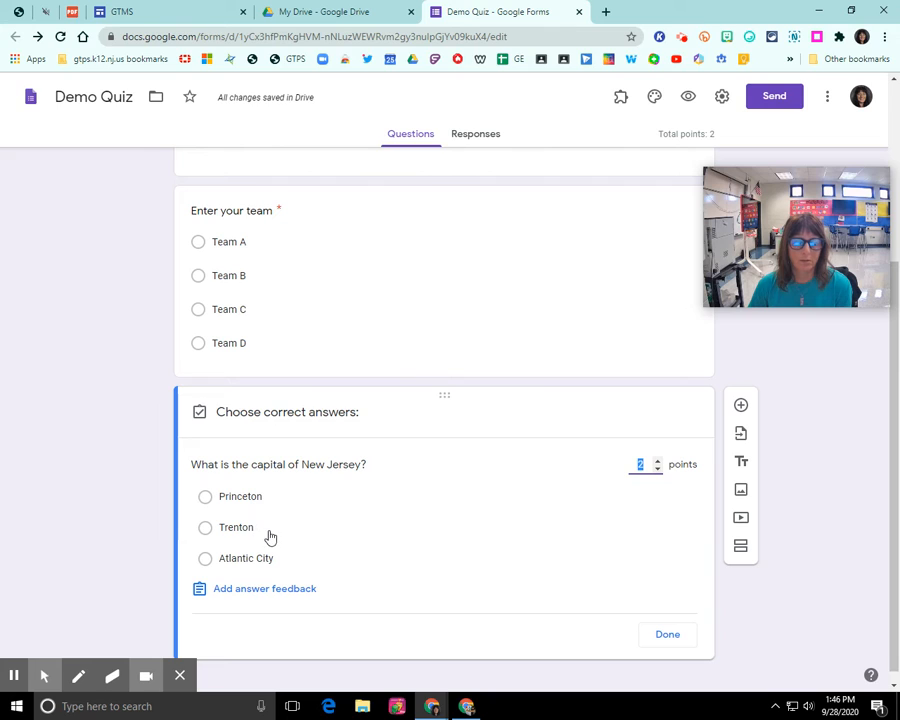
left_click(270, 535)
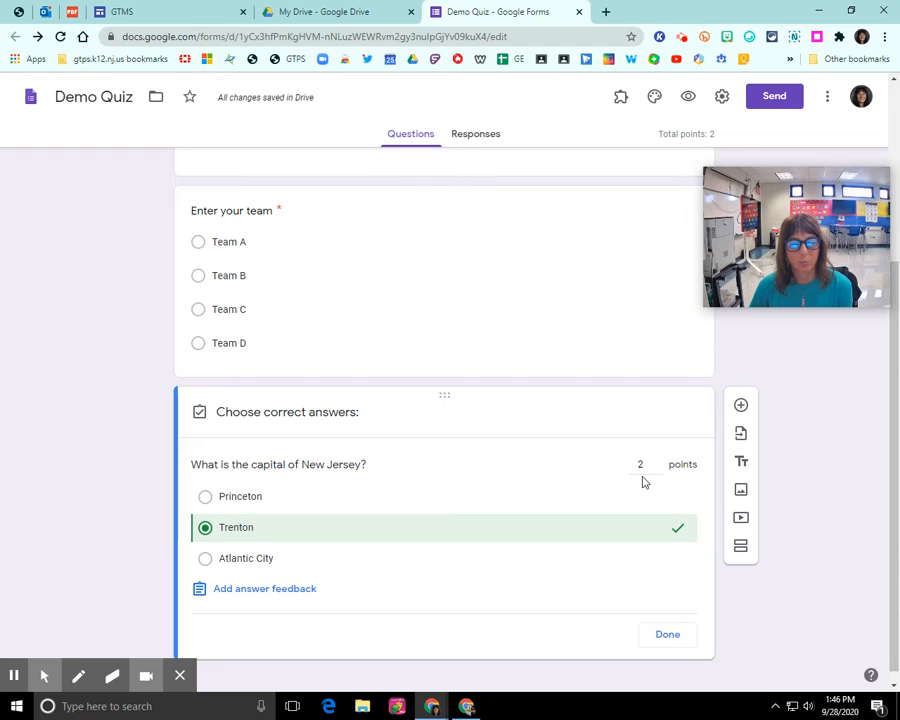
left_click(668, 636)
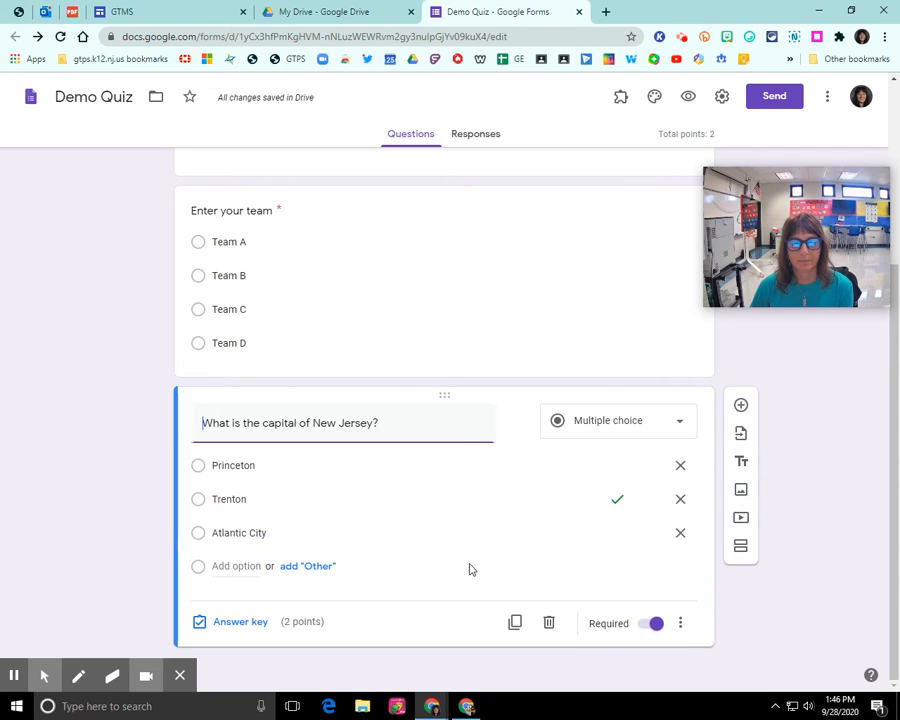
Add a new question titled 'What is the capital of New York'
left_click(741, 406)
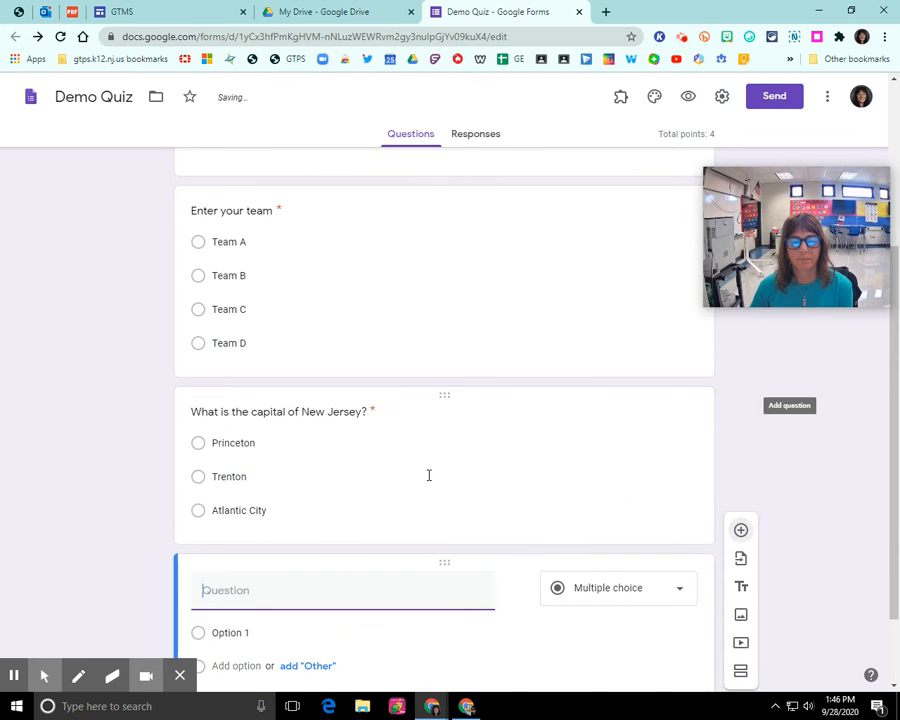
left_click(320, 492)
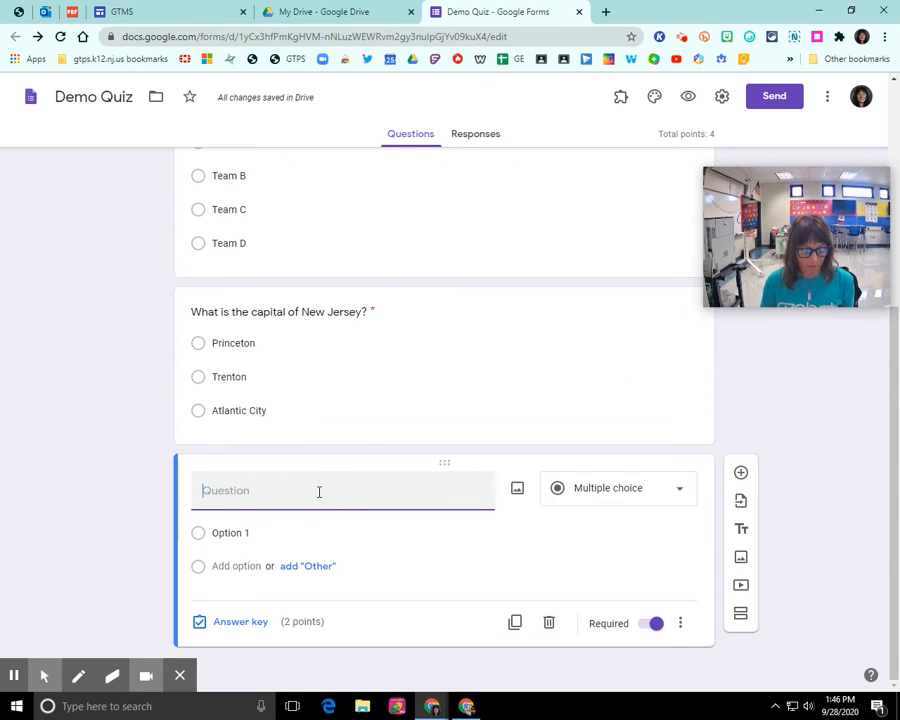
type("What is the cap")
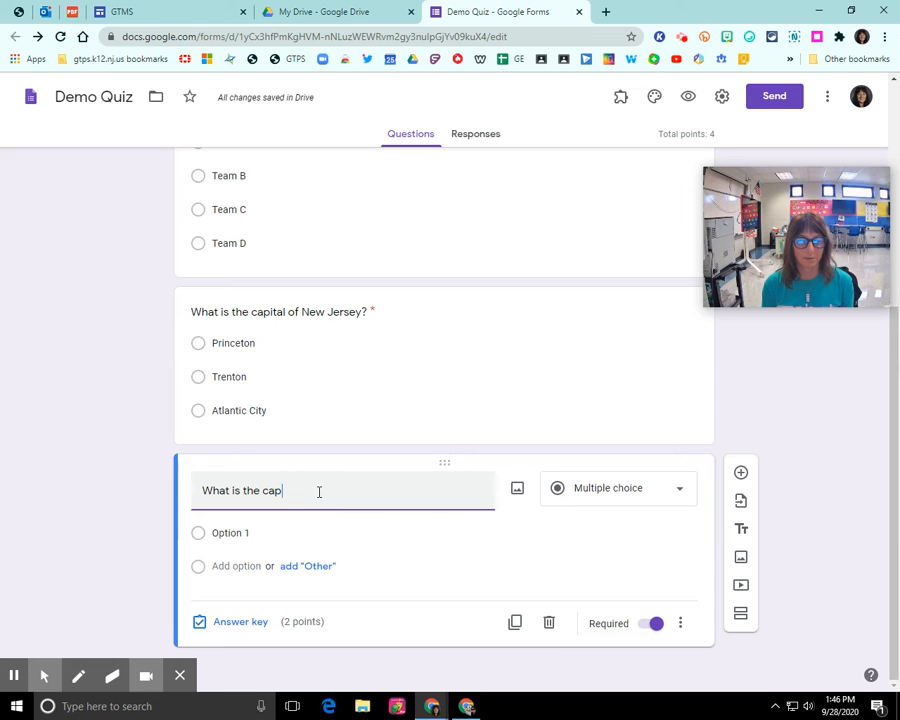
type("ital of New Yo")
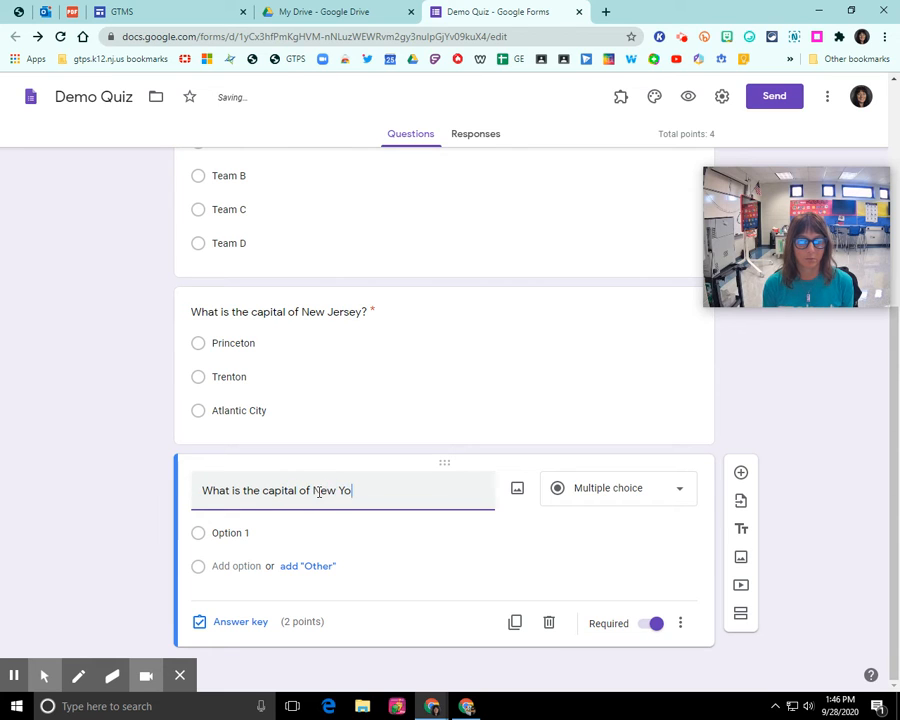
type("rk")
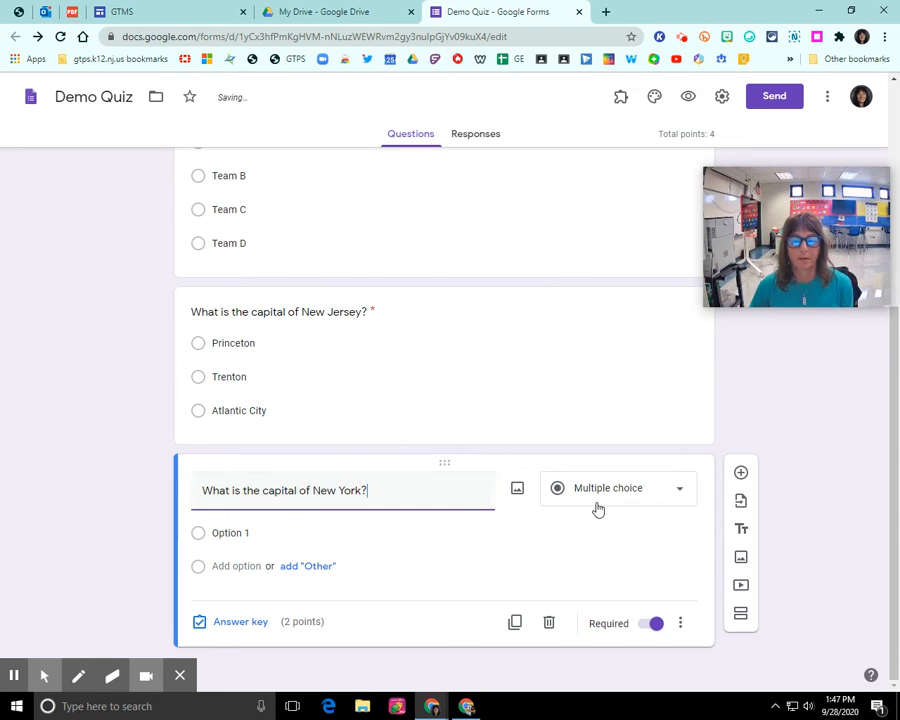
Give it the answer choices Brookyln, Queens and Syracuse
left_click(243, 532)
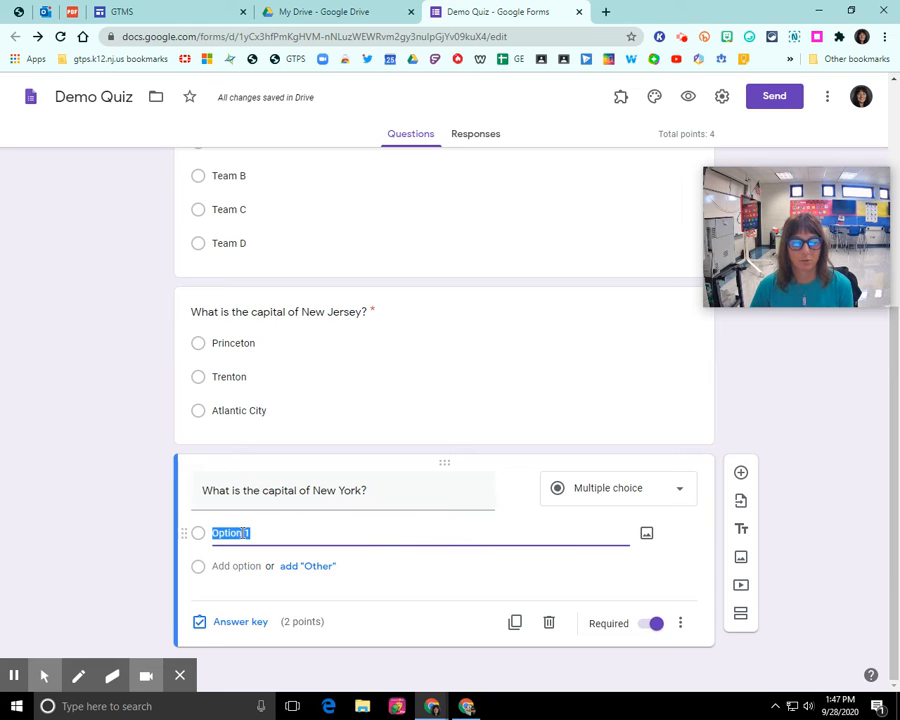
type("Brookyln")
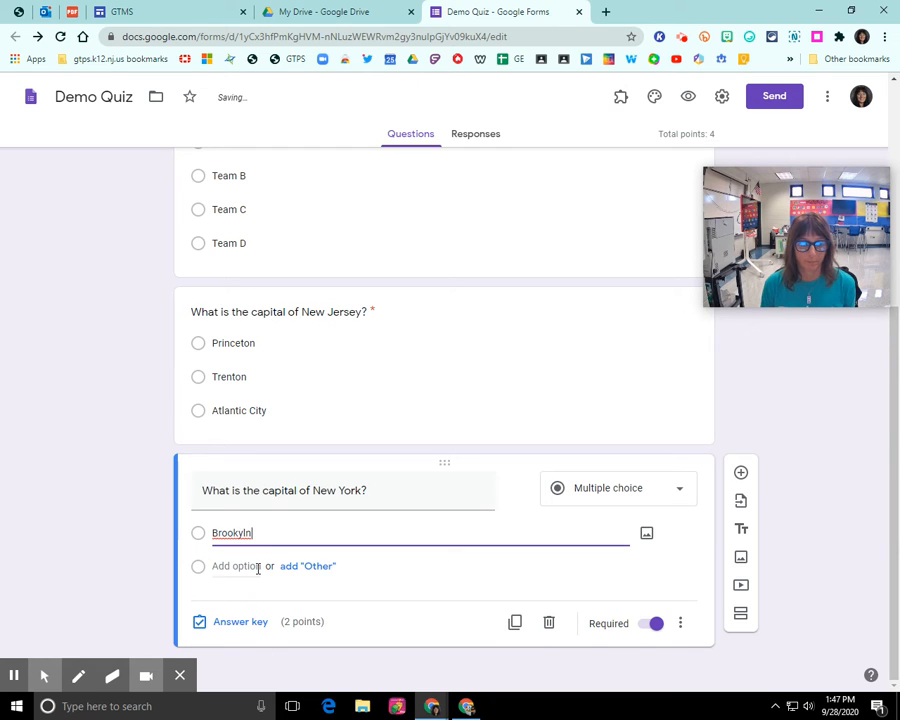
left_click(256, 566)
type("Queens")
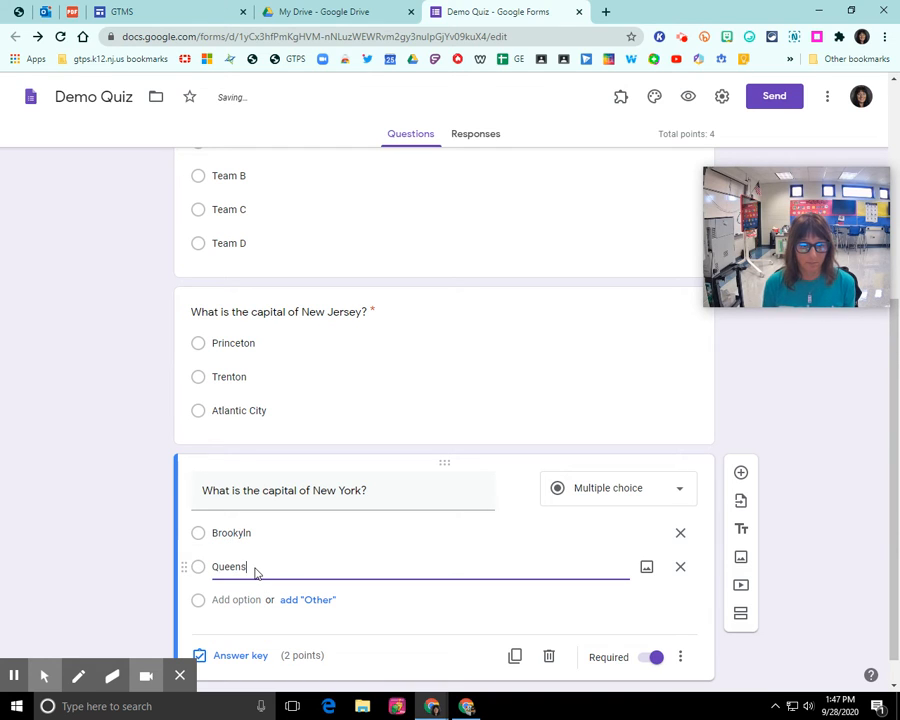
key("Return")
type("Syt")
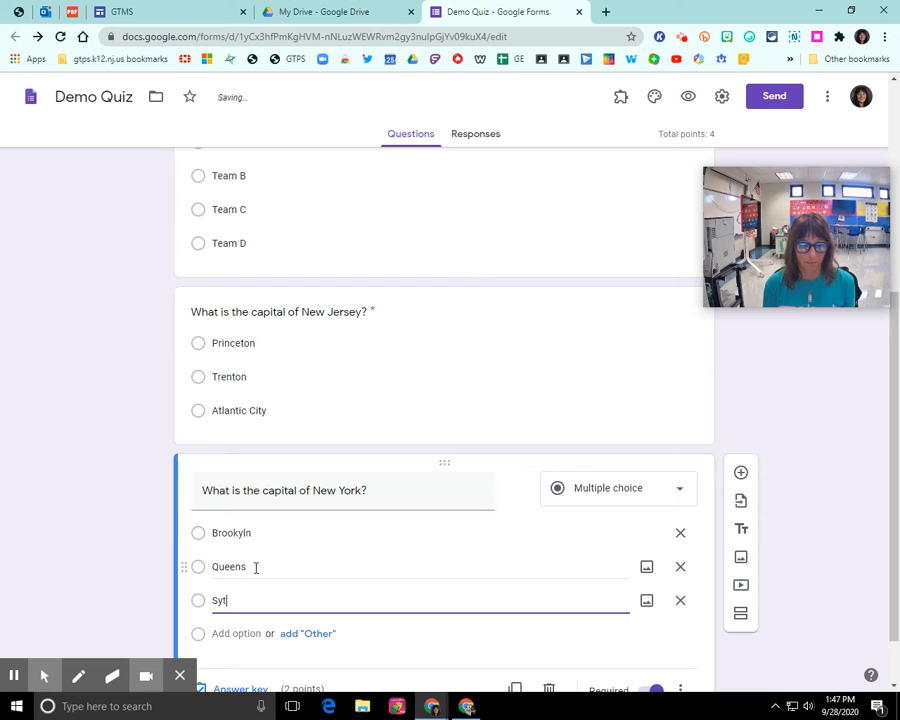
key("BackSpace")
type("racuse")
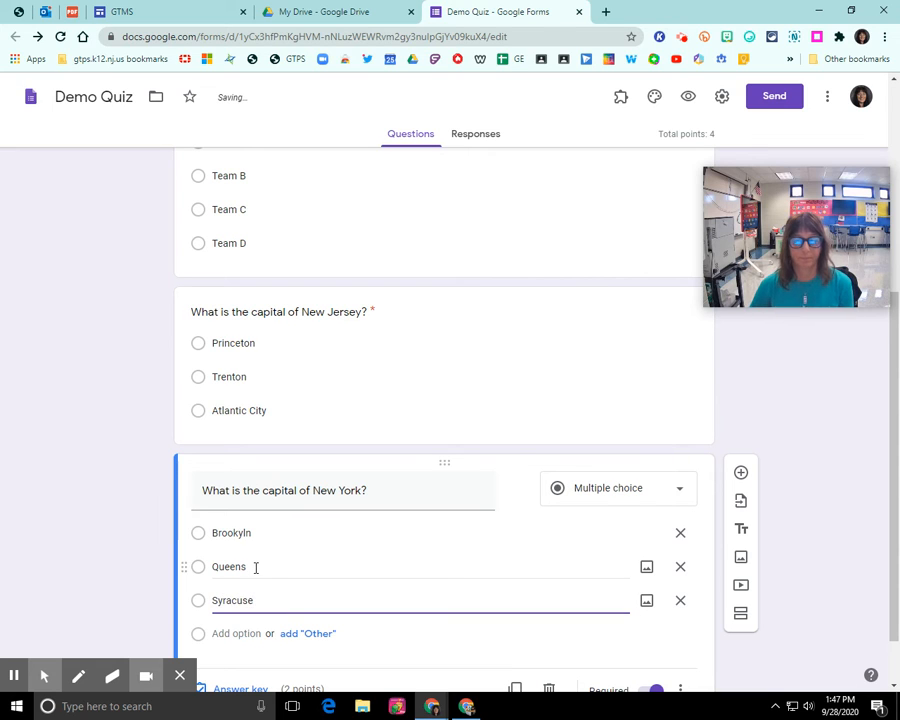
scroll(262, 572, "down", 1)
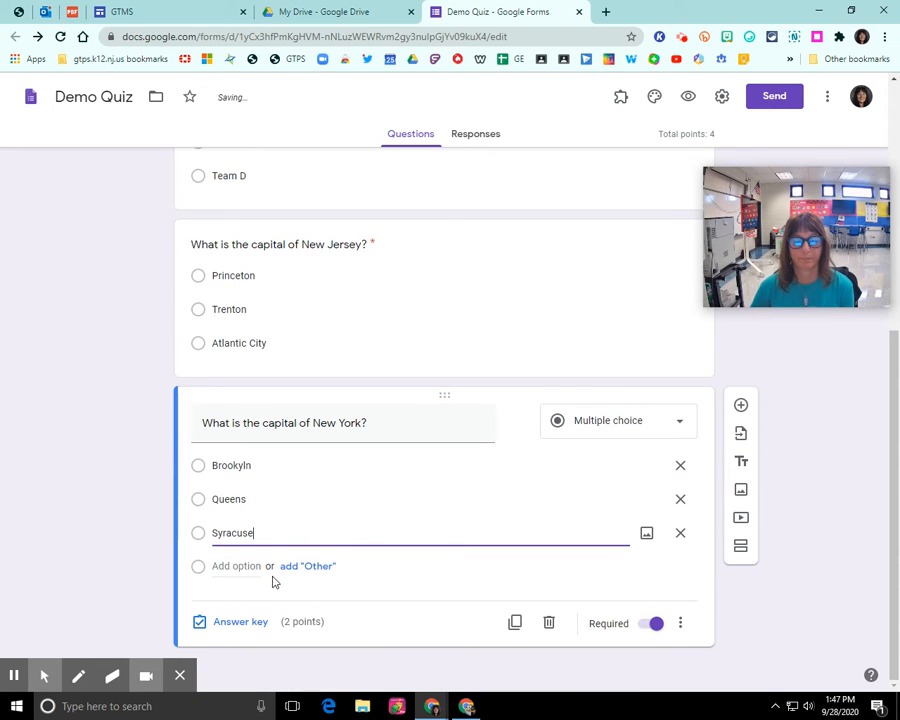
In the New York question's answer key, mark Syracuse as the correct 2-point answer
left_click(242, 625)
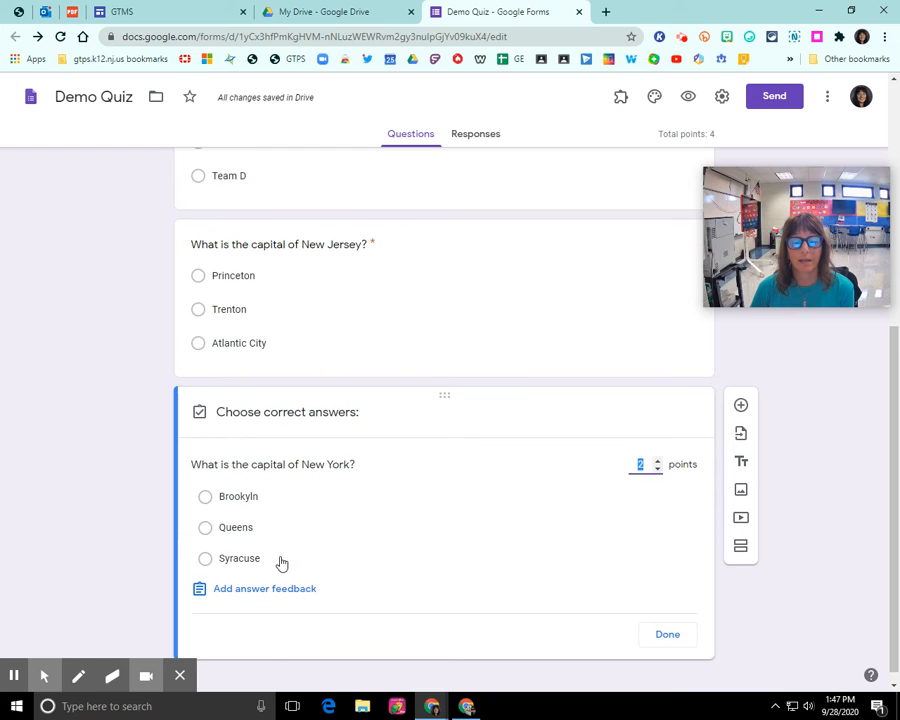
left_click(278, 563)
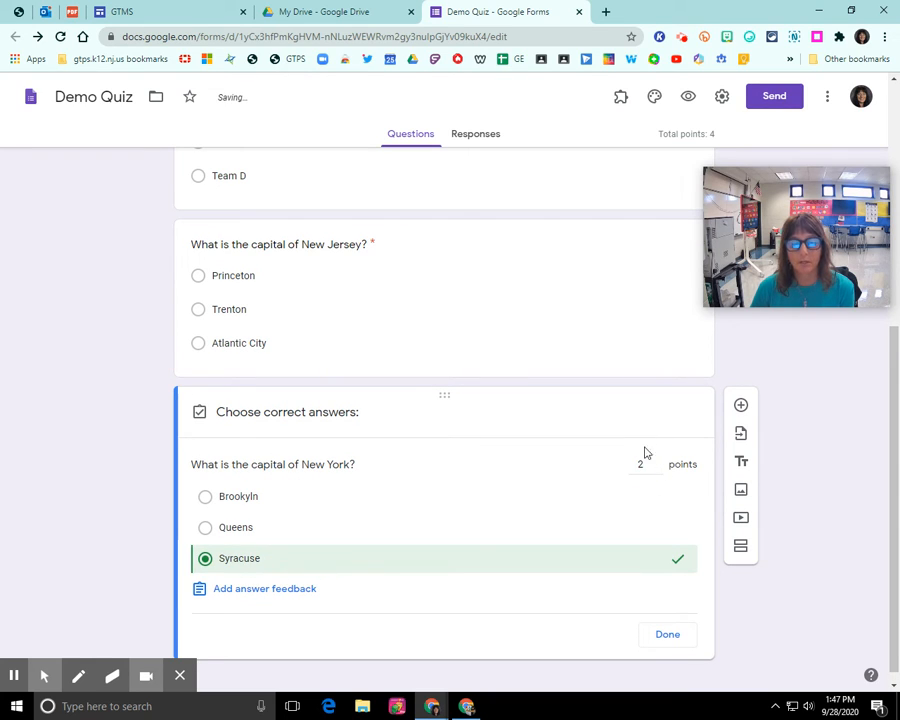
left_click(669, 637)
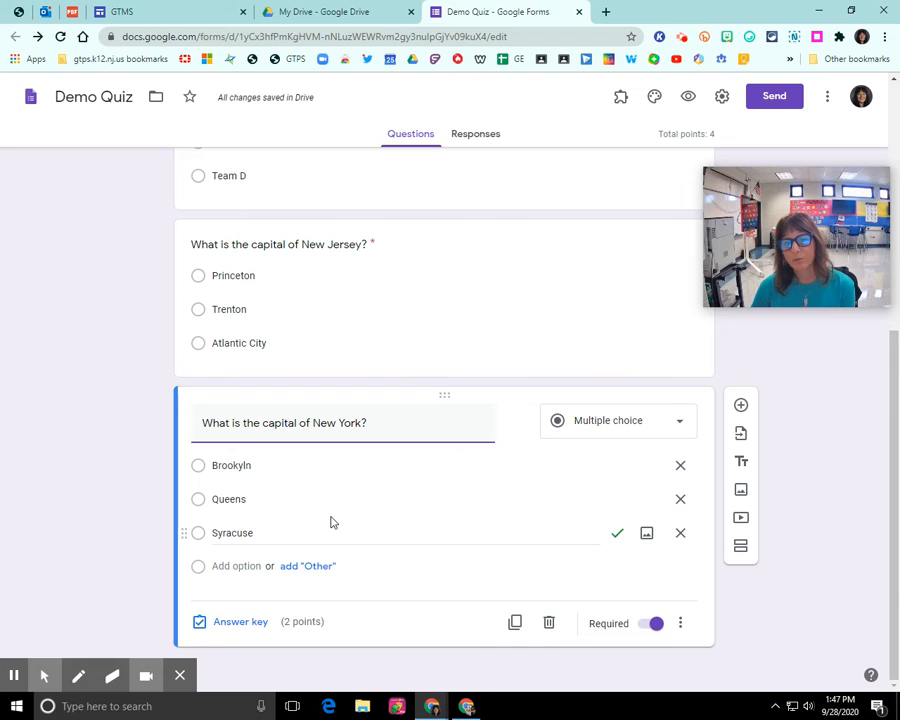
Duplicate the New York capital question and delete 'New York?' from the copy's title
left_click(515, 625)
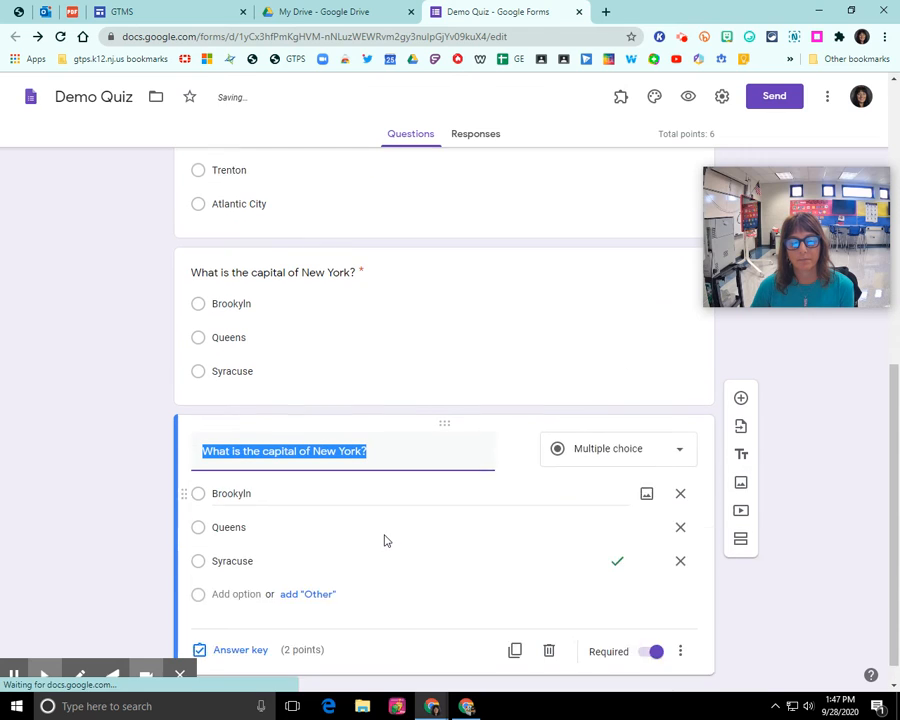
left_click(278, 425)
left_click(265, 423)
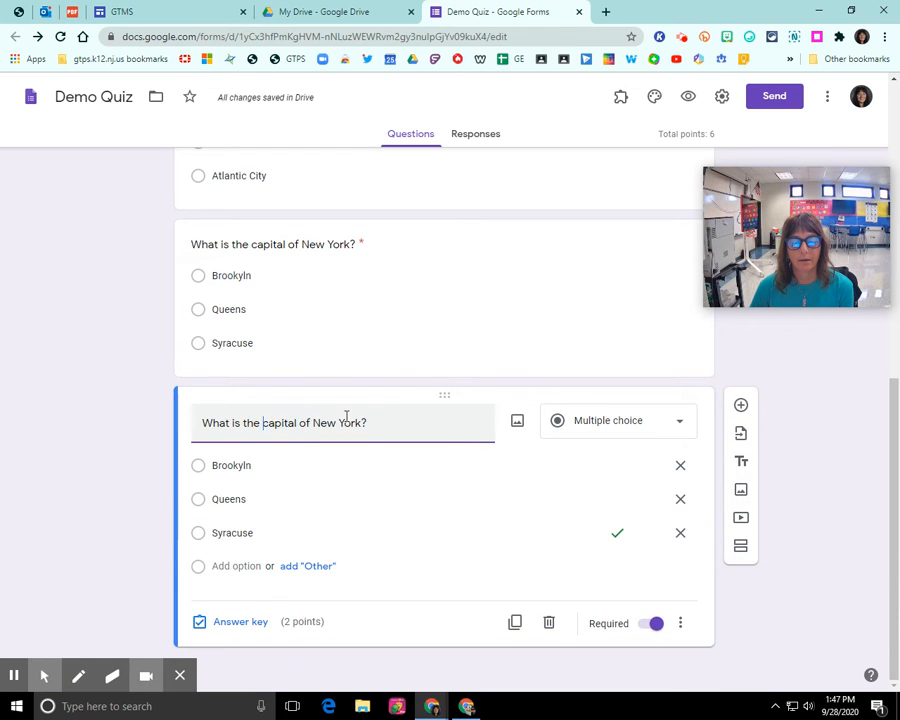
left_click_drag(368, 424, 310, 428)
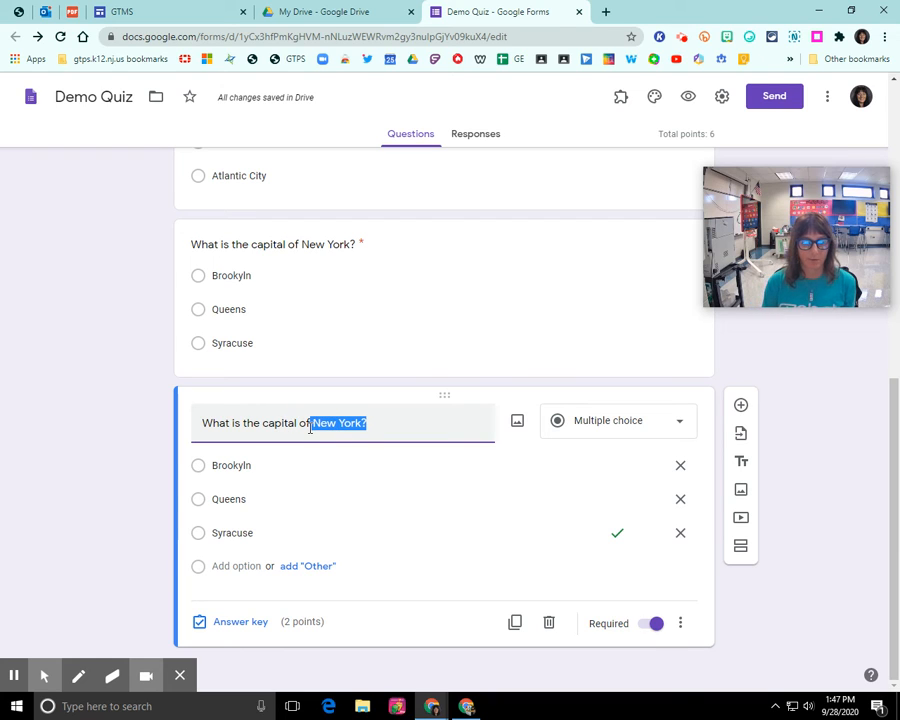
key("BackSpace")
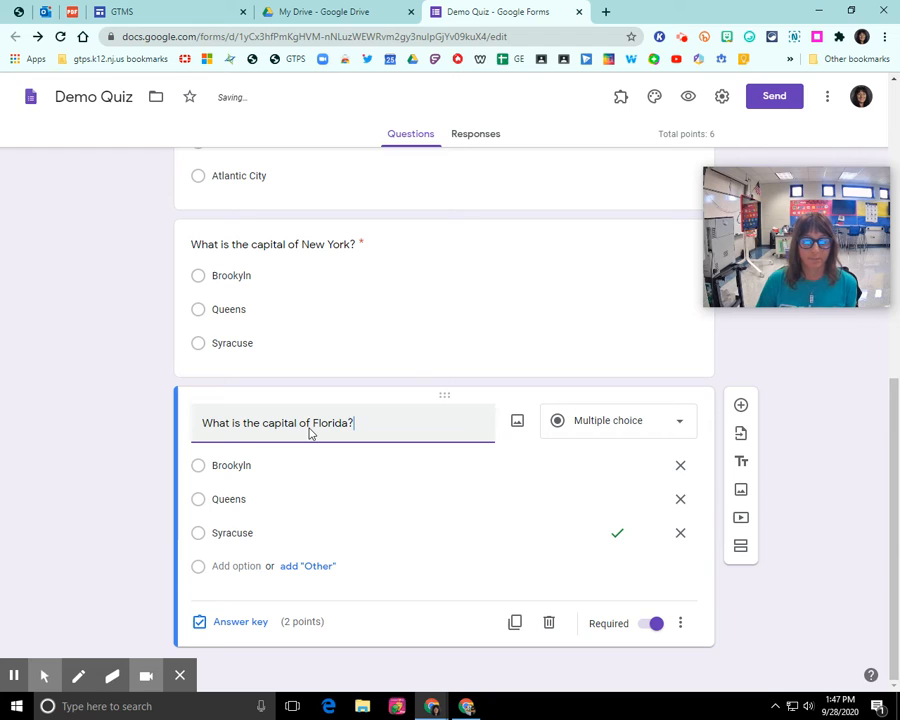
Replace the copy's choices with Orlando, Miami and Tallahassee, fixing Tallahassee's spelling
left_click(272, 466)
key("BackSpace")
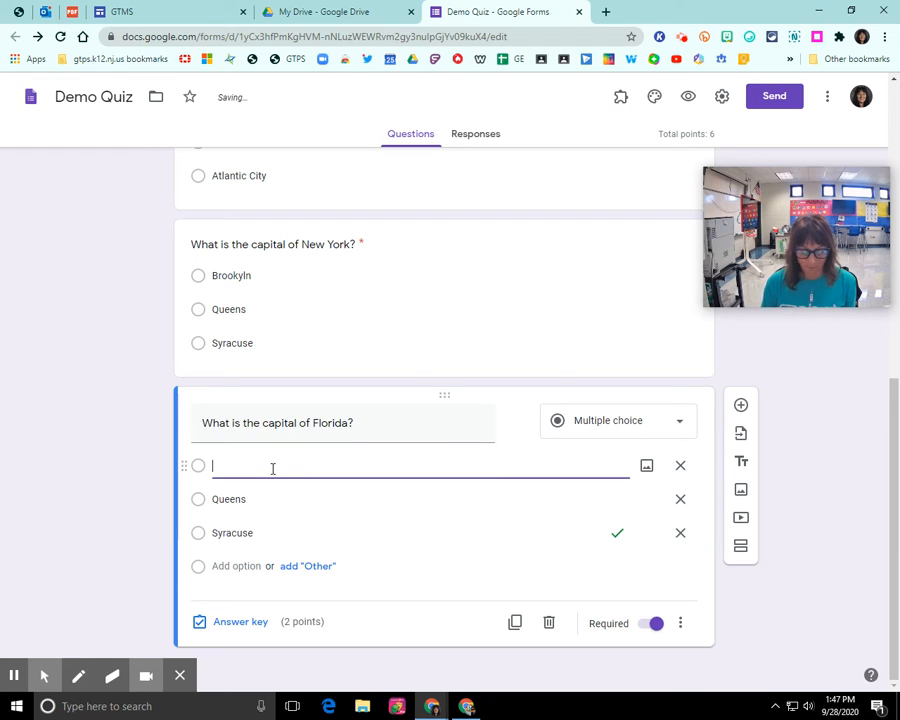
type("Orlando")
key("Tab")
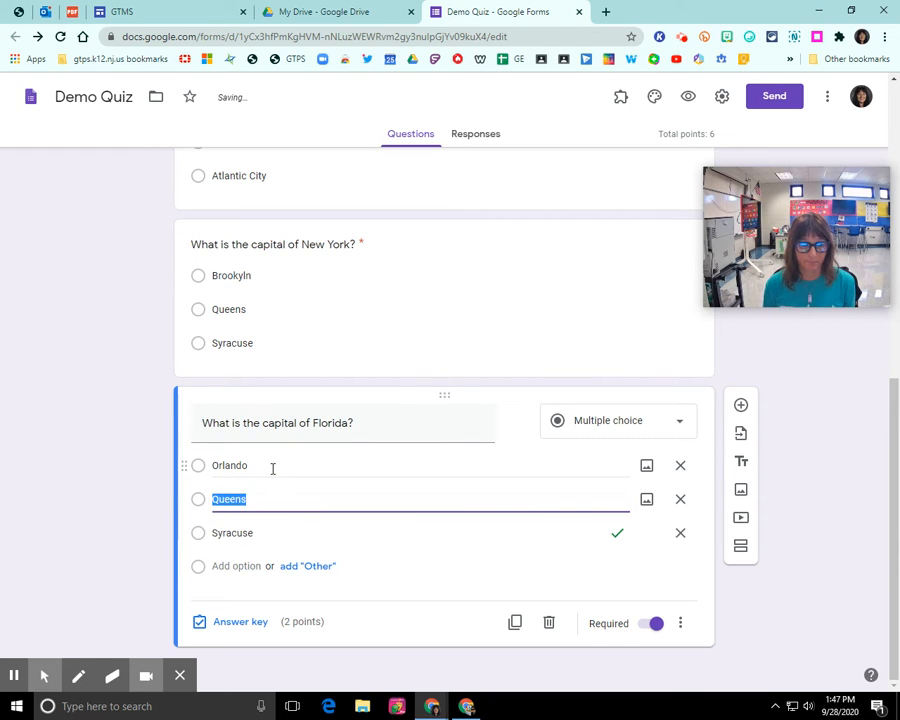
type("Miami")
key("Tab")
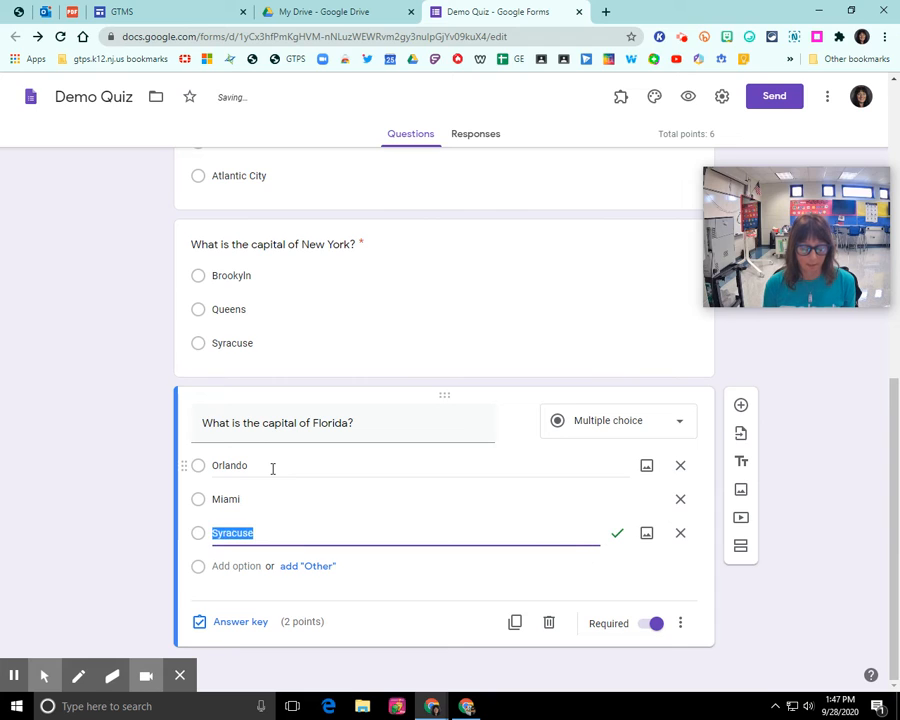
type("Talhass")
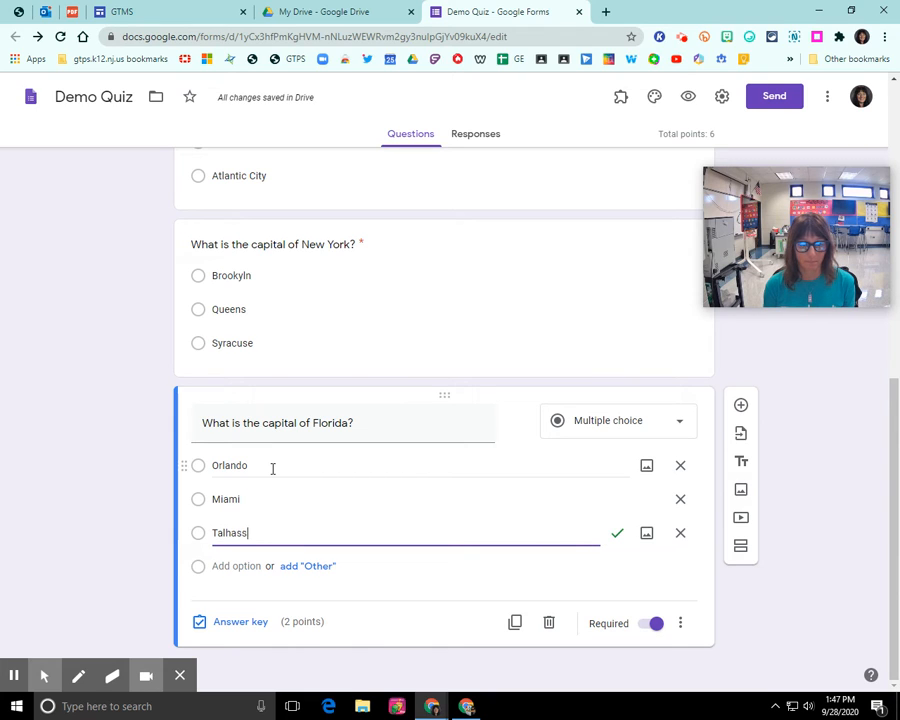
type("ee")
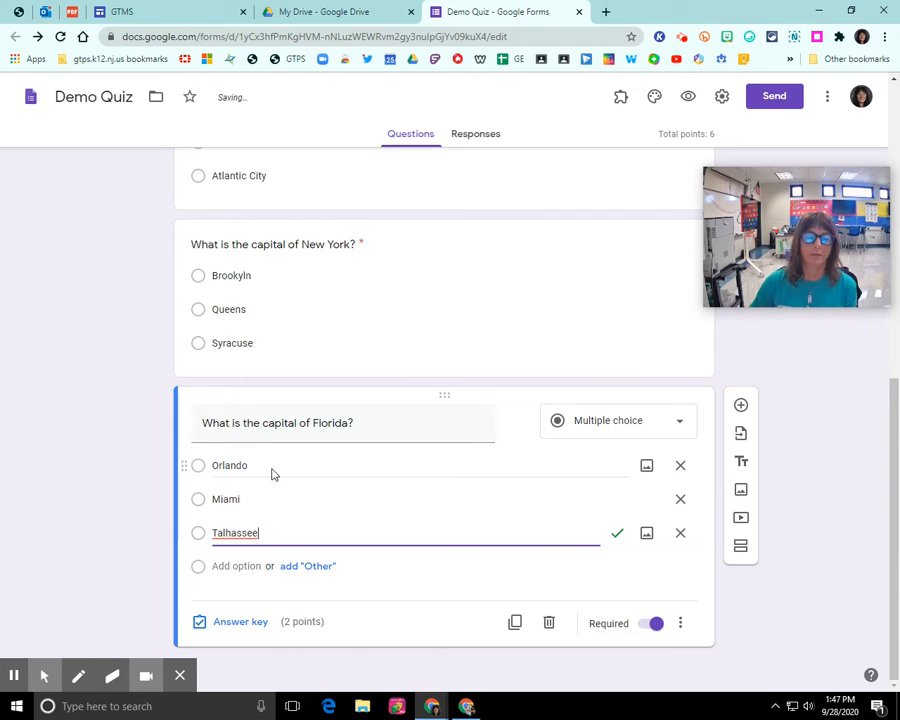
right_click(236, 532)
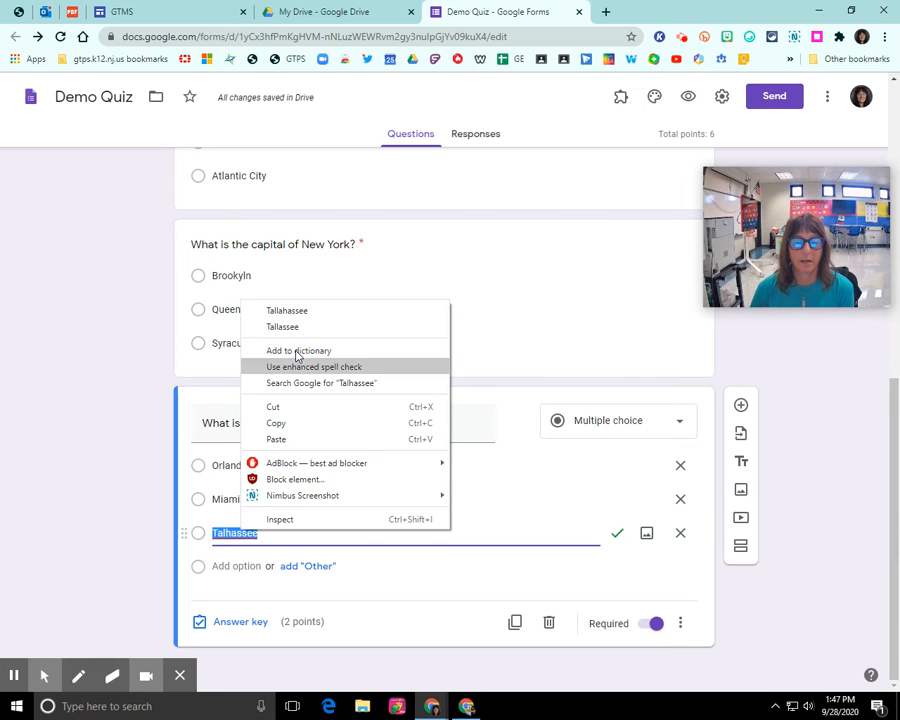
left_click(290, 310)
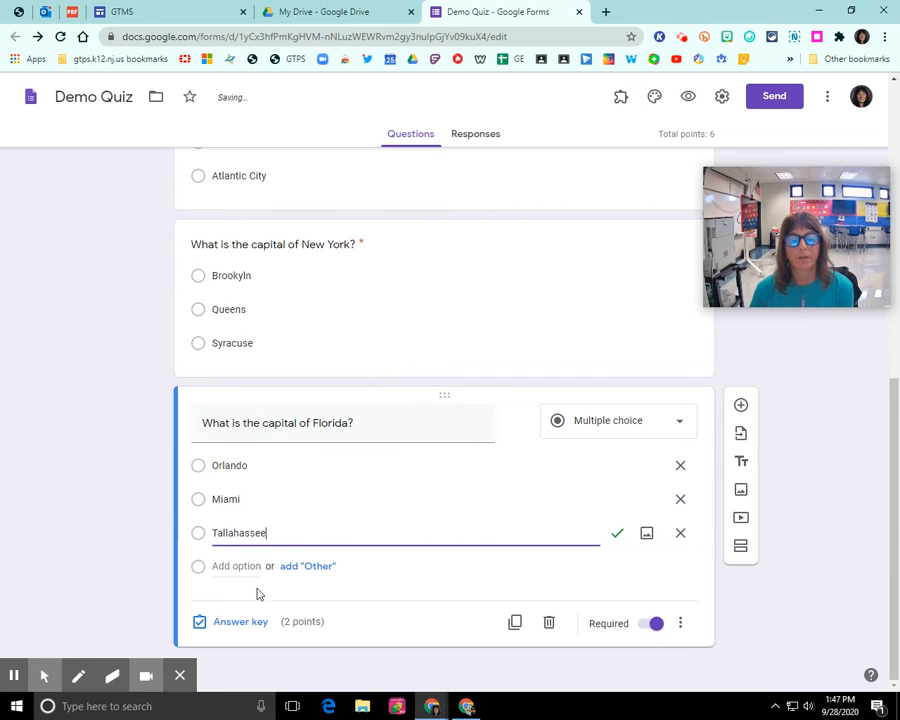
left_click(240, 624)
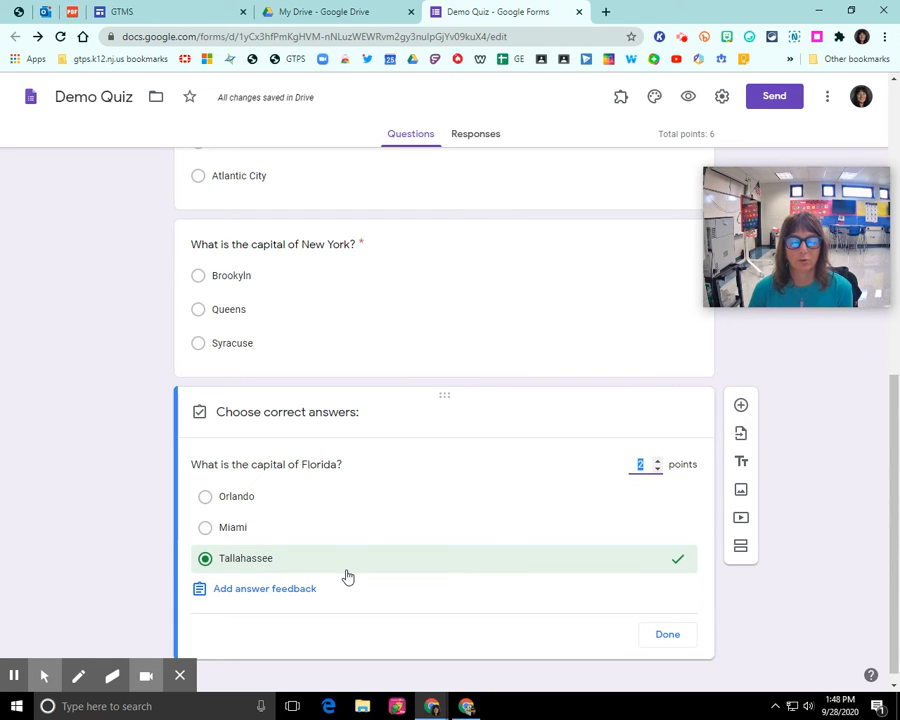
Open the answer-feedback dialog for the Florida question, starting with incorrect answers
left_click(257, 592)
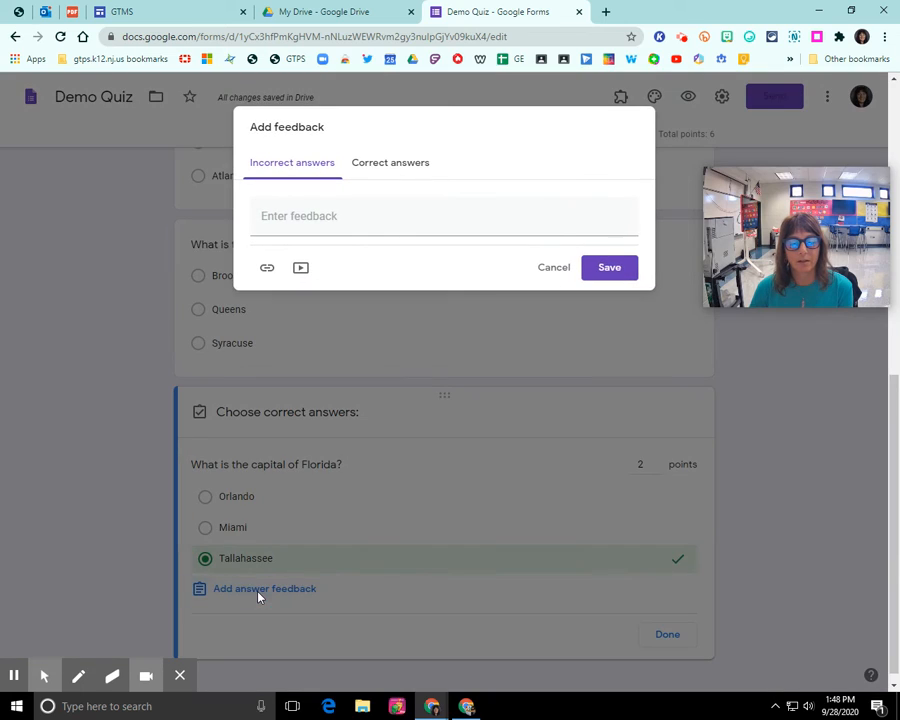
Enter 'Please review your capitals' as incorrect-answer feedback and open a new browser tab
left_click(297, 219)
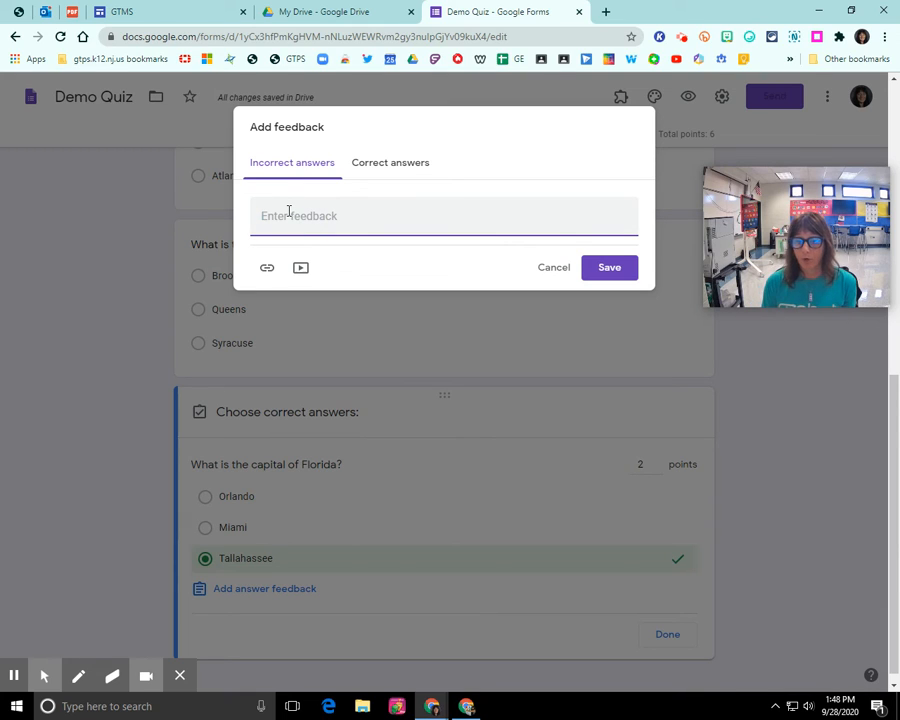
type("Please review your captials")
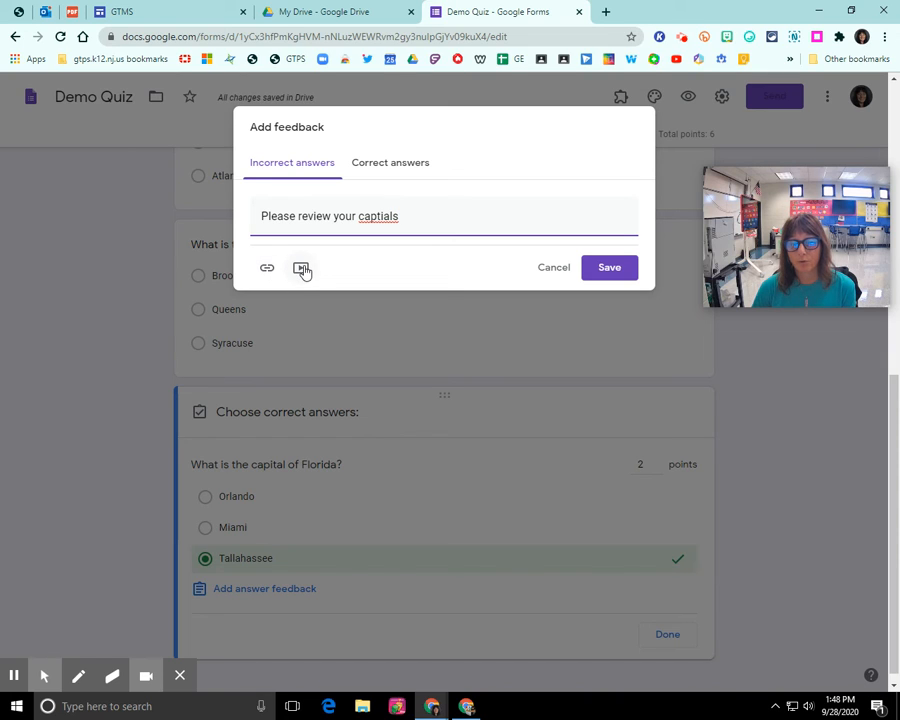
left_click(378, 217)
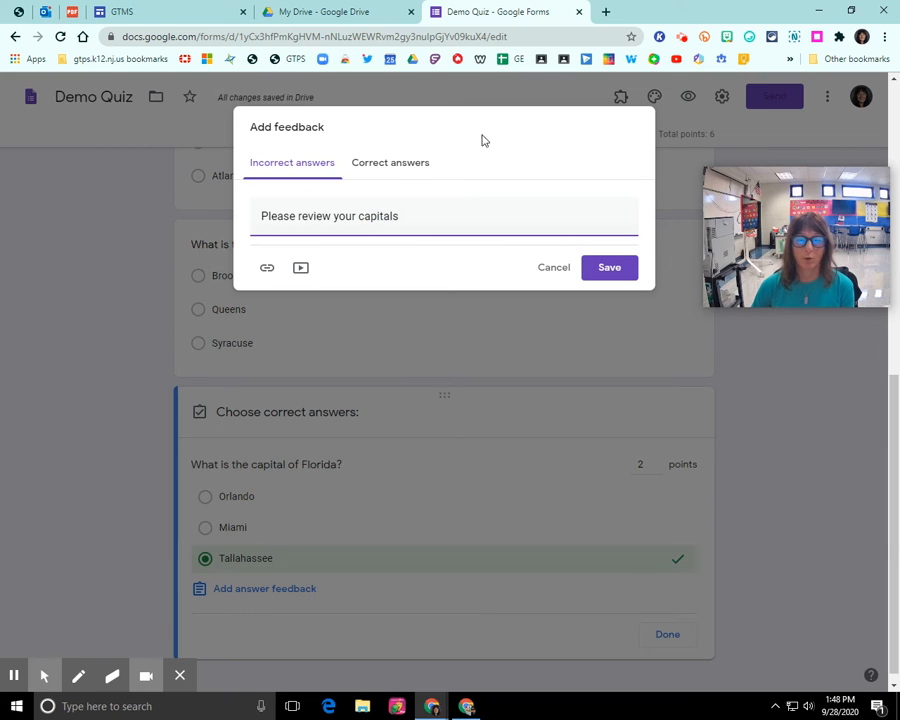
left_click(605, 14)
Search Google for 'capitals video for kids', then refine it to 'state capitals video for kids'
left_click(522, 36)
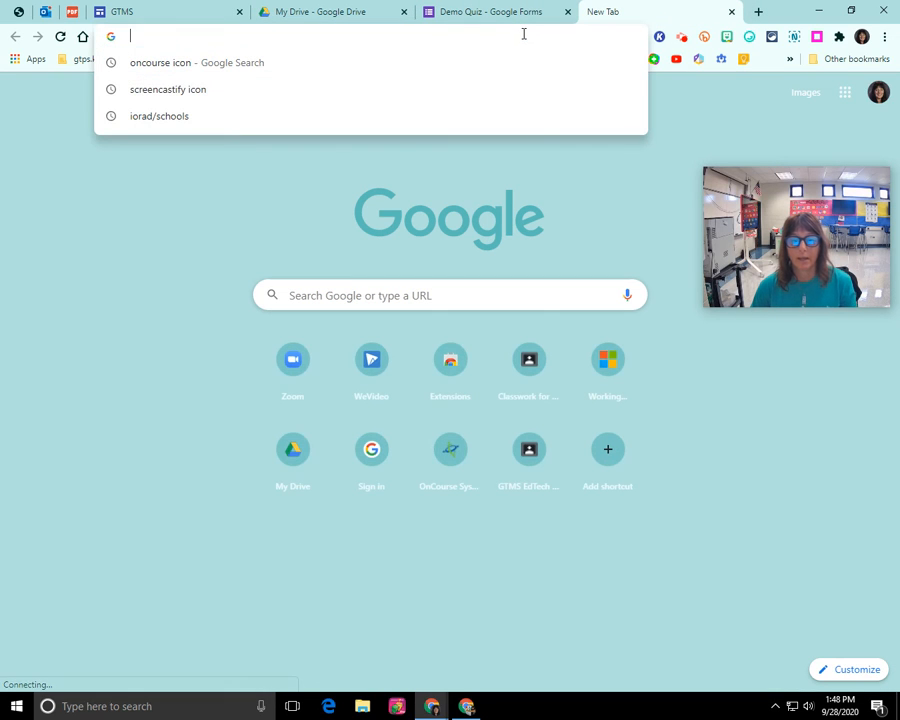
type("cp")
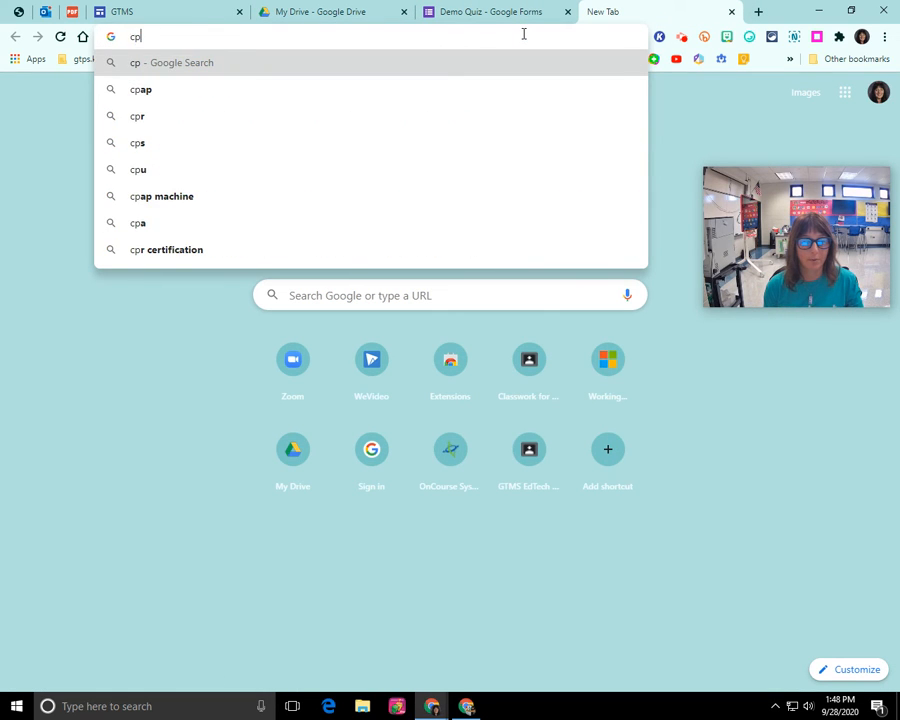
key("BackSpace")
type("a[")
key("BackSpace")
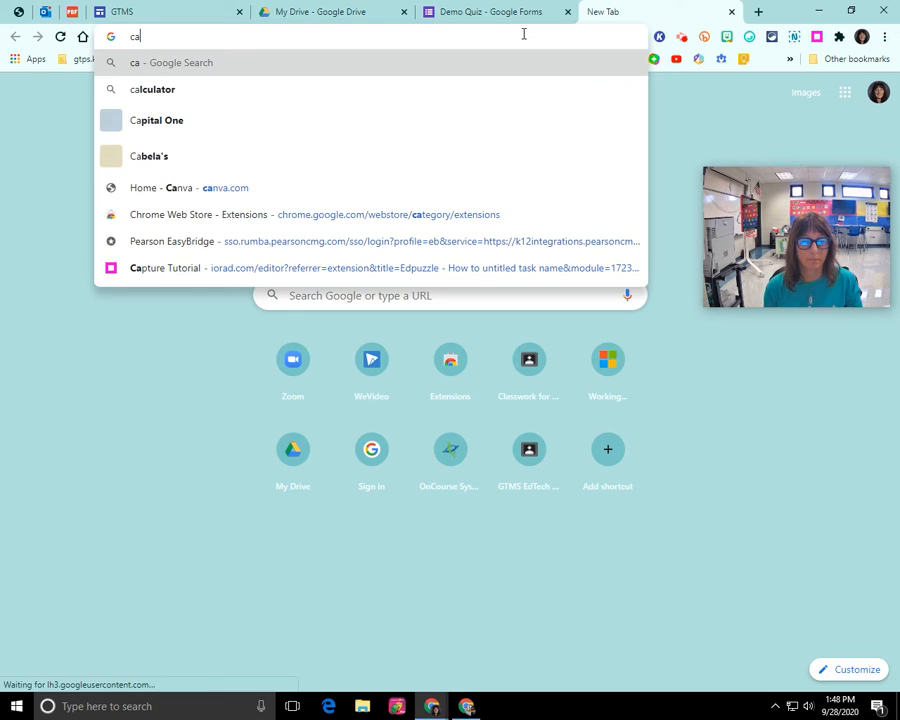
type("pitals video for")
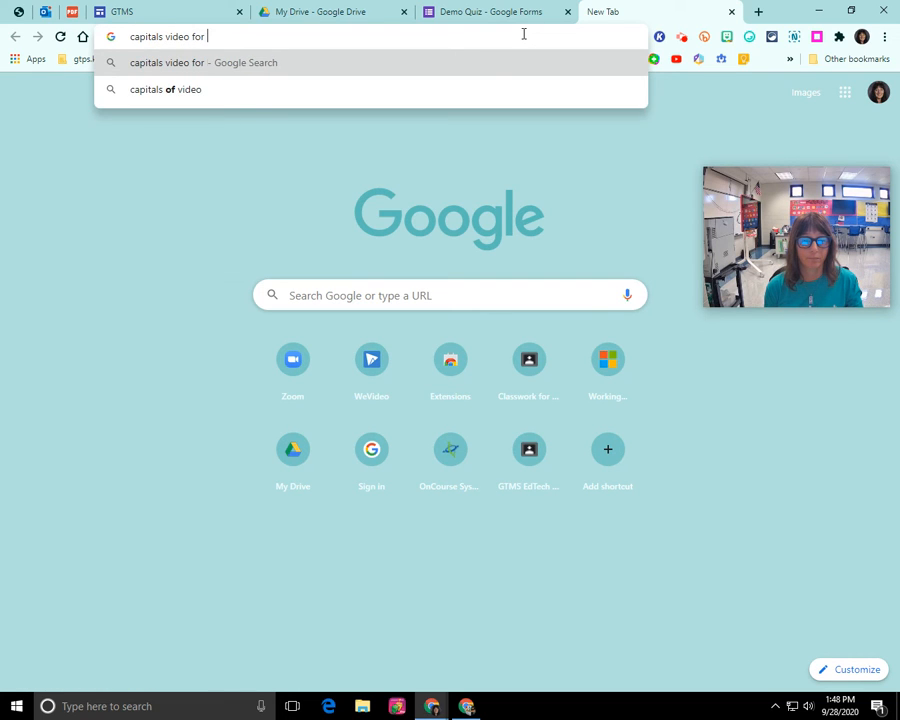
type(" kids")
key("Return")
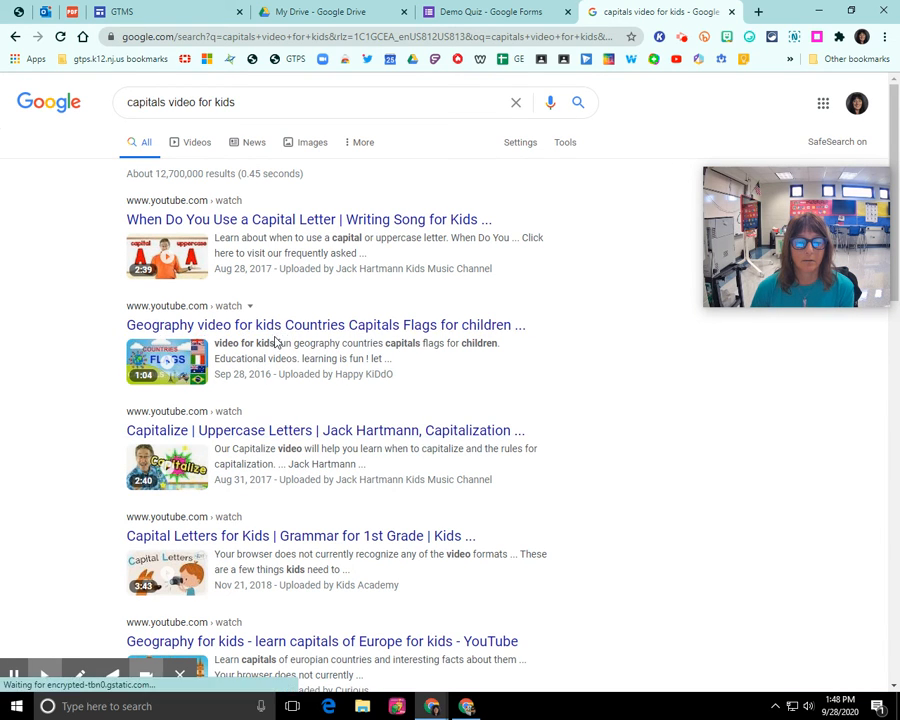
left_click(130, 104)
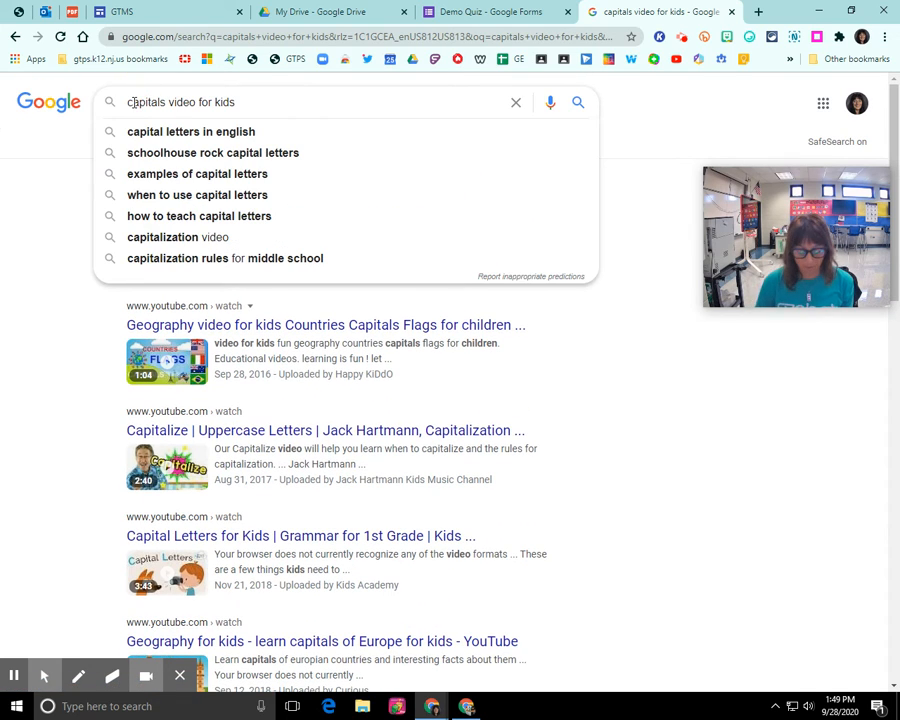
type("state")
key("Return")
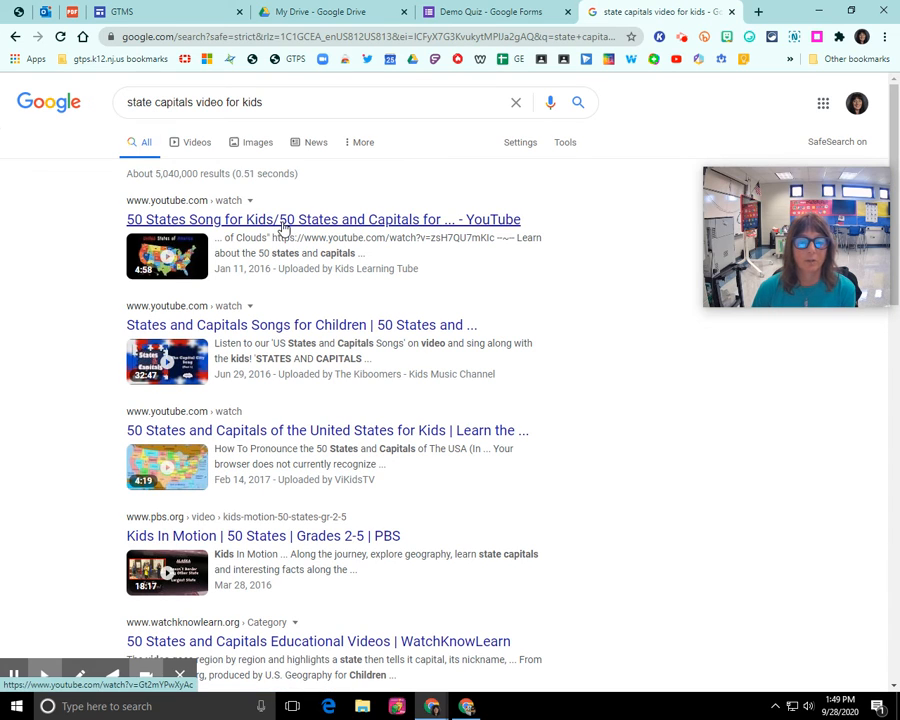
Copy the share link of the 50 States Song for Kids video and return to Demo Quiz
left_click(284, 220)
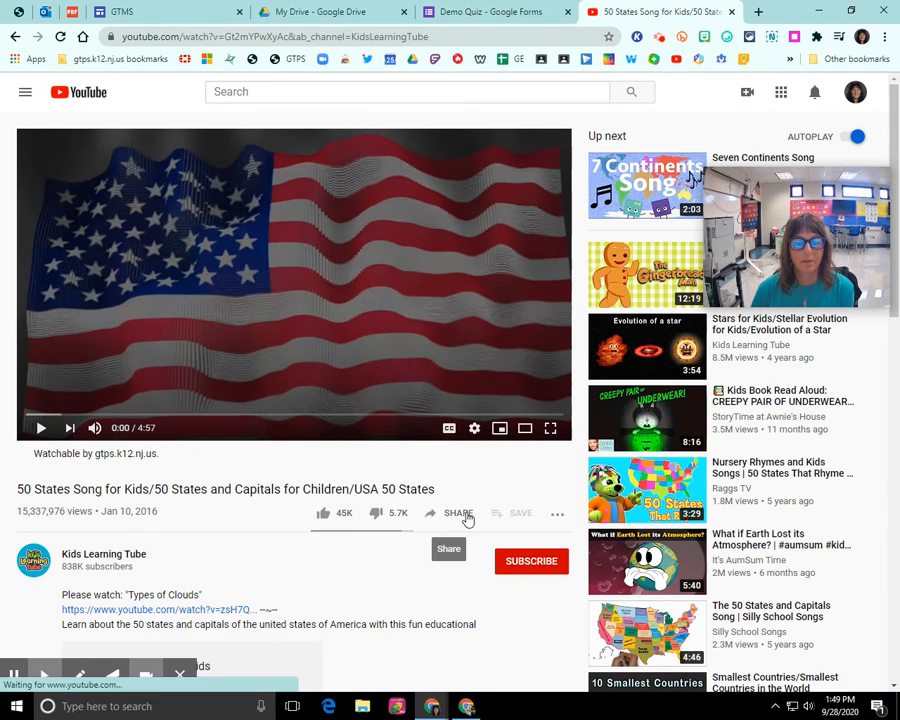
left_click(459, 519)
left_click(583, 408)
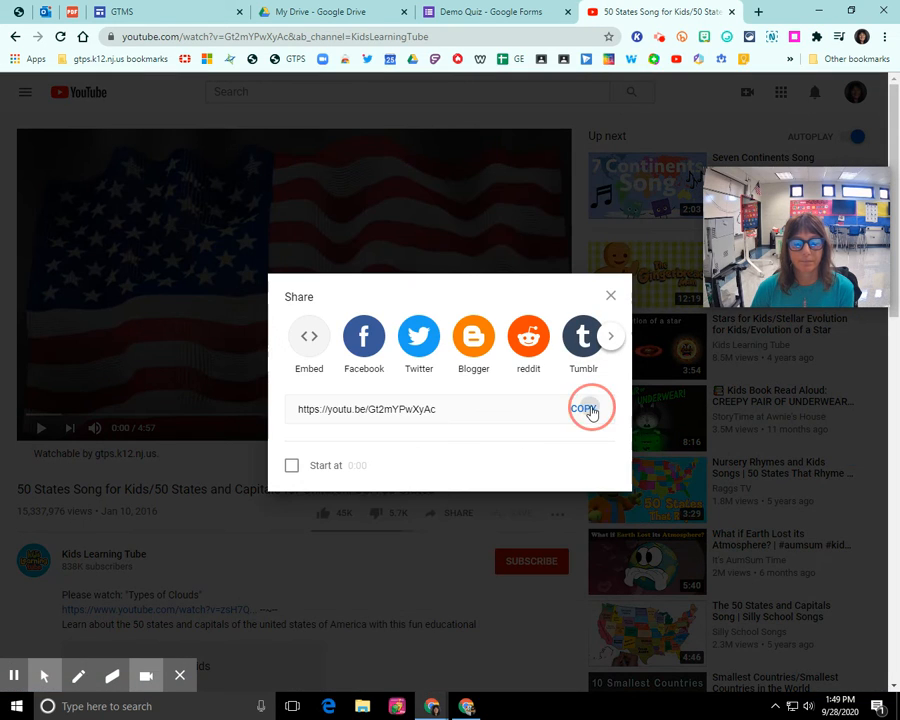
left_click(610, 296)
left_click(501, 14)
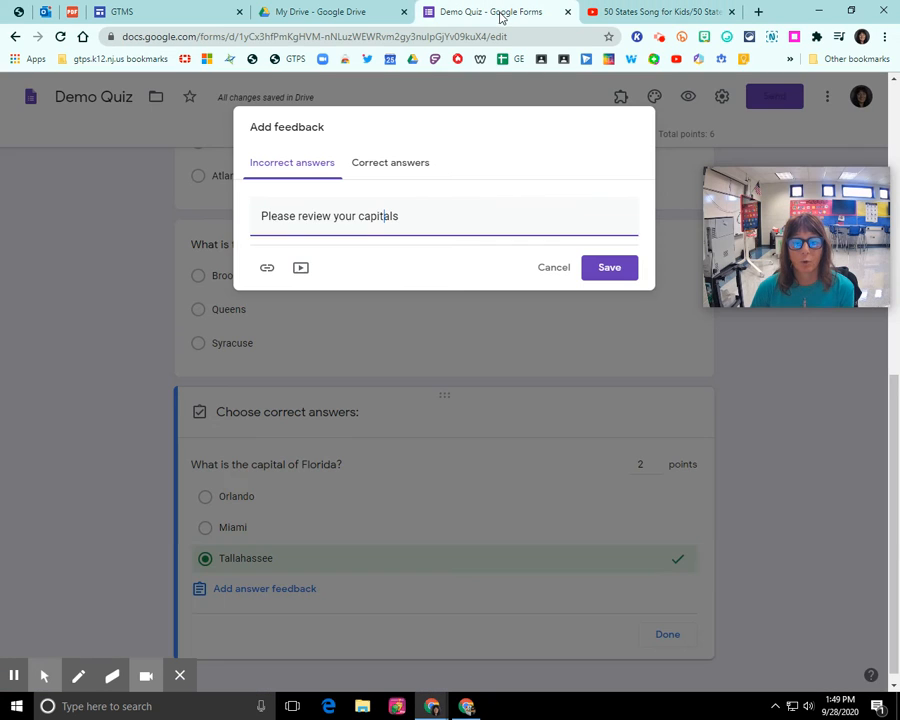
Attach the 50 States Song video to the incorrect-answer feedback by pasting its YouTube link
left_click(300, 269)
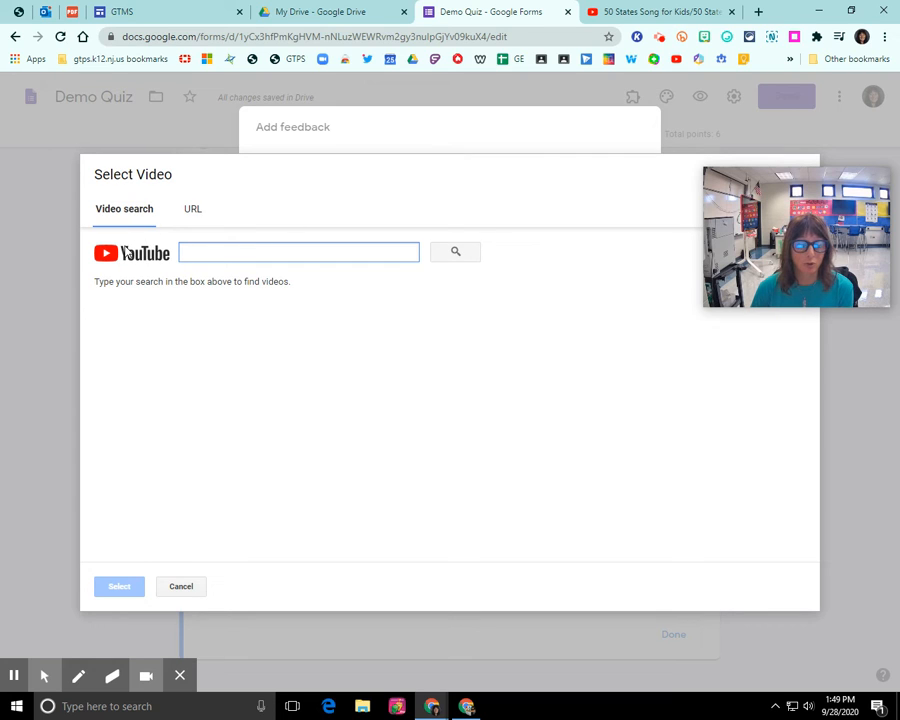
left_click(190, 210)
right_click(218, 242)
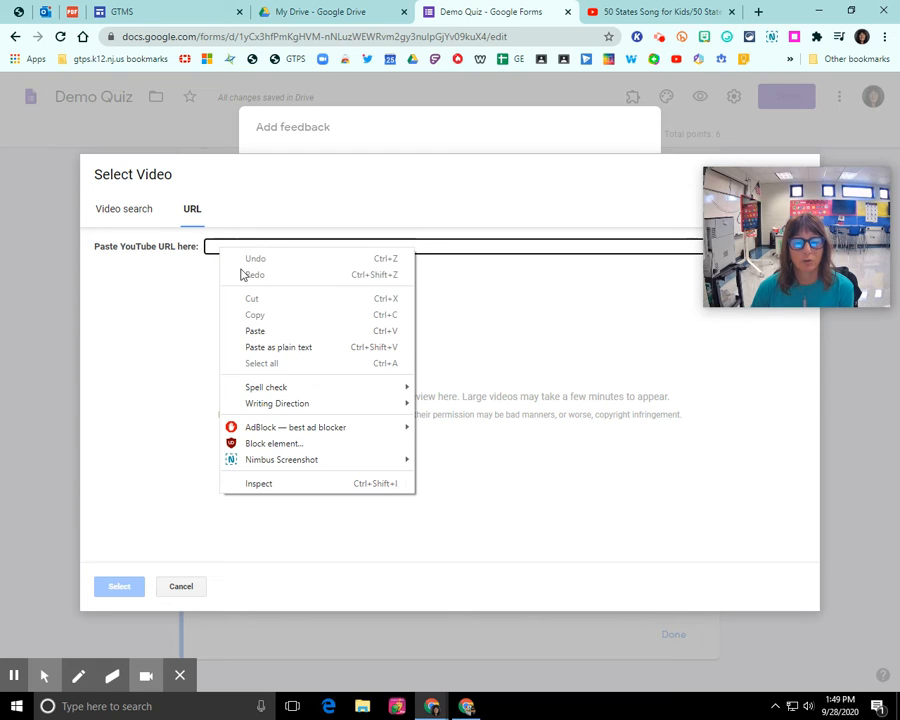
left_click(247, 328)
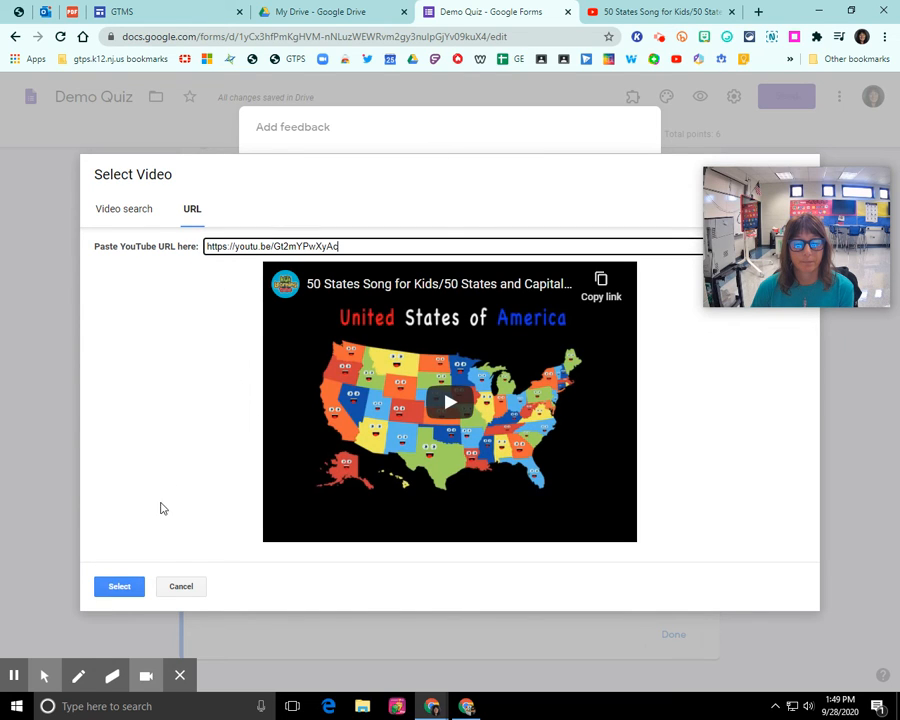
left_click(117, 589)
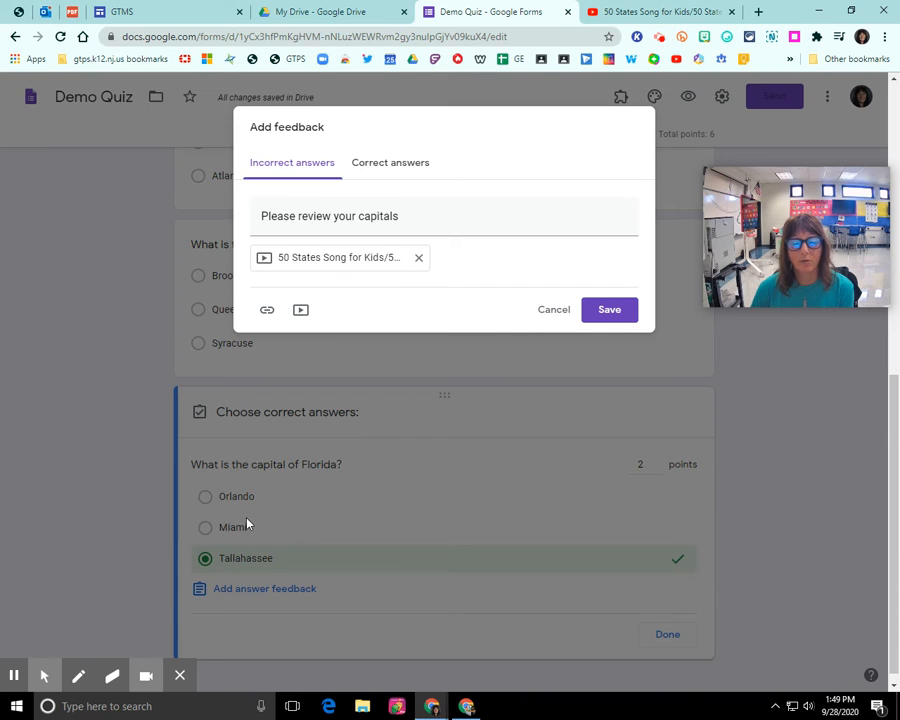
Add 'Great job!!!' as the Florida question's correct-answer feedback and save both messages
left_click(395, 168)
left_click(332, 220)
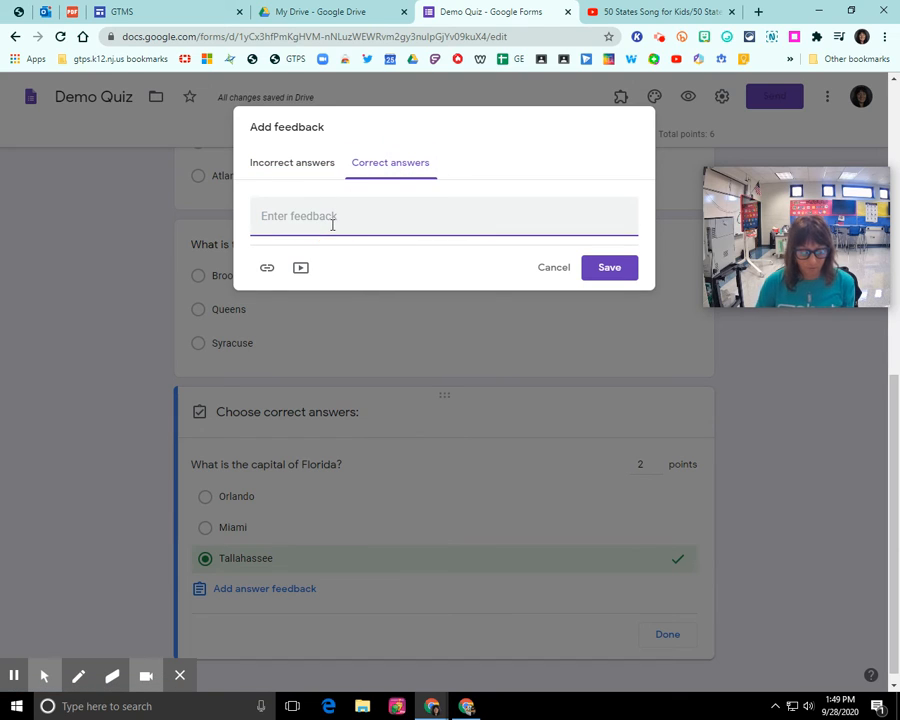
type("Great job")
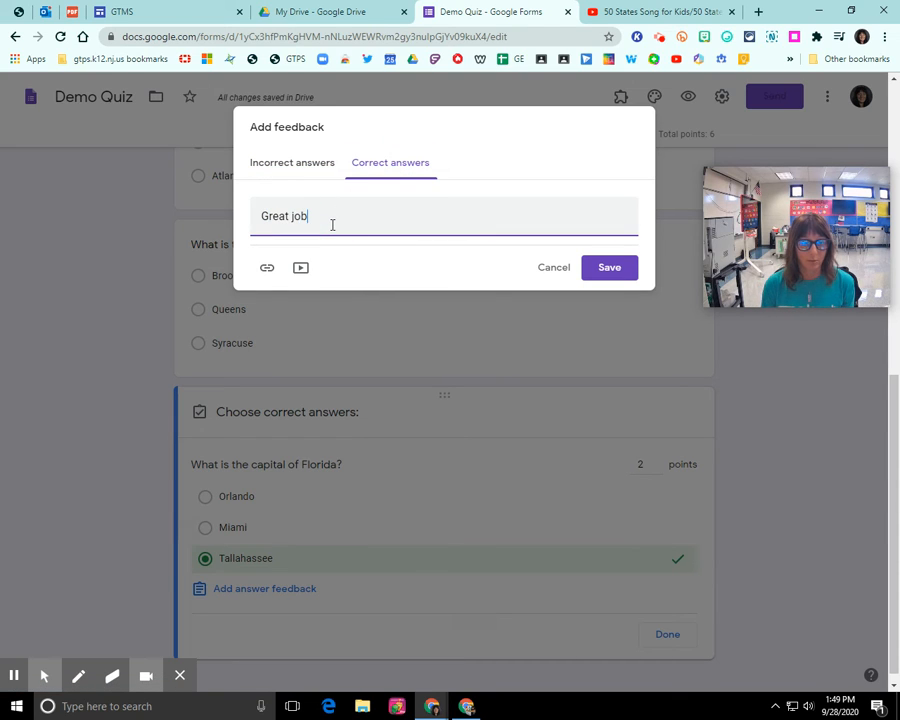
type("!!!")
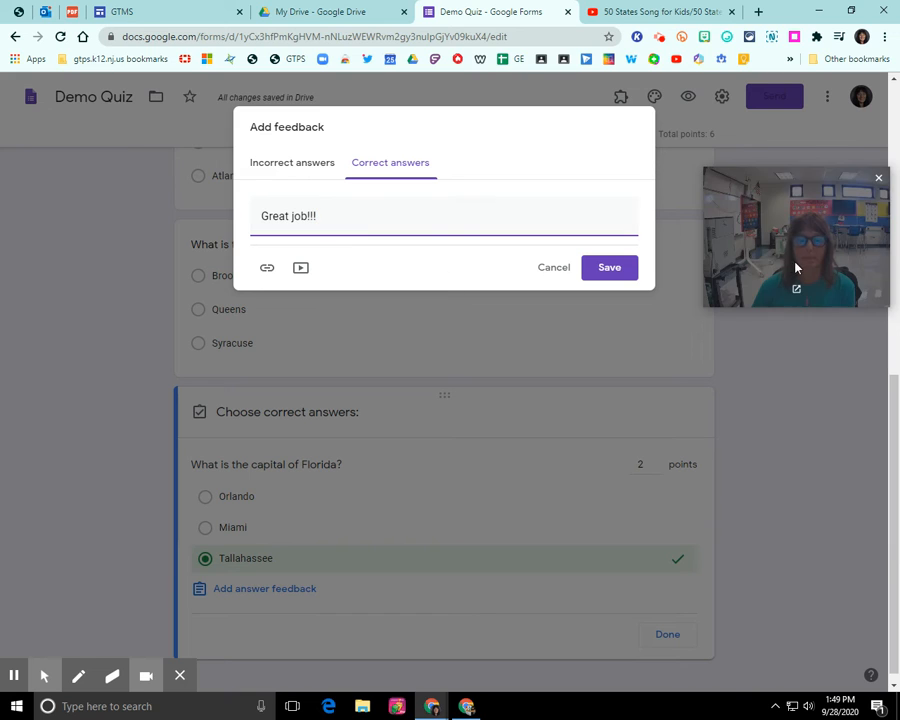
left_click(603, 269)
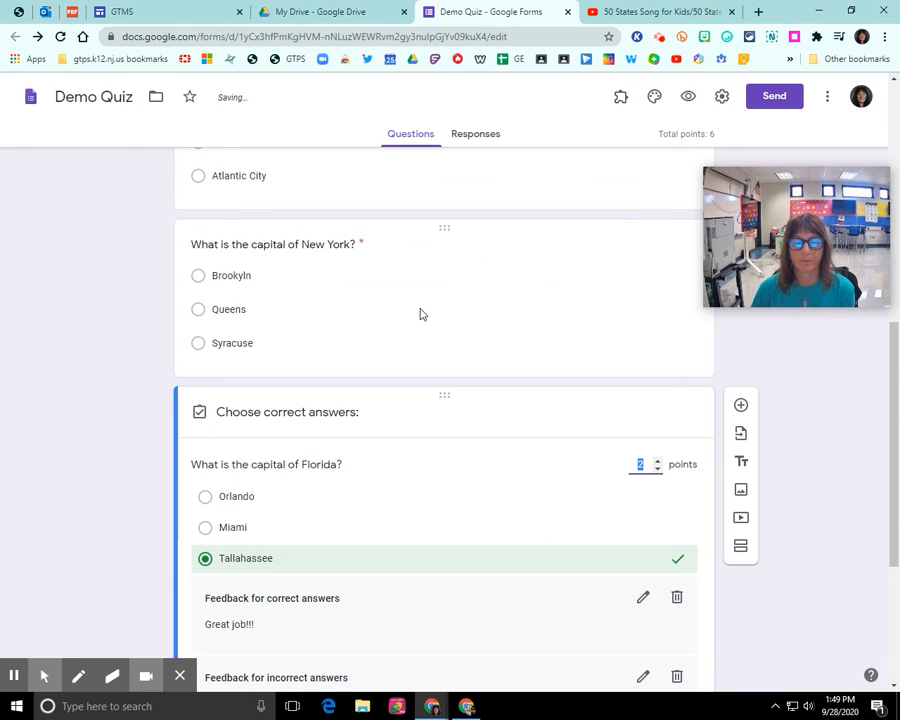
scroll(420, 314, "down", 4)
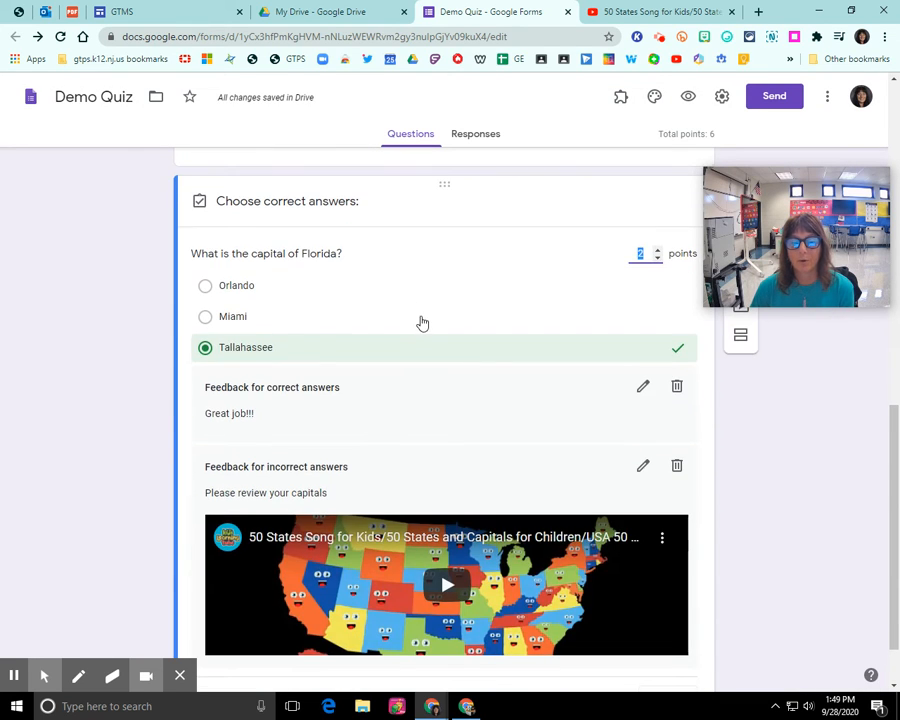
scroll(422, 320, "up", 1)
scroll(422, 323, "up", 8)
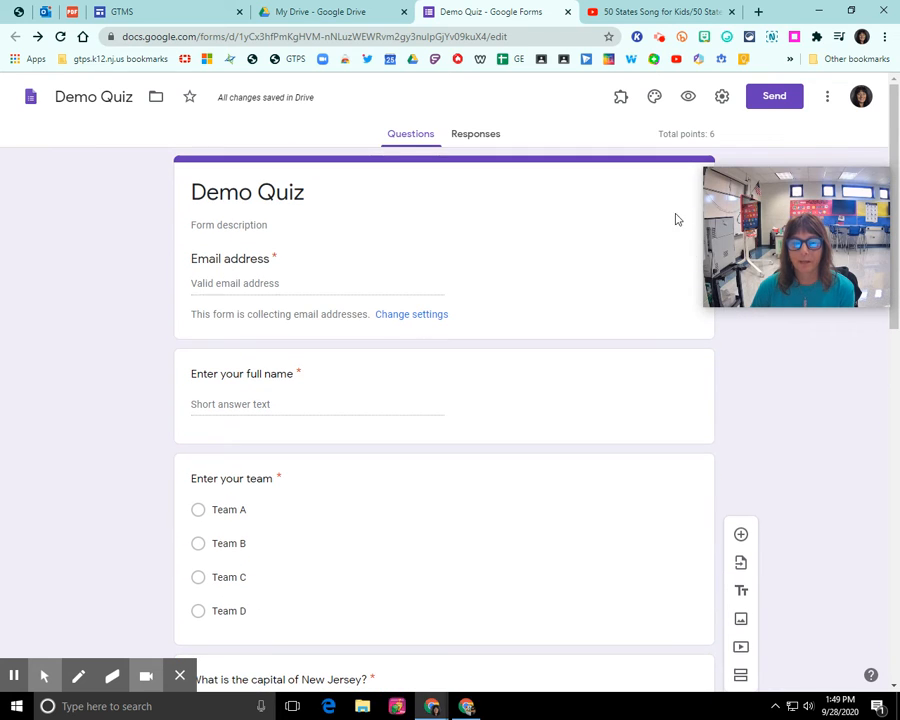
left_click_drag(734, 228, 739, 328)
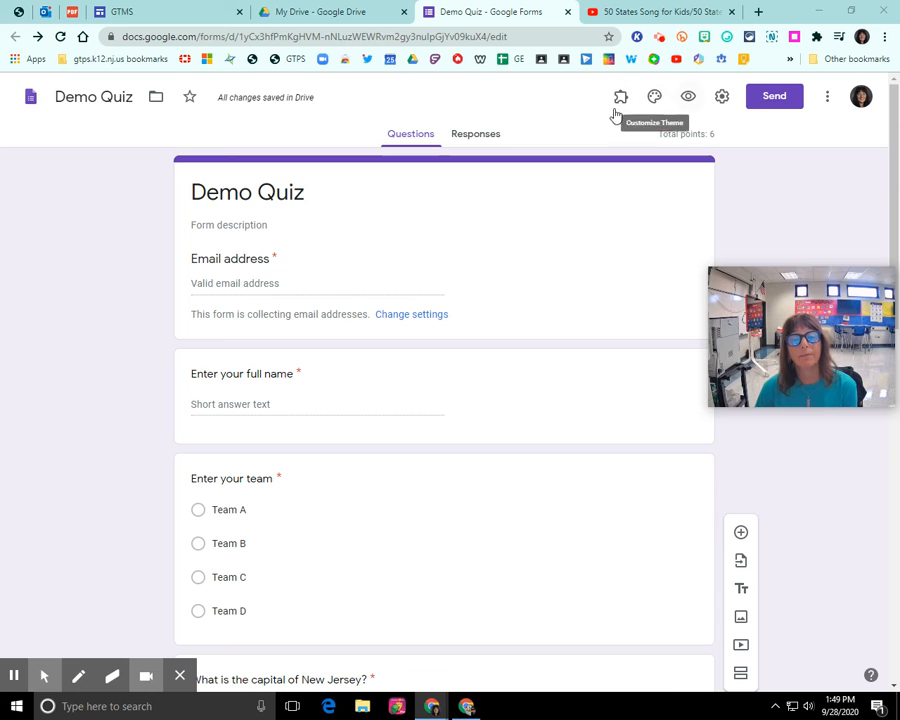
Preview Demo Quiz as a respondent, then return to the editor to review its questions
left_click(690, 98)
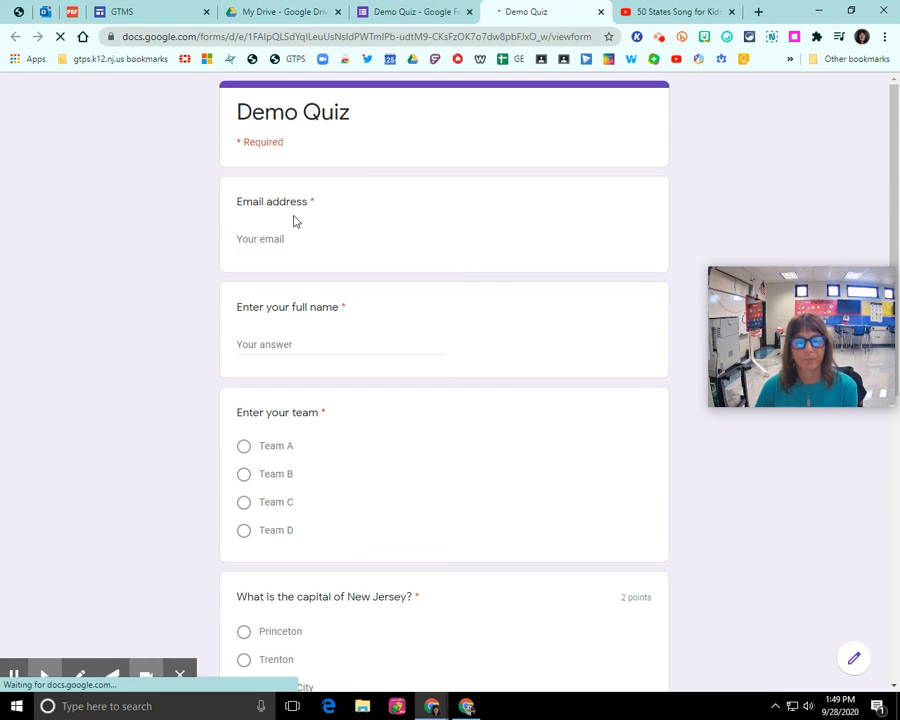
scroll(312, 346, "down", 5)
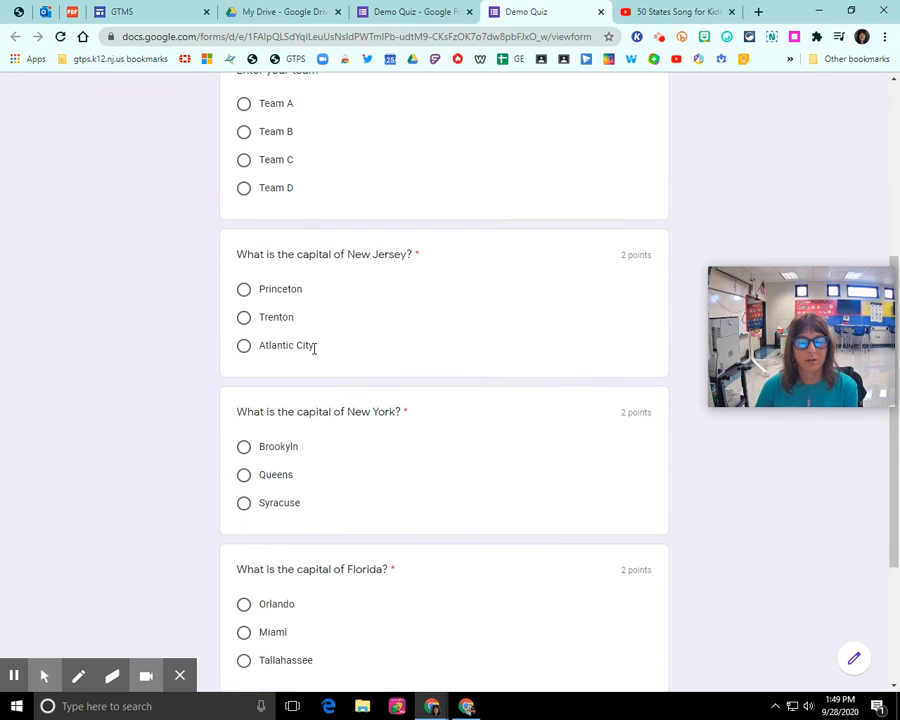
scroll(314, 348, "up", 6)
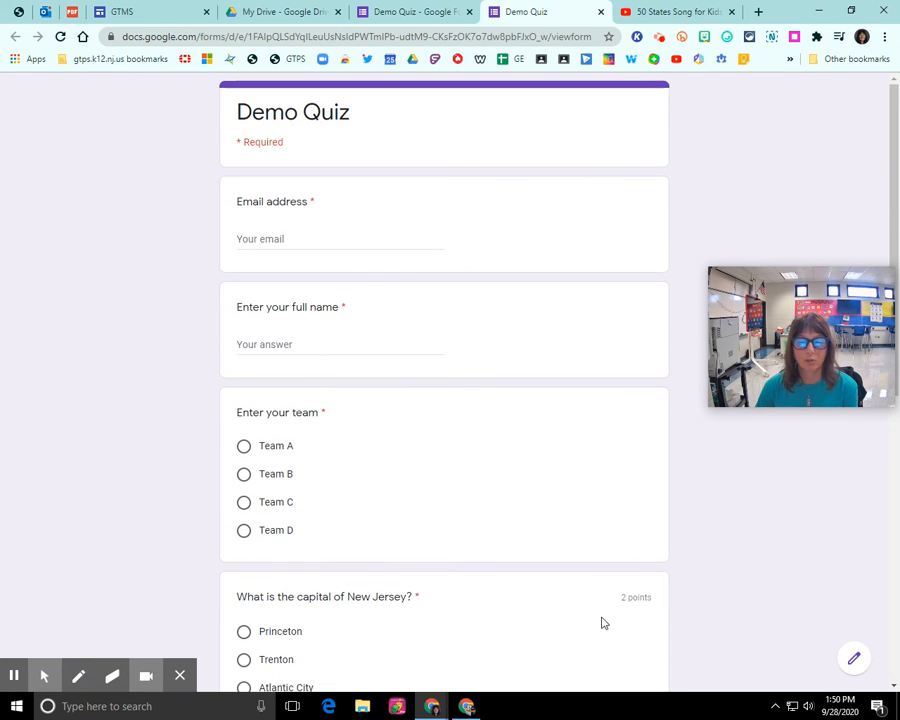
left_click(849, 656)
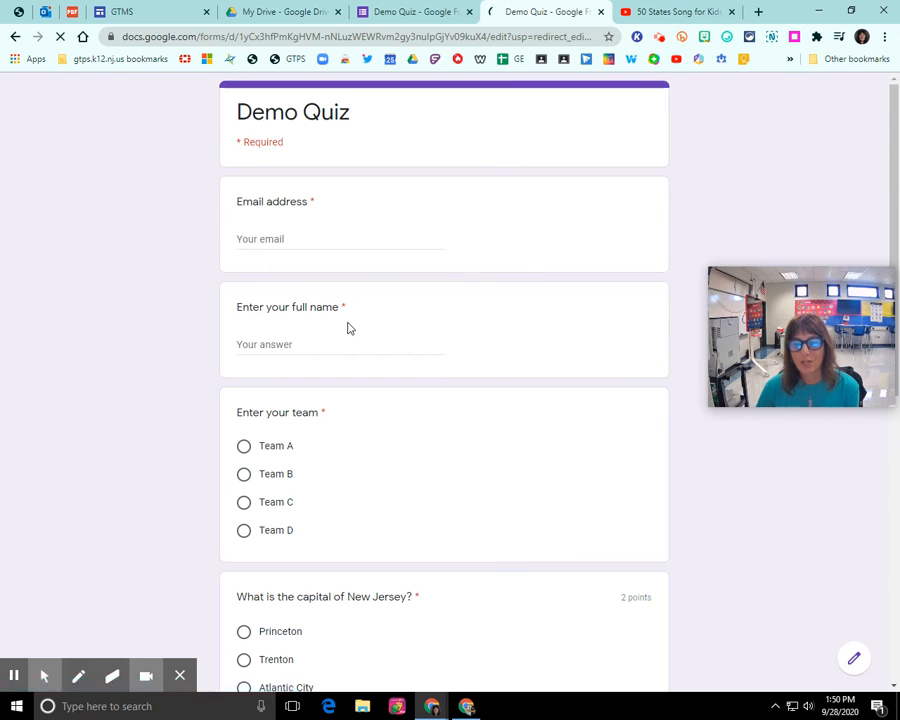
scroll(354, 309, "down", 5)
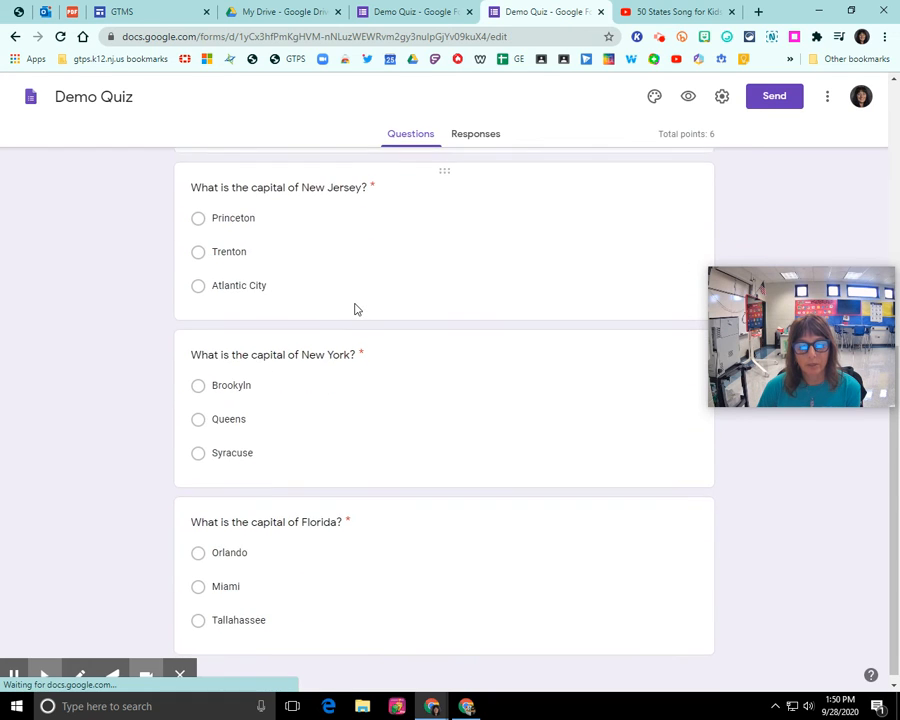
scroll(333, 313, "up", 2)
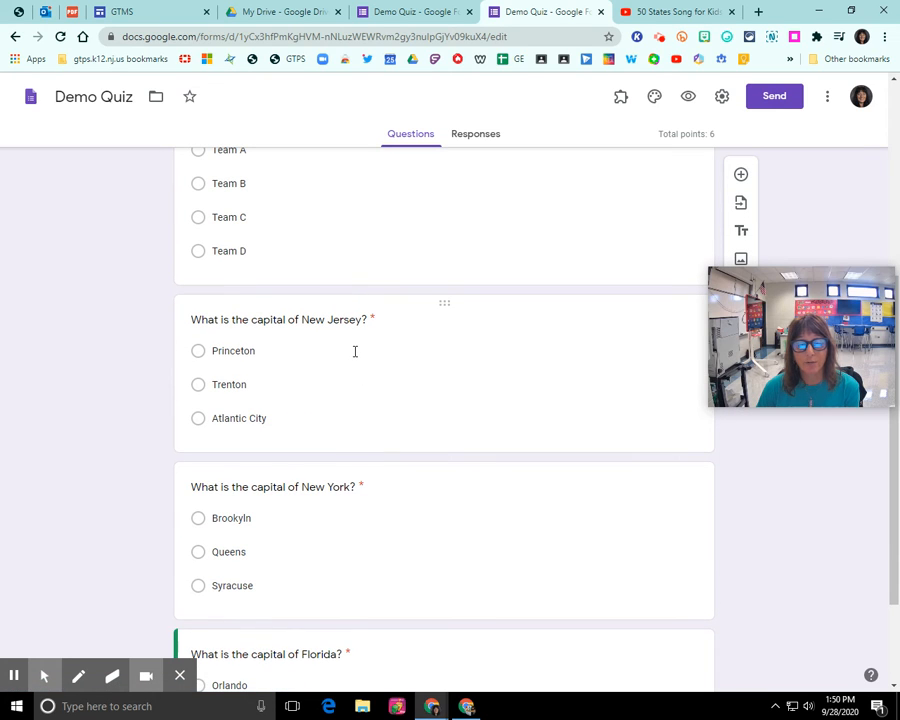
left_click_drag(738, 316, 750, 446)
Search Google Images for 'new jersey outline state' and pick an outline for the New Jersey question
left_click(465, 348)
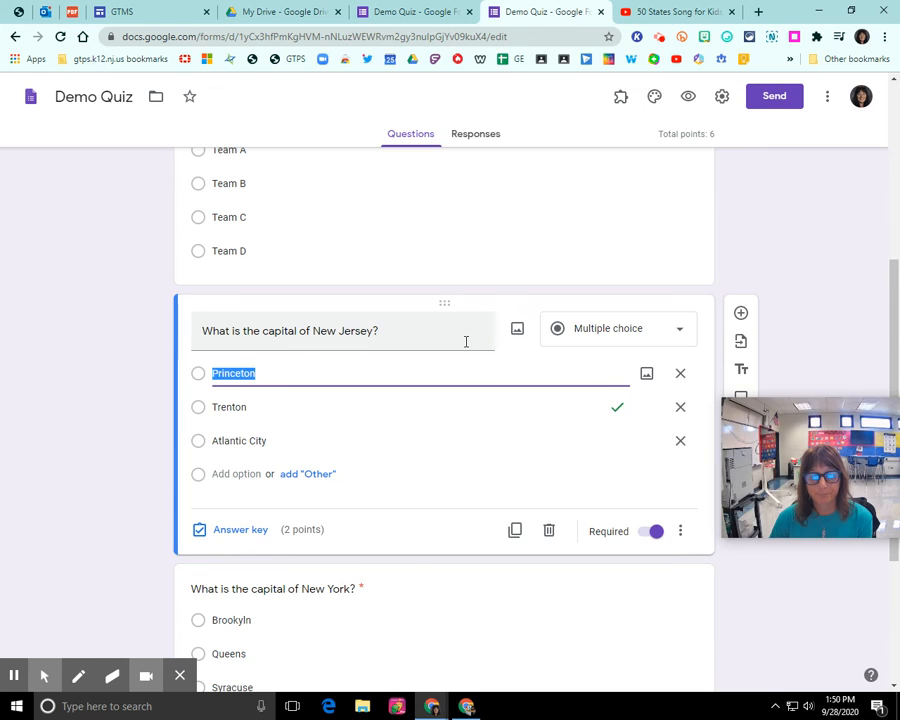
left_click(517, 331)
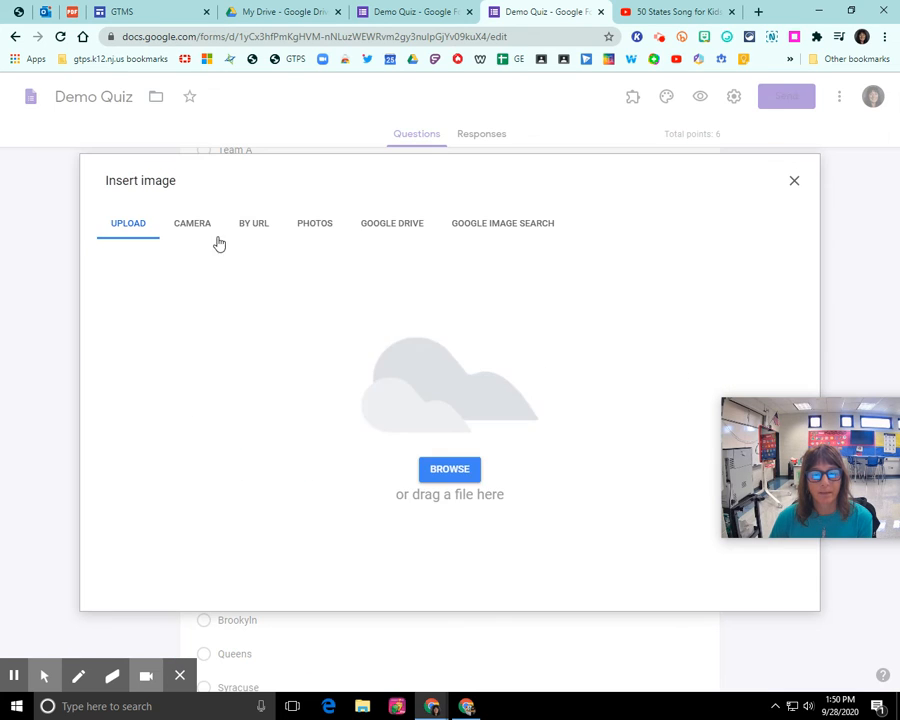
left_click(472, 228)
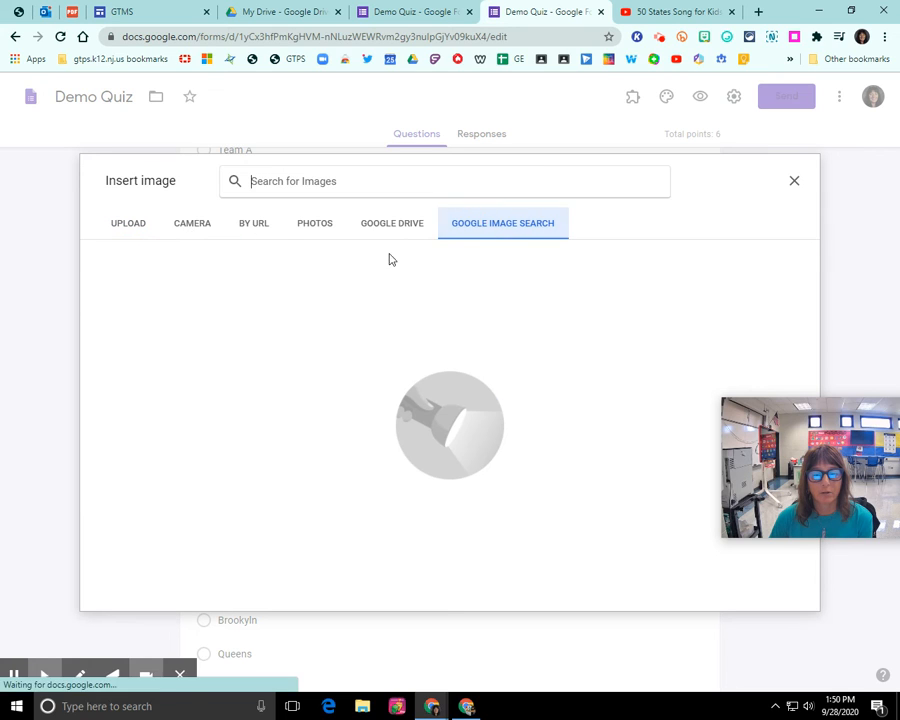
left_click(364, 185)
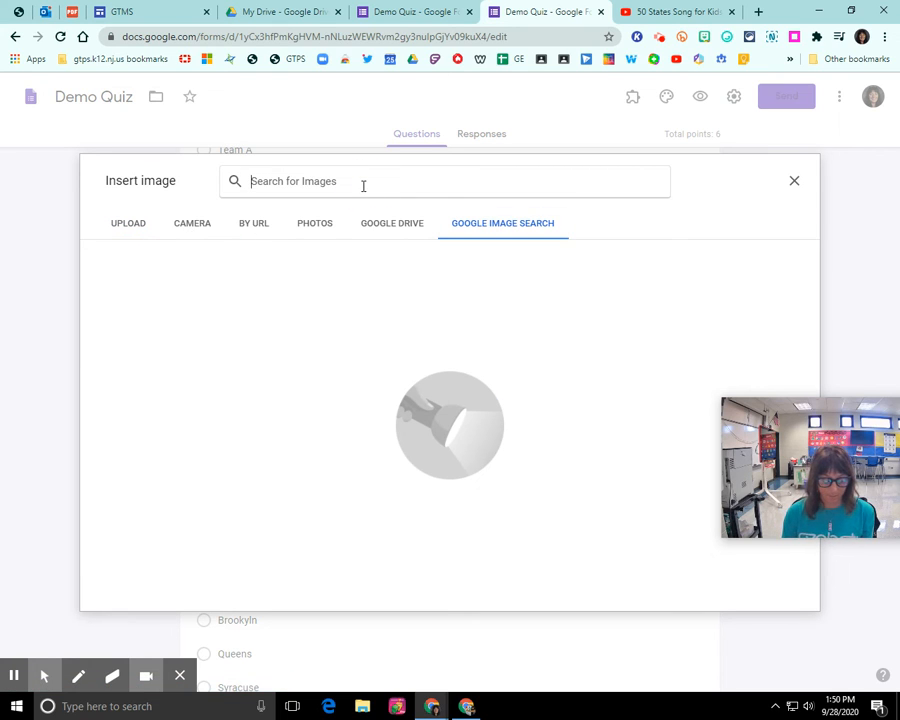
type("new je")
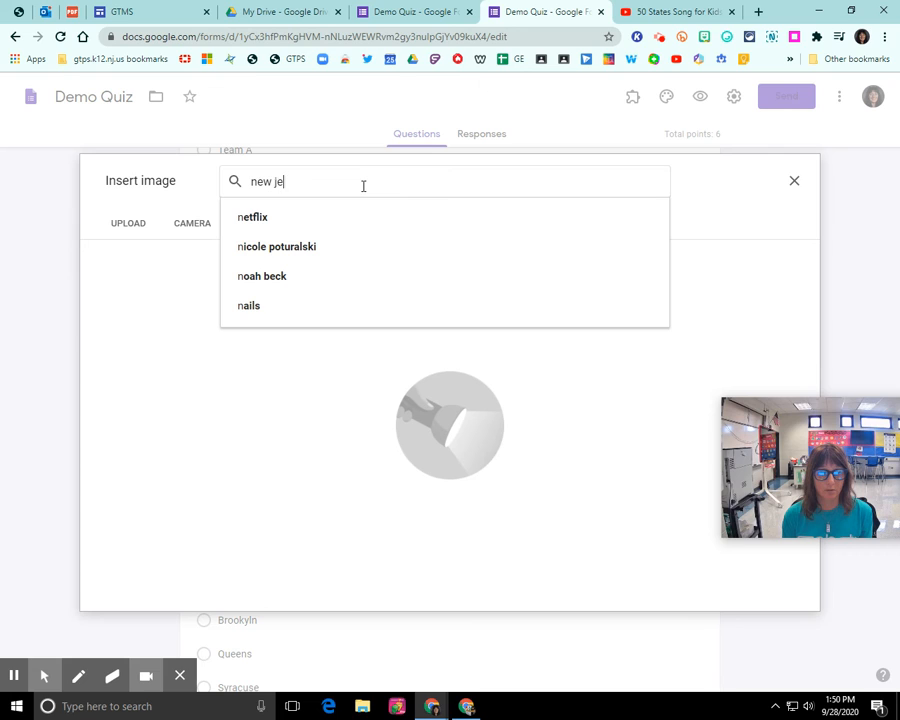
type("rsey outline")
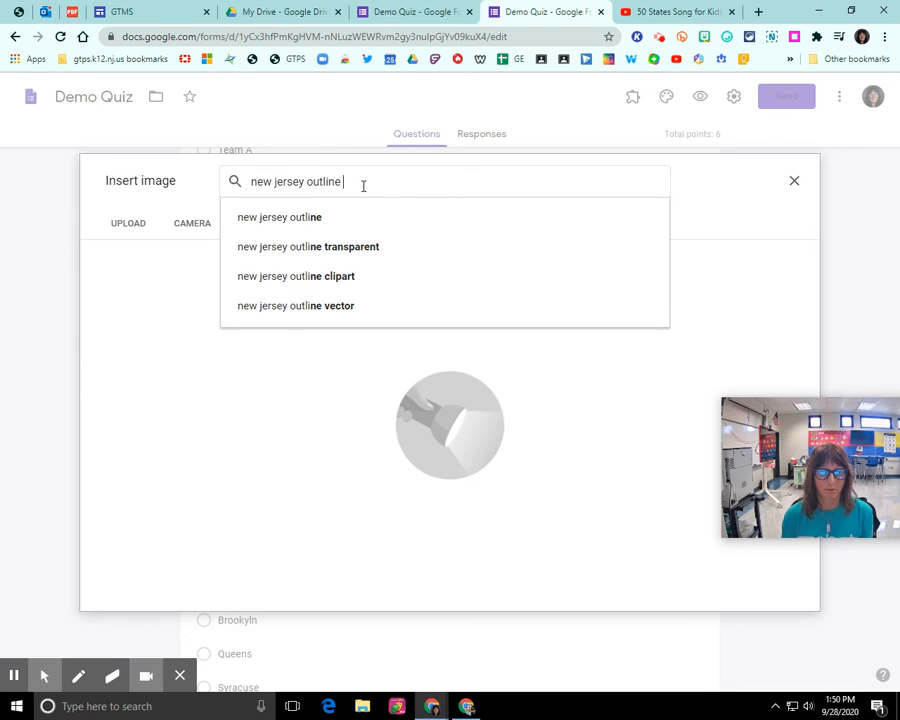
type(" state")
key("Return")
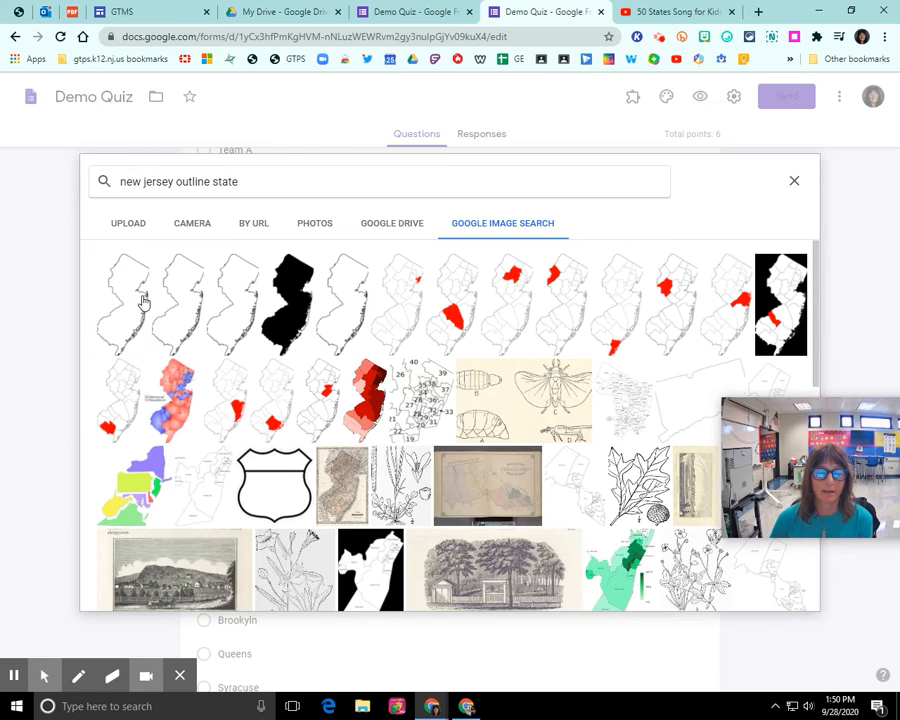
left_click(785, 593)
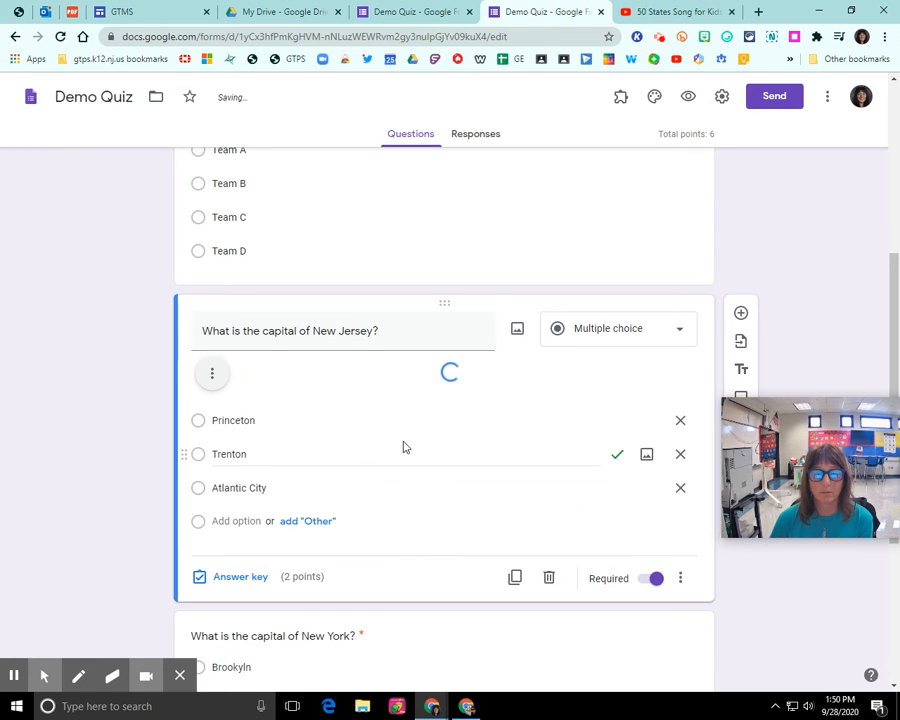
Shrink the inserted New Jersey outline map by dragging its corner handle twice
scroll(415, 441, "down", 2)
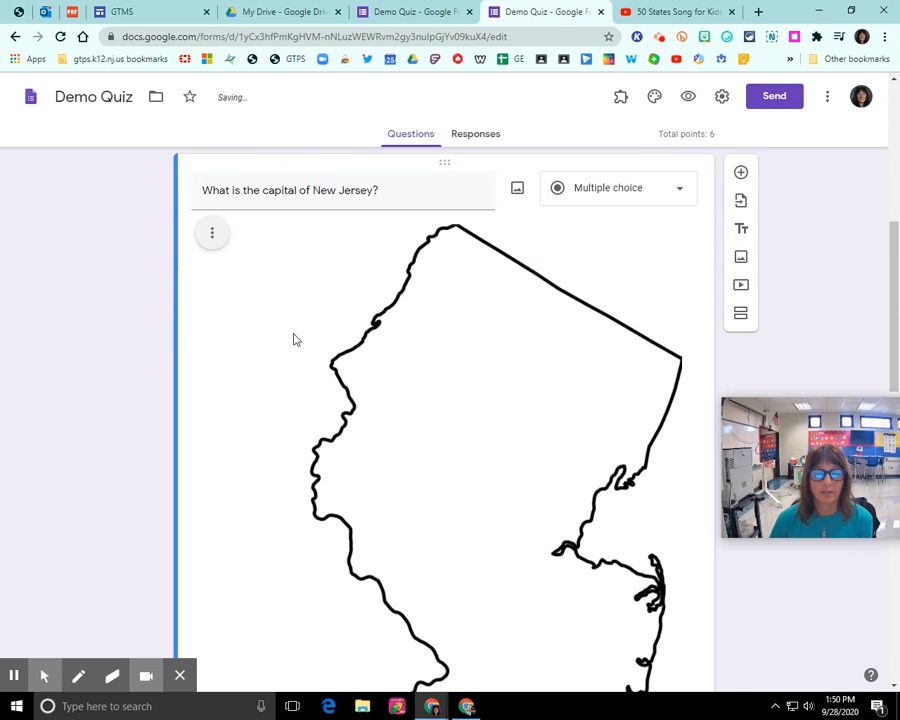
left_click(210, 234)
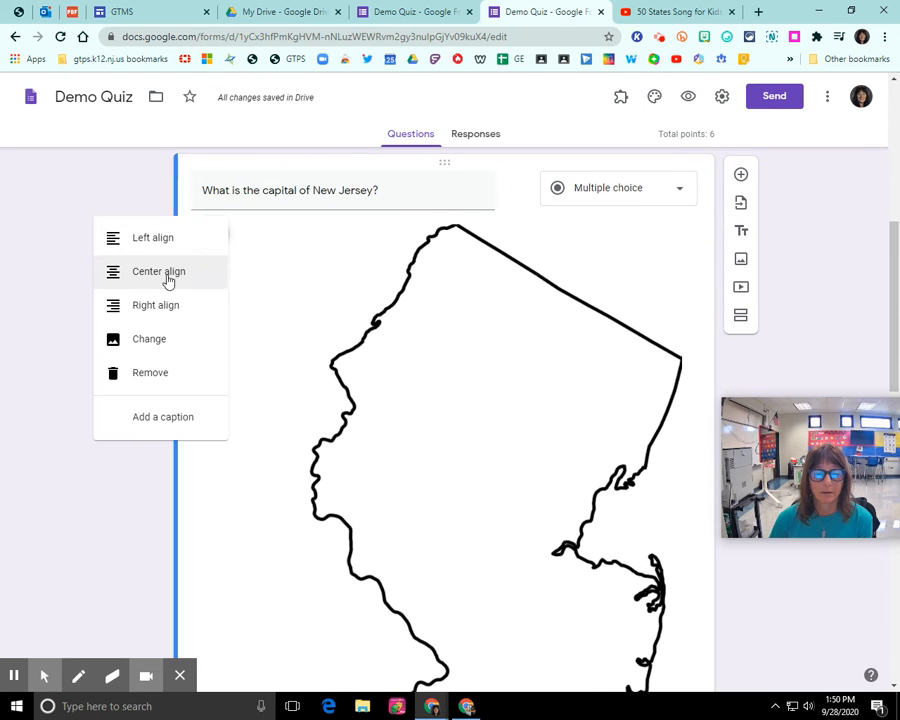
left_click(342, 277)
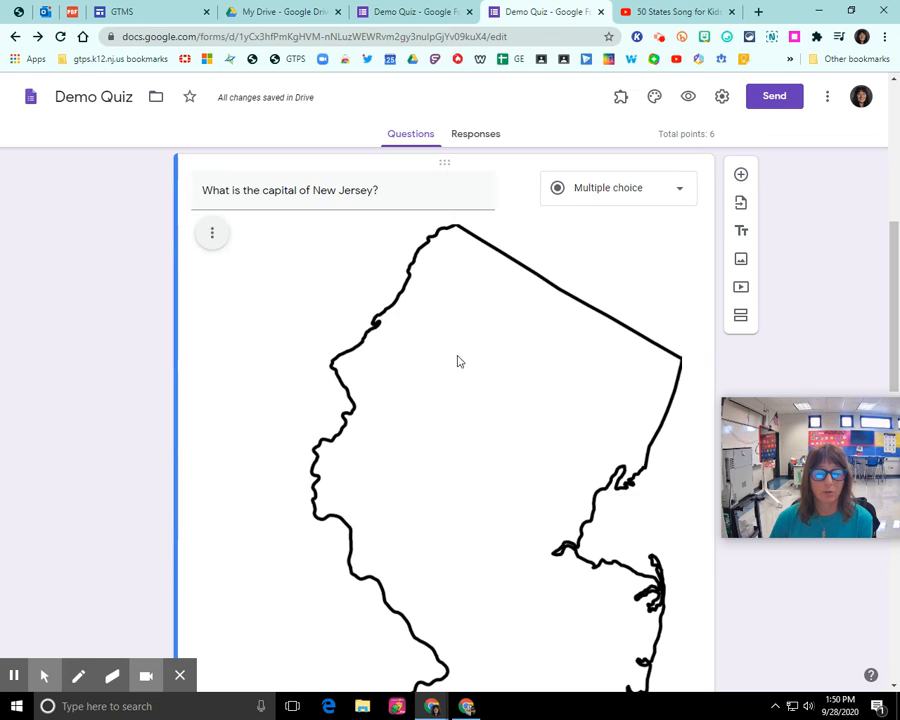
scroll(456, 360, "down", 5)
left_click(472, 362)
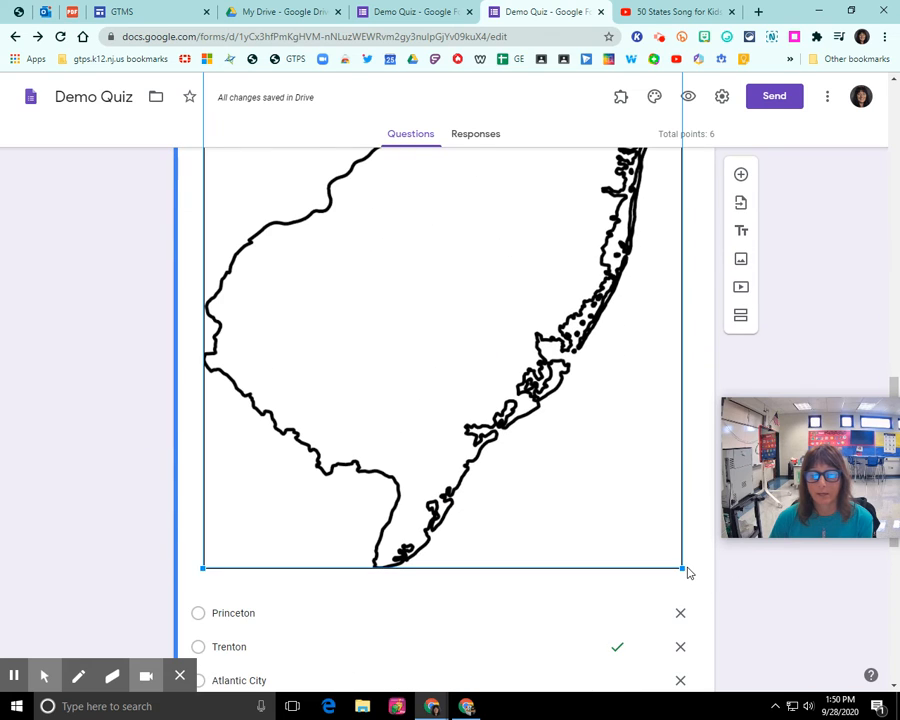
left_click_drag(682, 567, 438, 221)
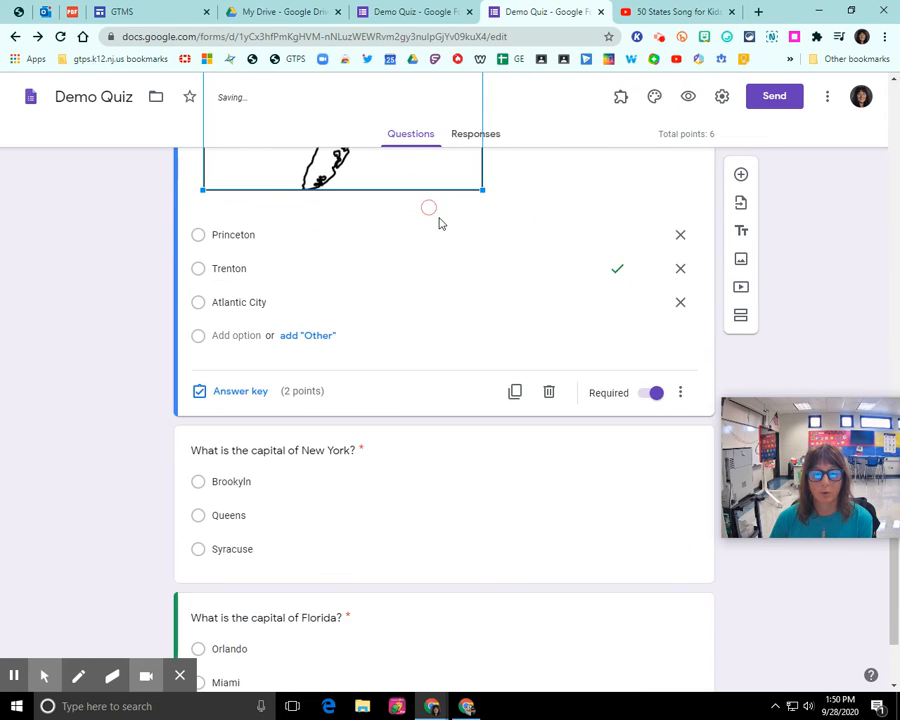
left_click_drag(480, 536, 305, 292)
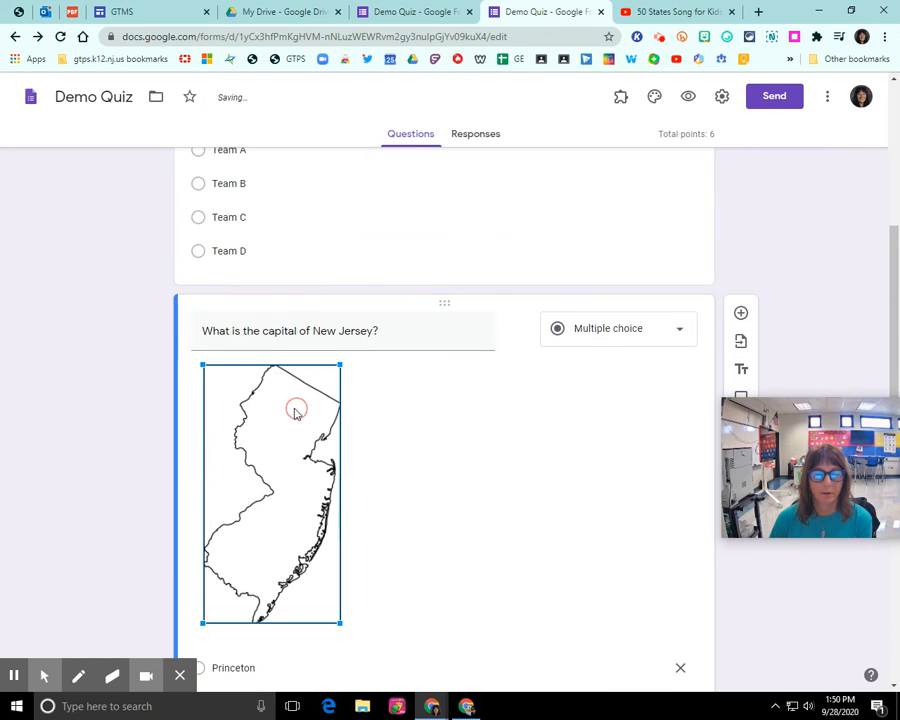
Center-align the New Jersey map image within the question
left_click(206, 374)
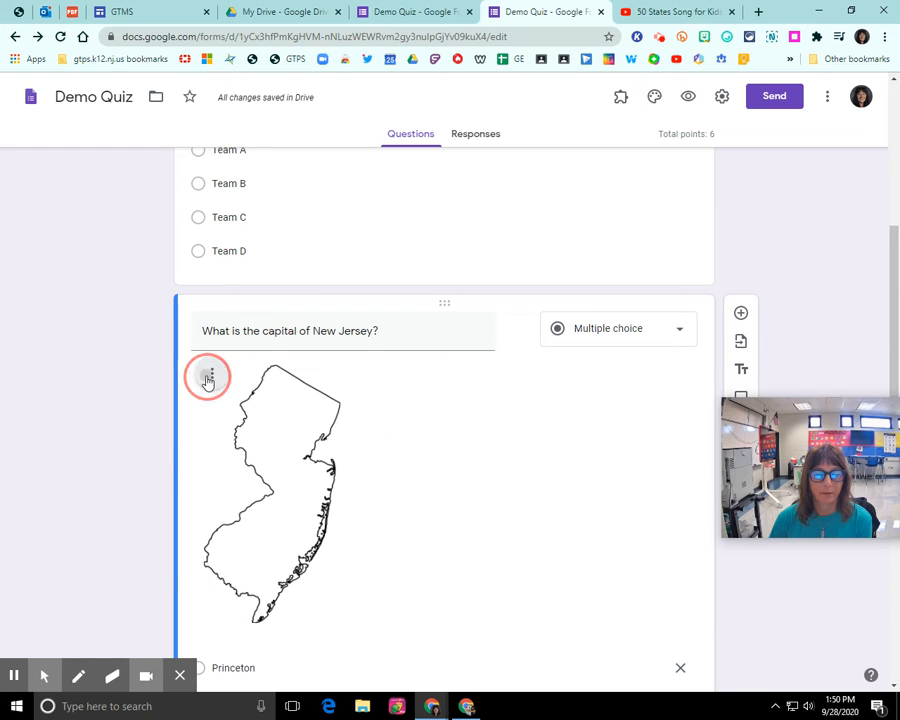
left_click(220, 414)
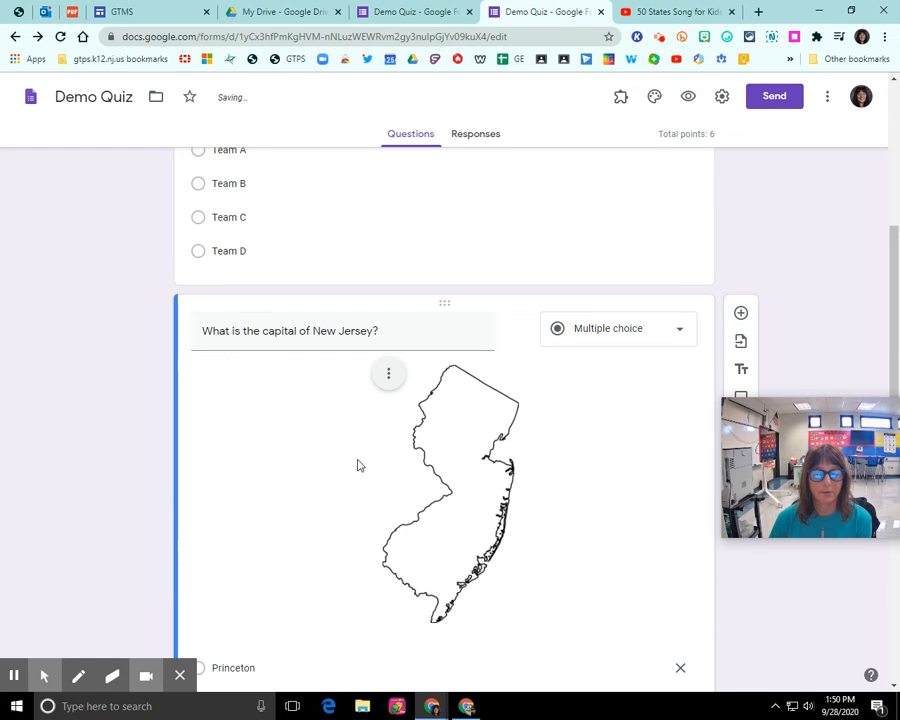
scroll(350, 460, "down", 1)
scroll(336, 440, "down", 1)
scroll(336, 418, "up", 3)
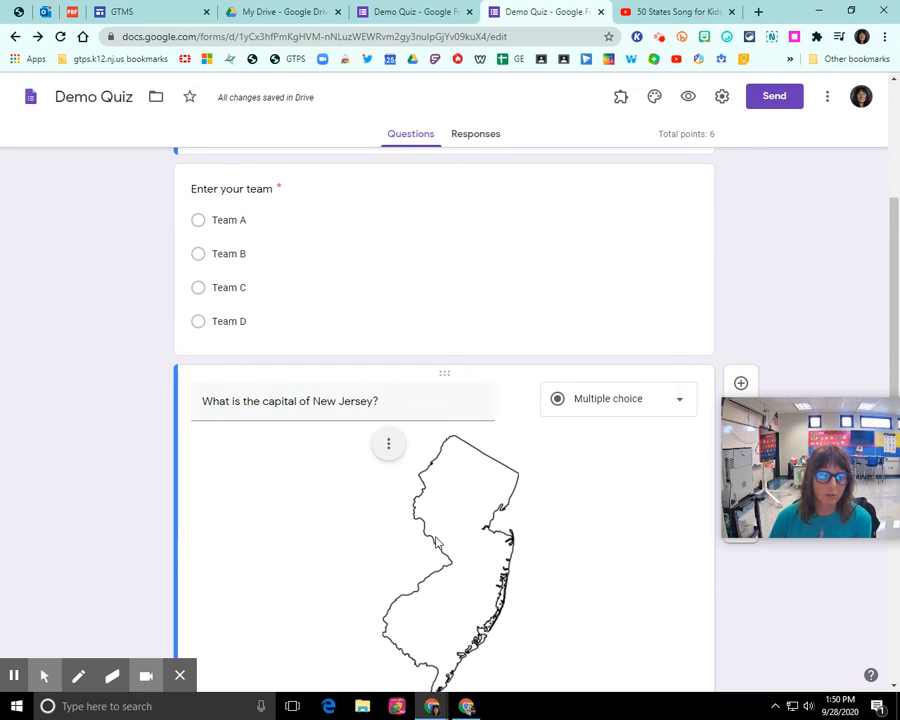
scroll(436, 541, "down", 2)
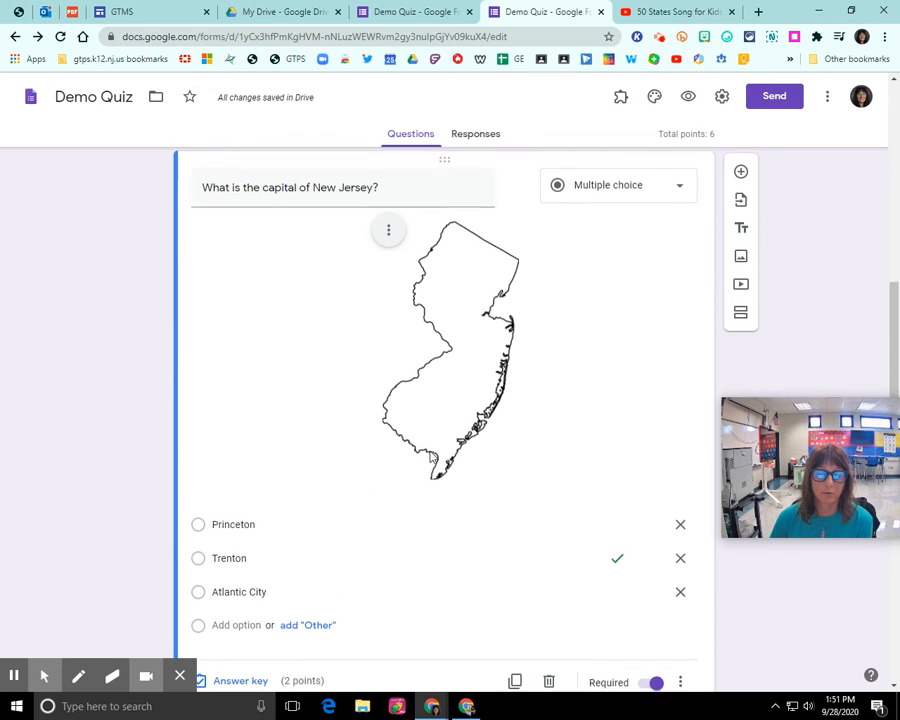
scroll(380, 480, "down", 3)
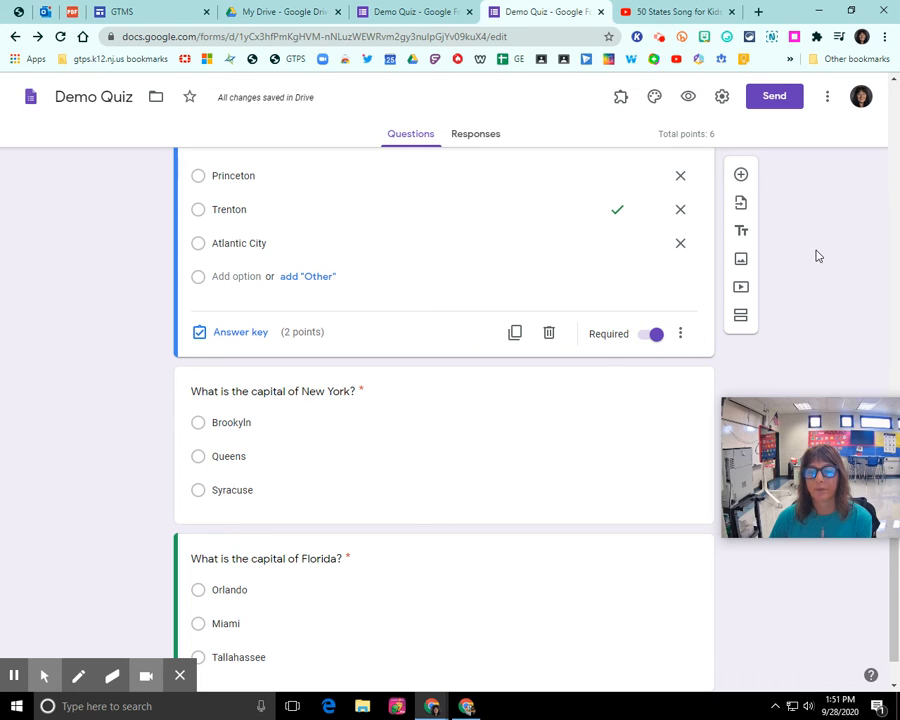
left_click(687, 97)
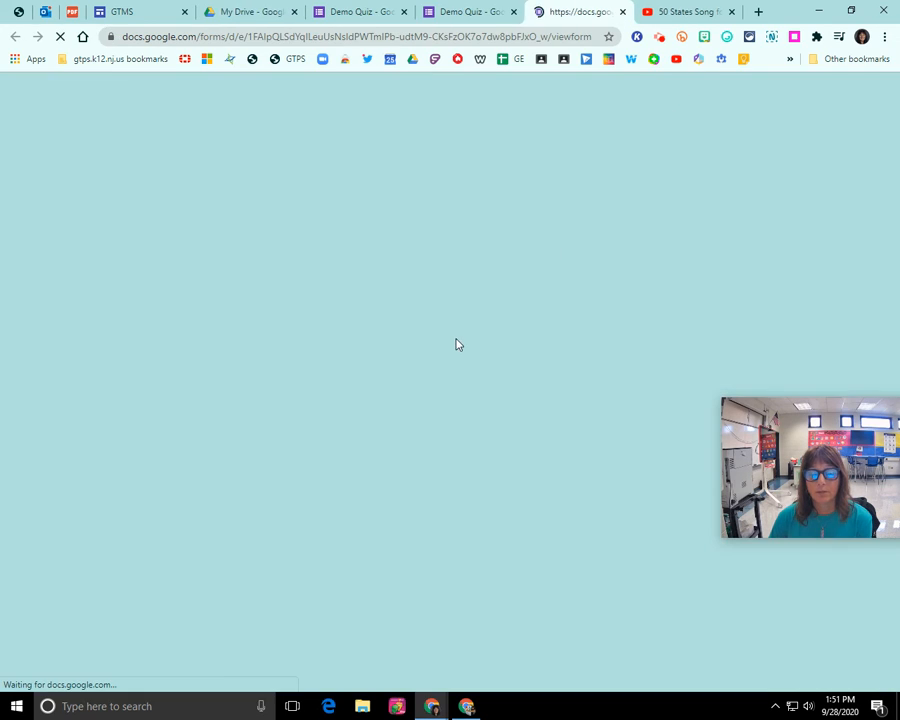
scroll(355, 372, "down", 2)
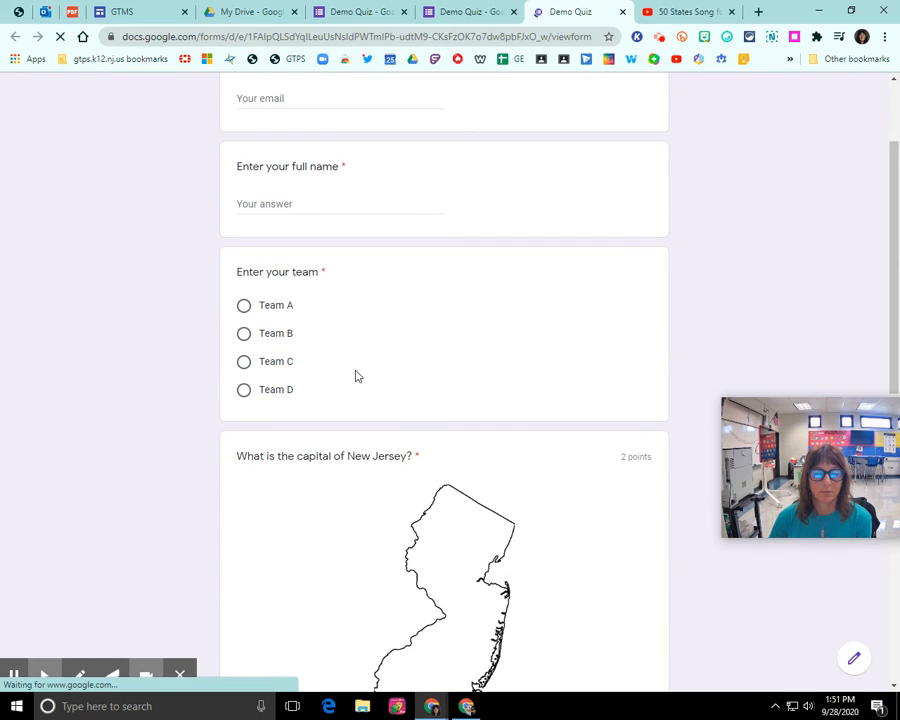
scroll(355, 372, "up", 2)
scroll(355, 376, "down", 5)
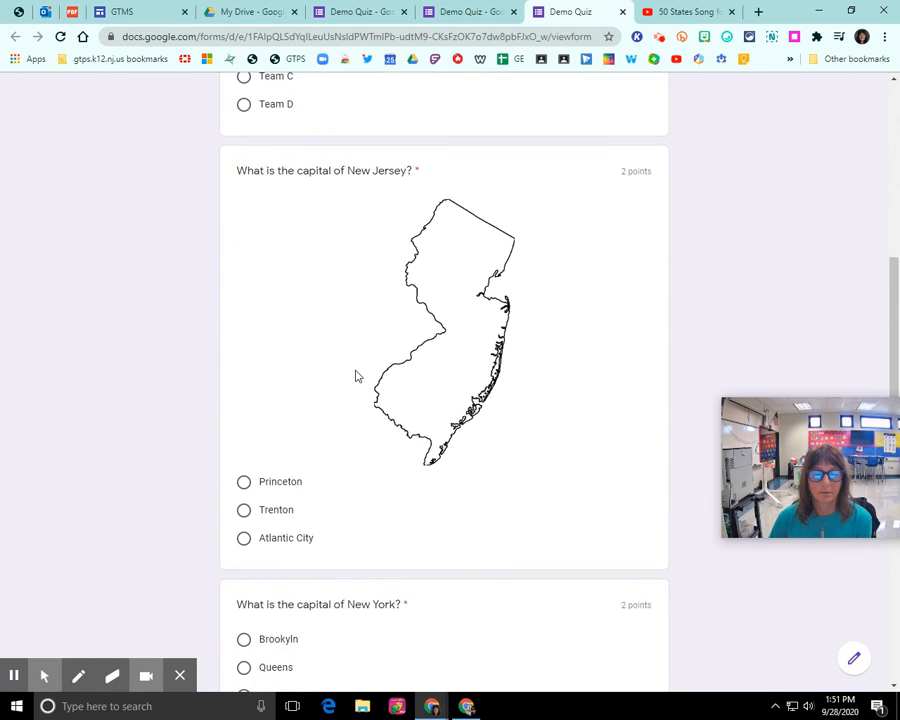
scroll(357, 376, "down", 4)
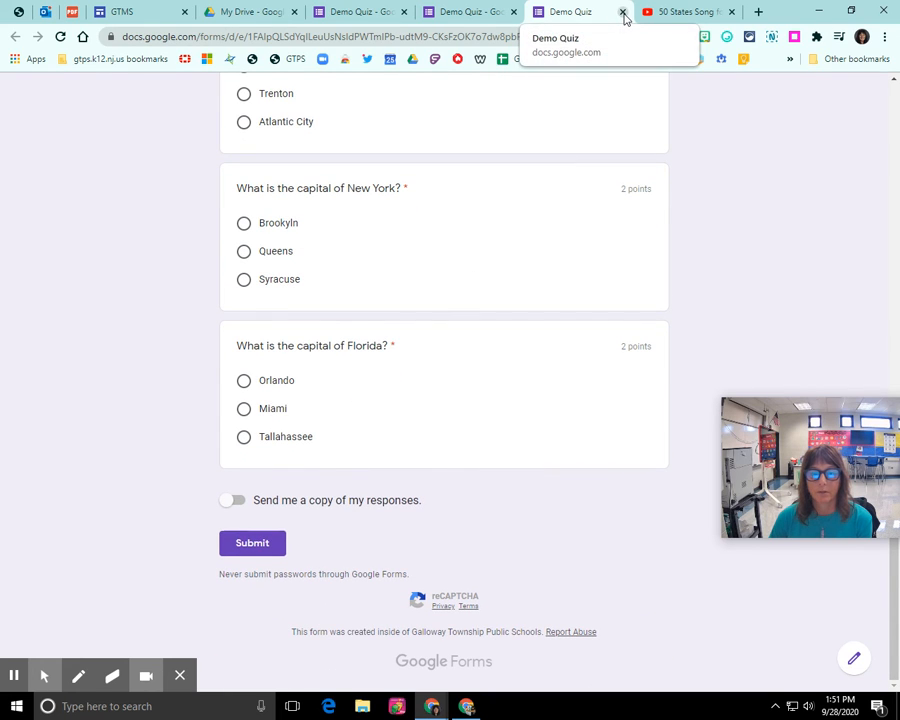
left_click(622, 12)
scroll(633, 186, "up", 3)
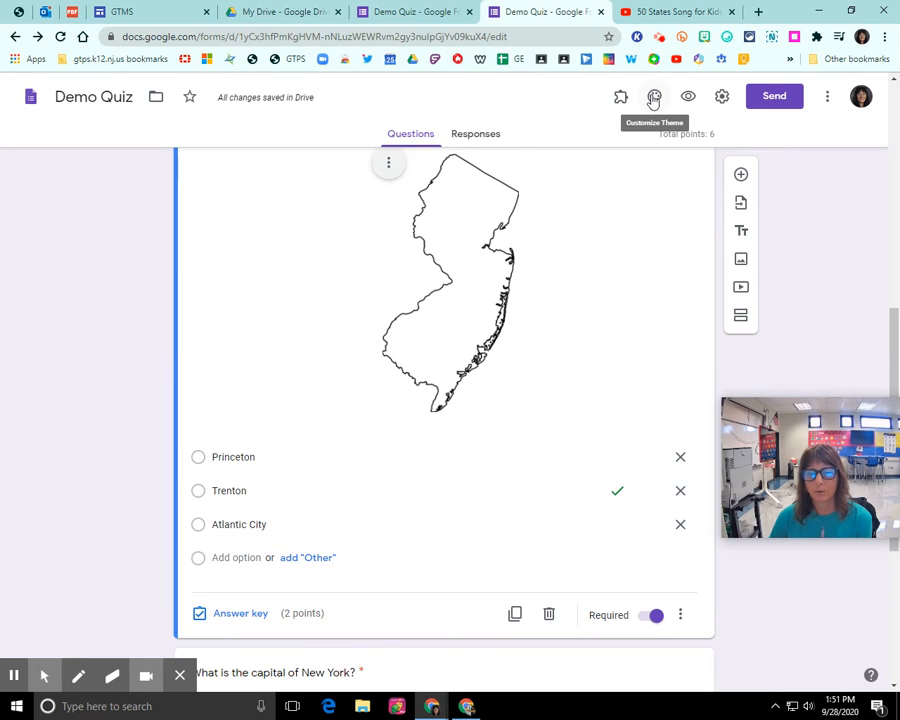
Set the form's header image to the purple flower theme image
left_click(654, 98)
left_click_drag(812, 440, 144, 214)
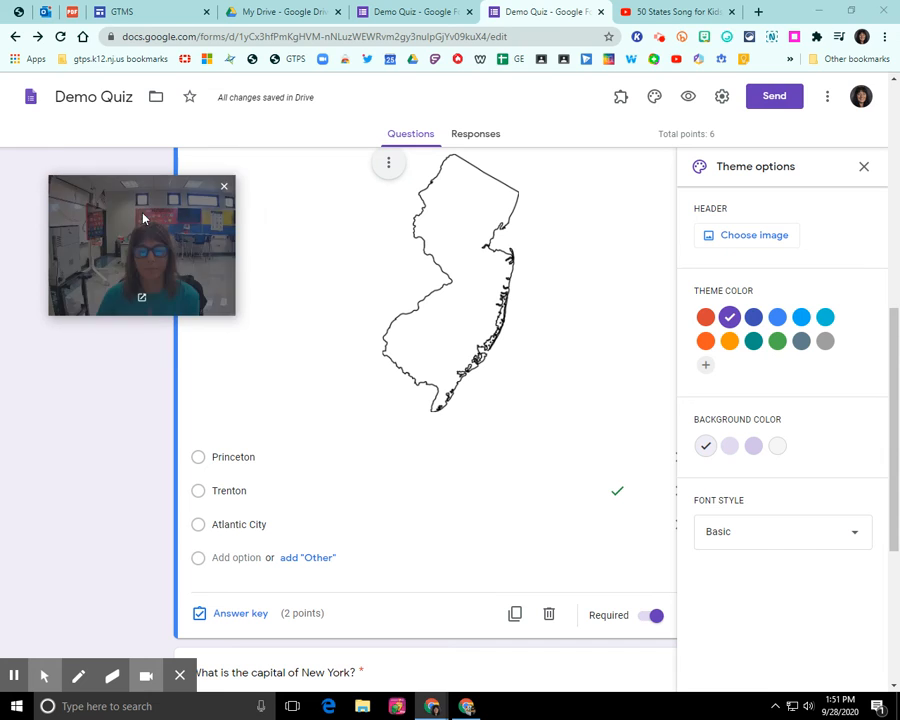
left_click(765, 237)
left_click_drag(193, 226, 138, 275)
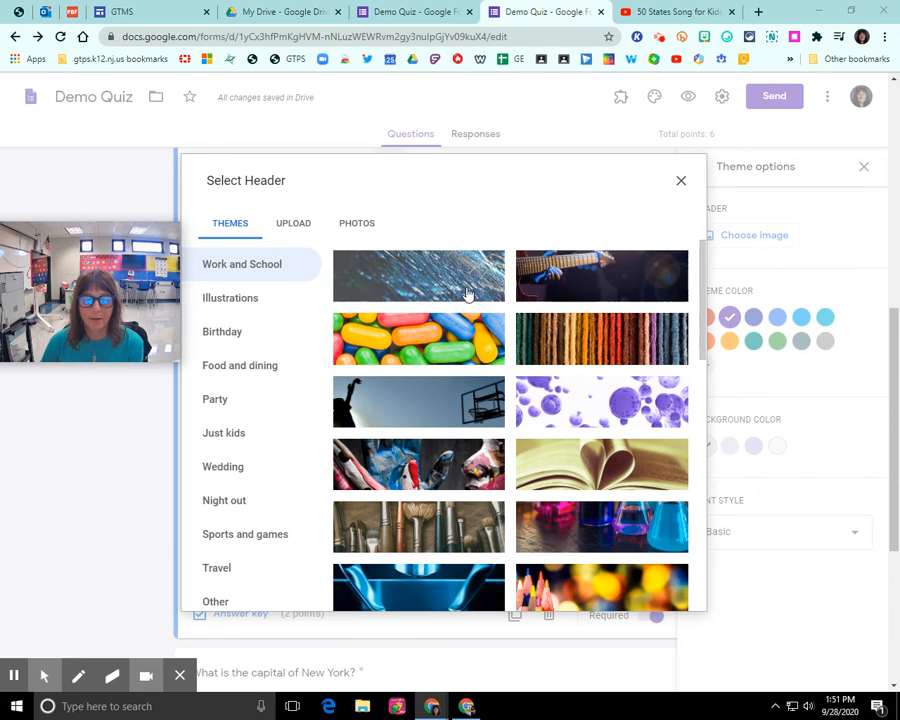
scroll(537, 418, "down", 3)
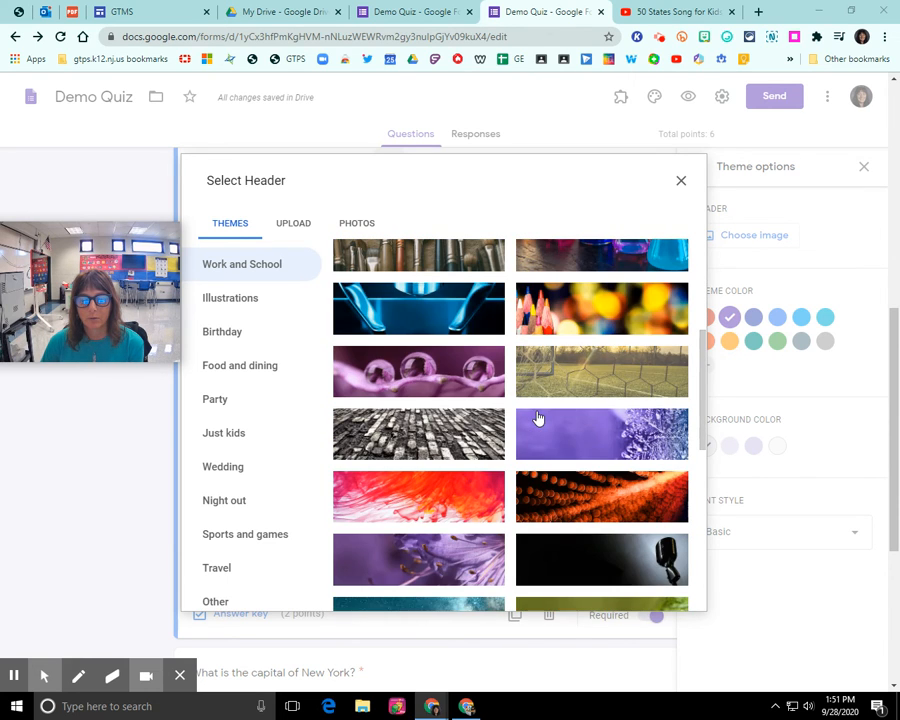
scroll(537, 418, "down", 2)
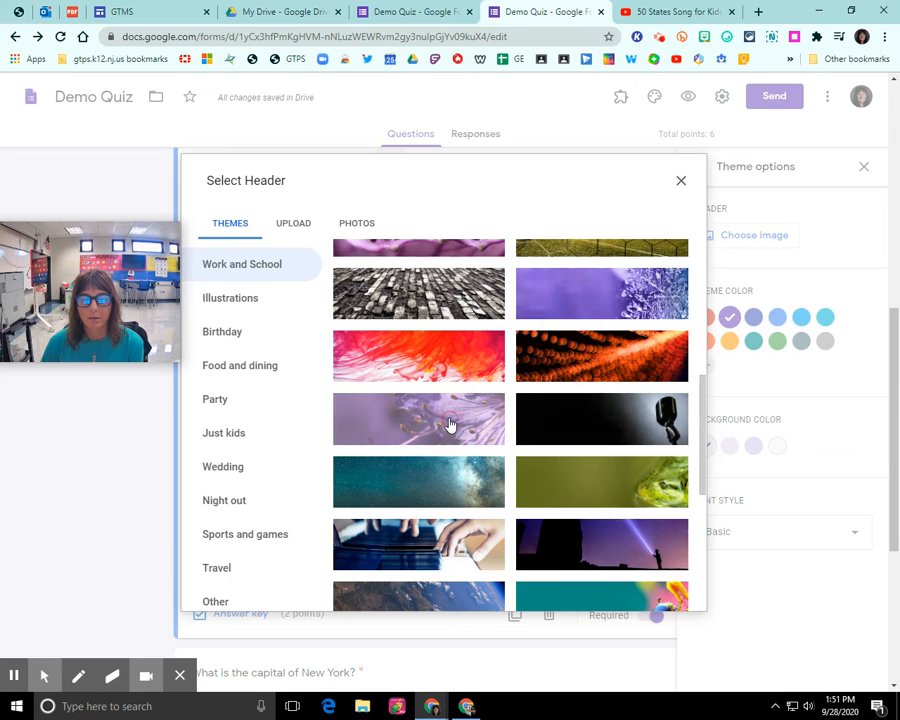
left_click(400, 426)
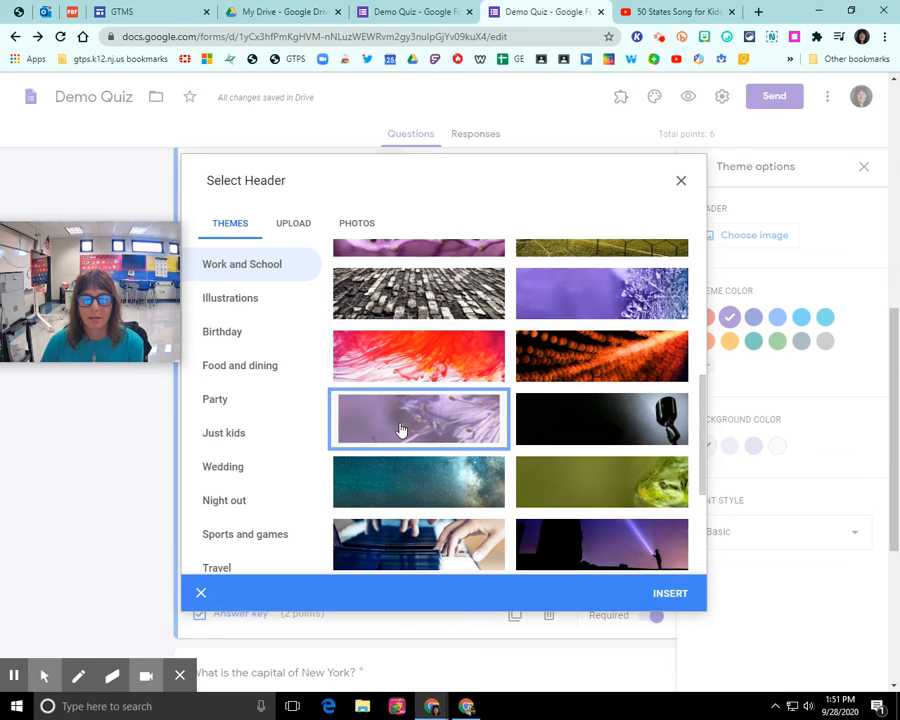
left_click(670, 594)
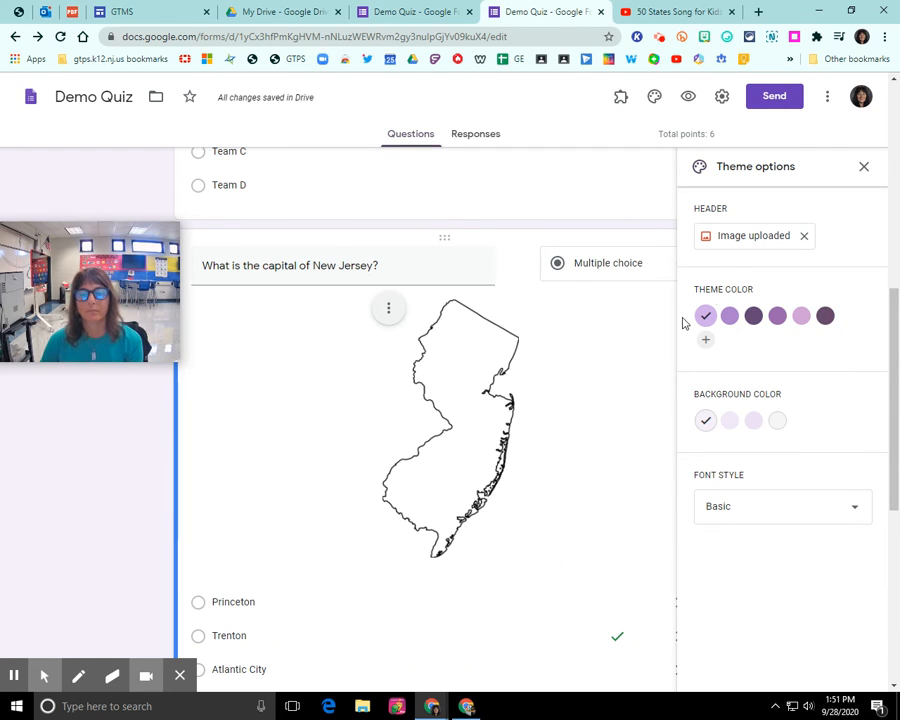
Preview Demo Quiz as respondents see it, then close the preview
scroll(460, 342, "up", 10)
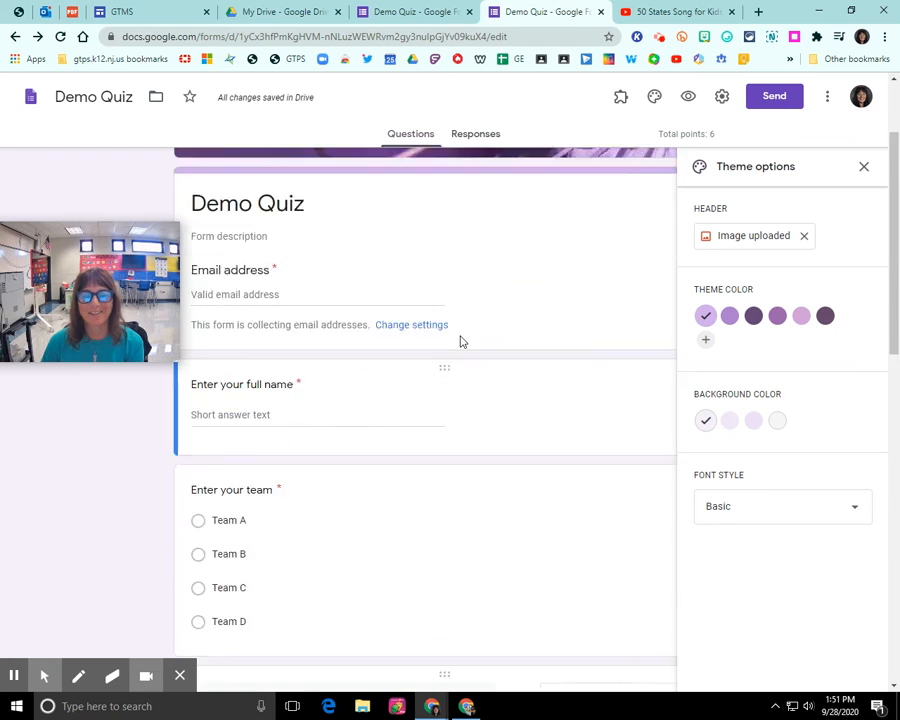
left_click(688, 96)
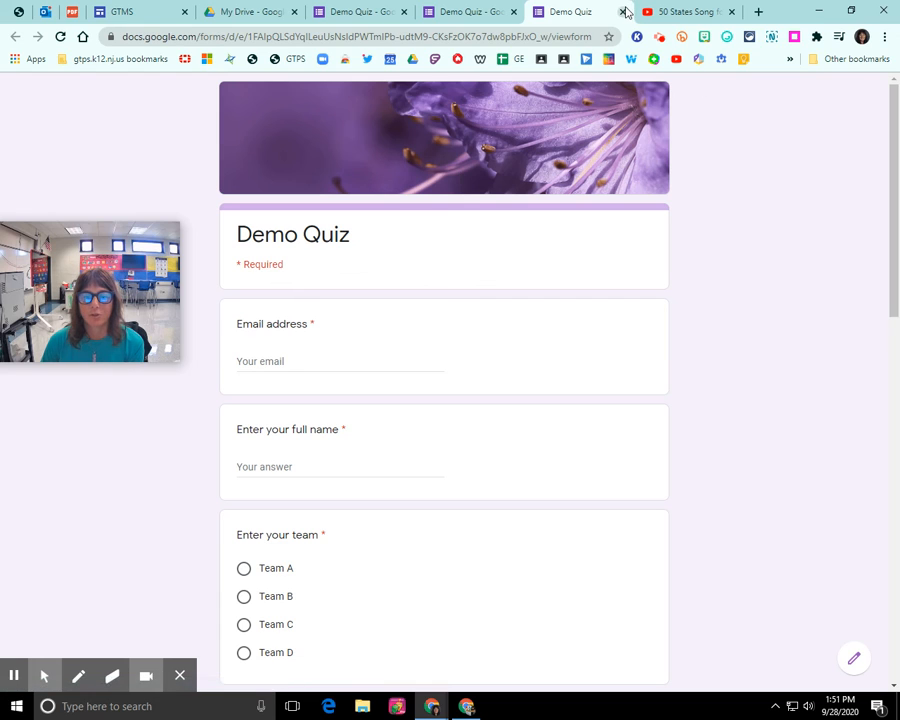
key("ctrl+w")
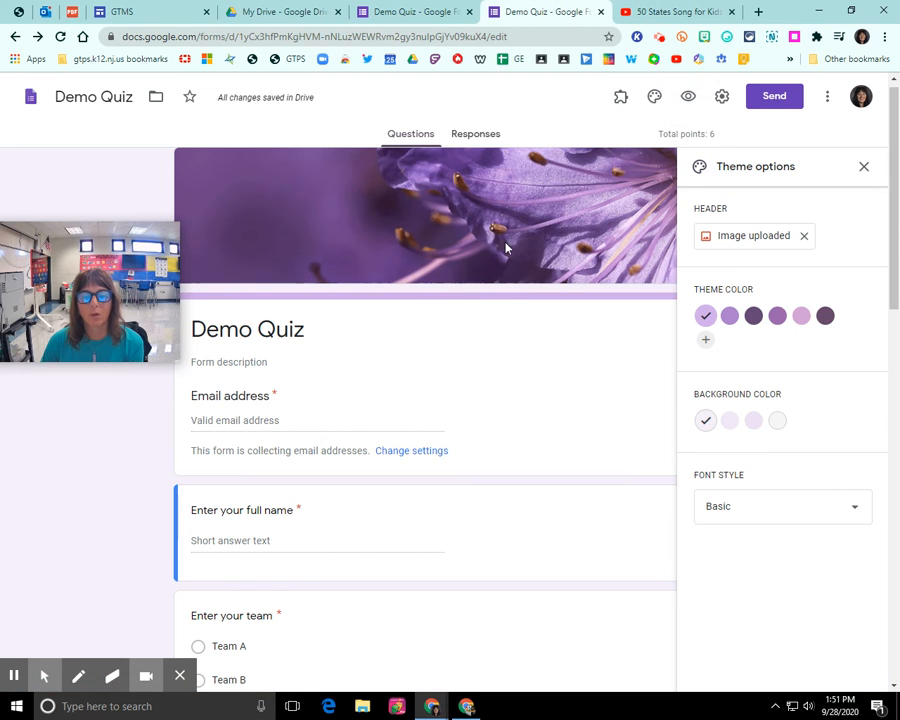
Copy Demo Quiz's shortened forms.gle share link from the Send form dialog
left_click(774, 100)
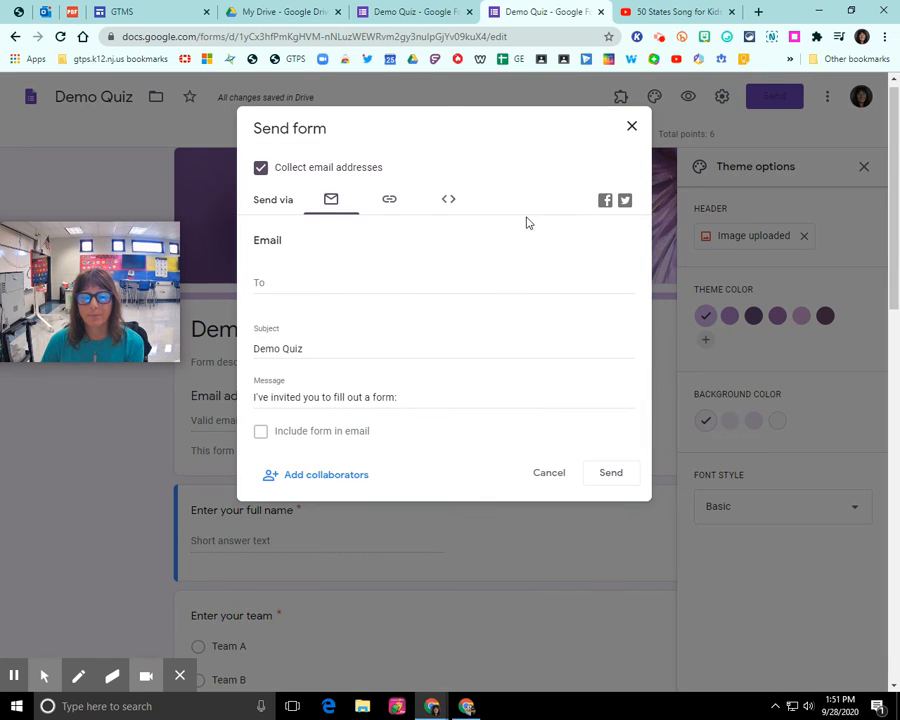
left_click(390, 202)
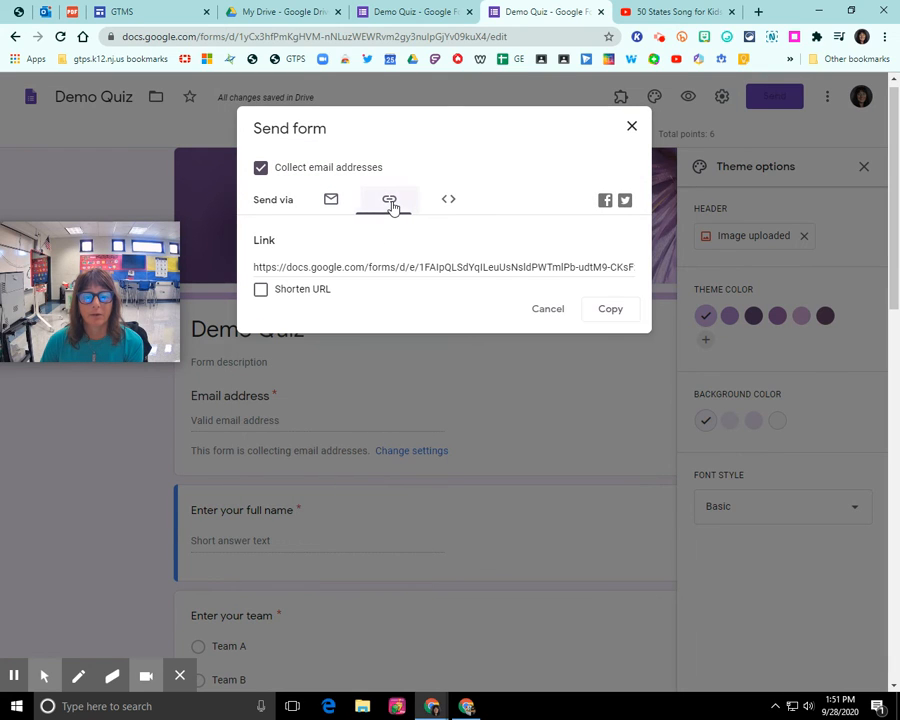
left_click(262, 291)
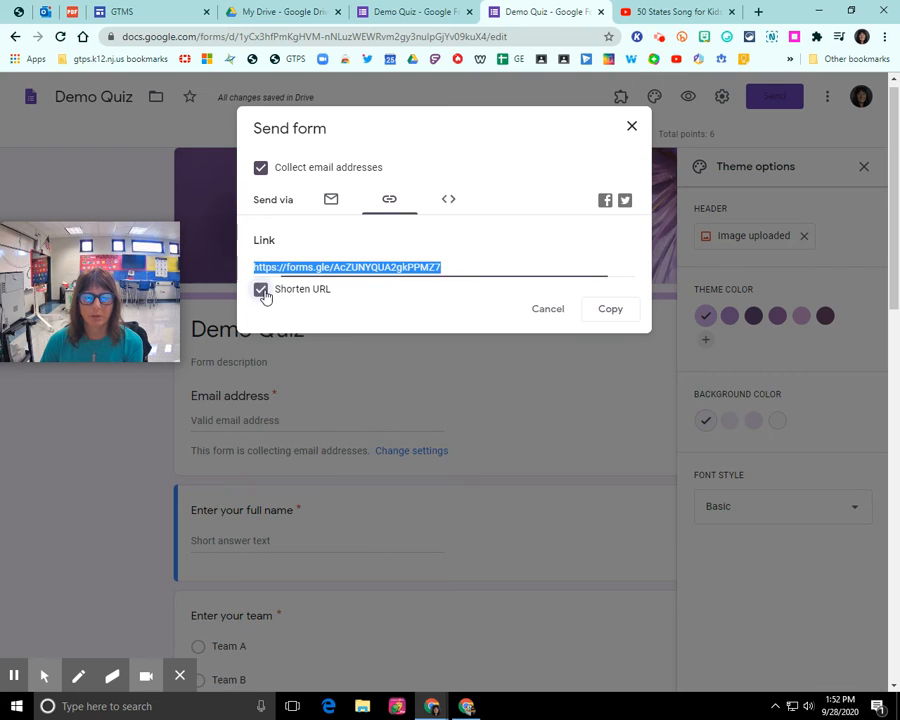
left_click(622, 316)
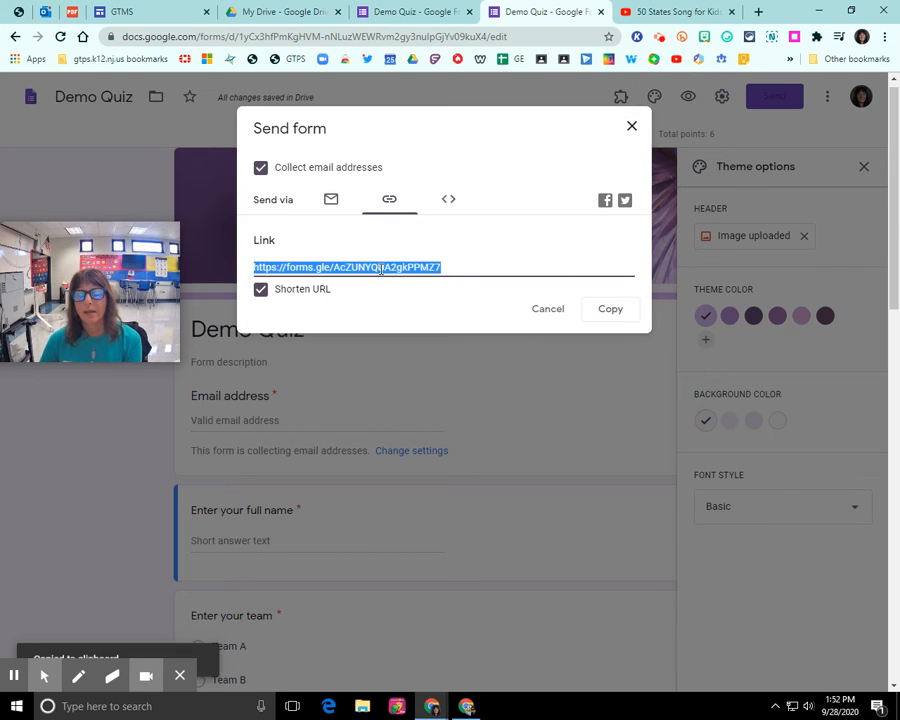
left_click(631, 129)
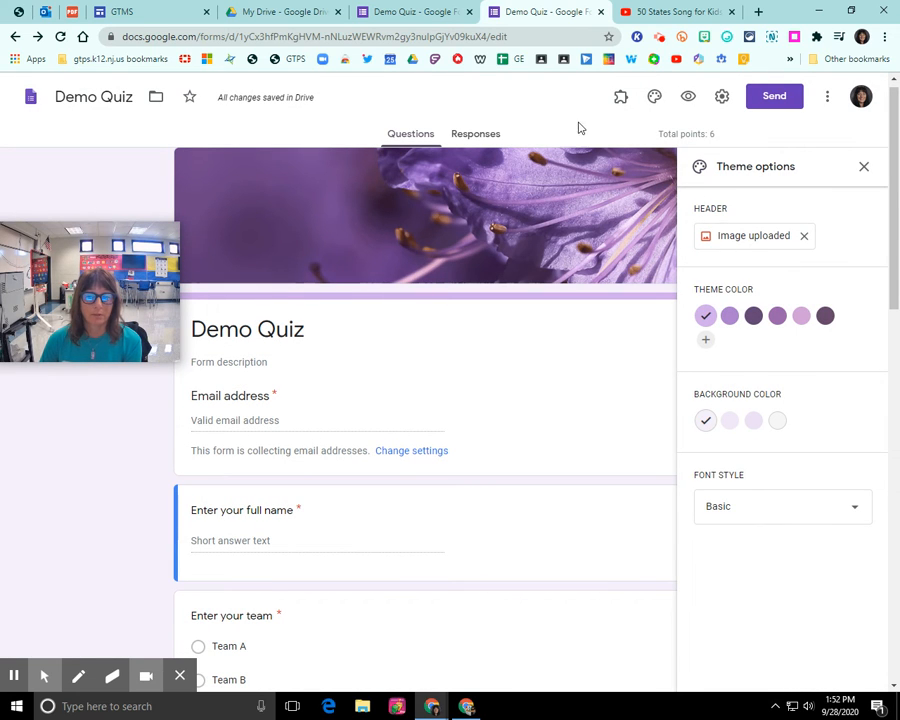
Open the copied Demo Quiz short link in a new Chrome tab
left_click(758, 11)
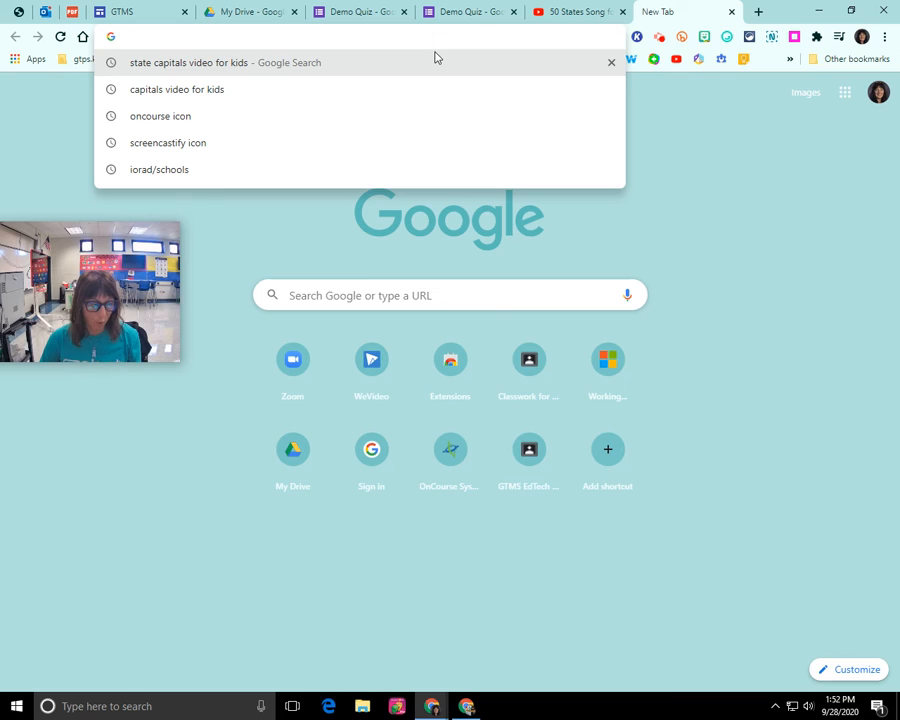
key("ctrl+v")
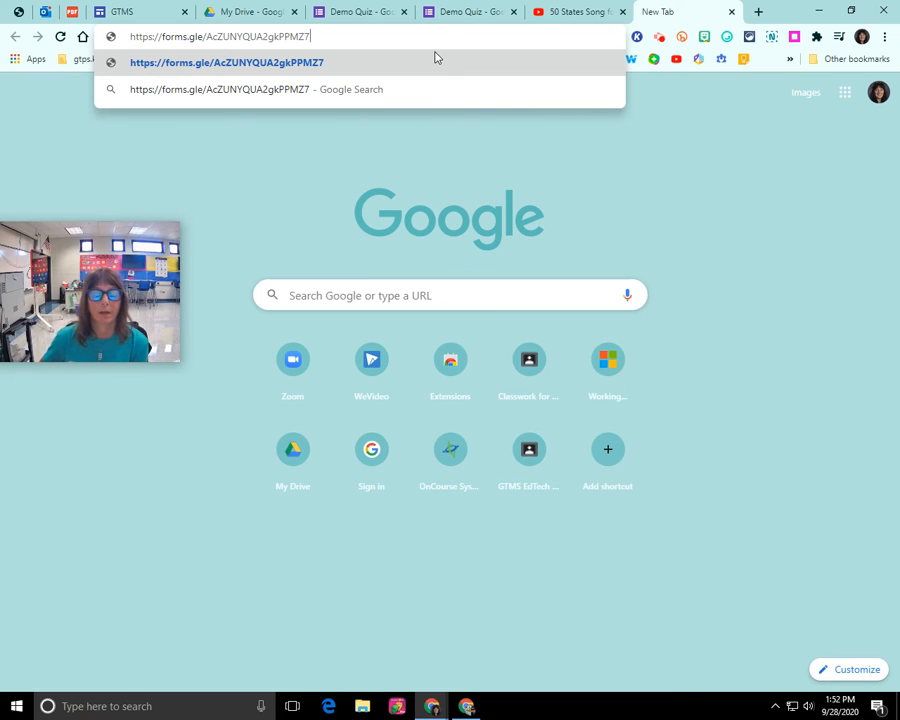
left_click(435, 57)
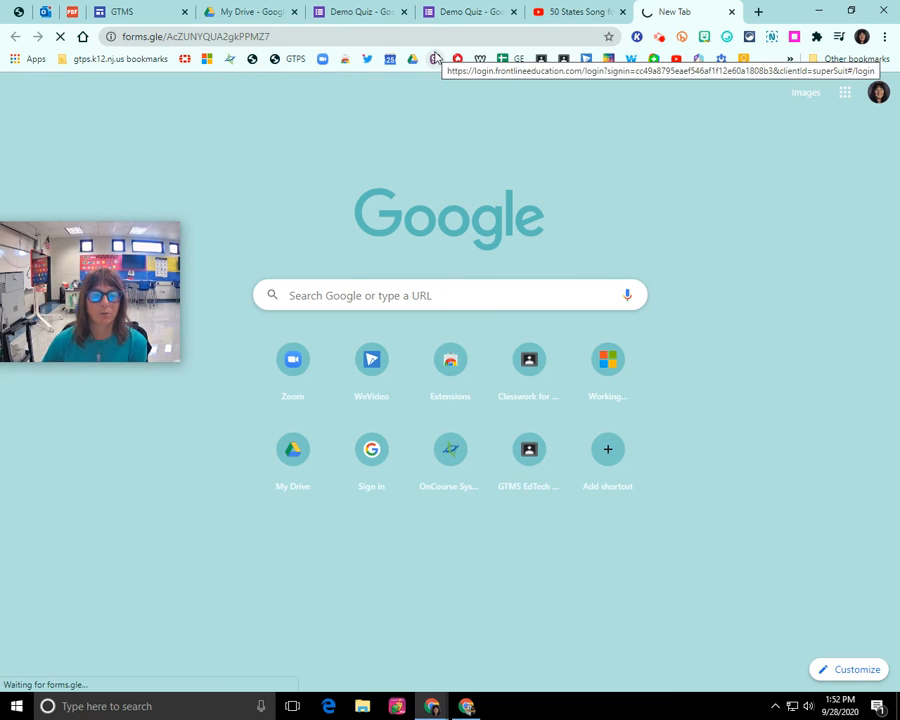
left_click_drag(82, 274, 766, 341)
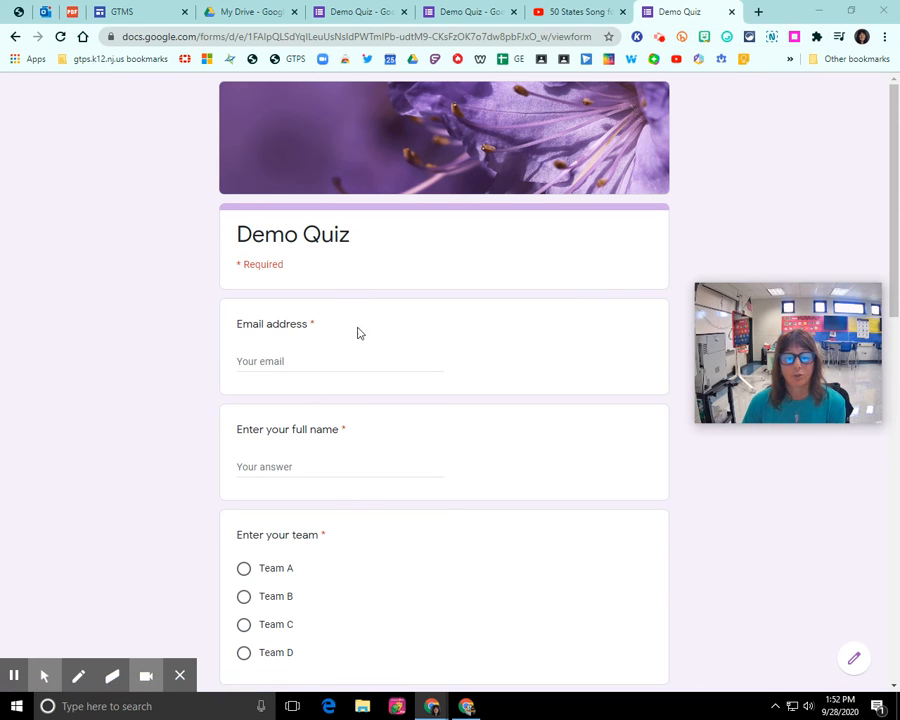
Enter the respondent's email address, correcting a typo, and their full name
left_click(301, 357)
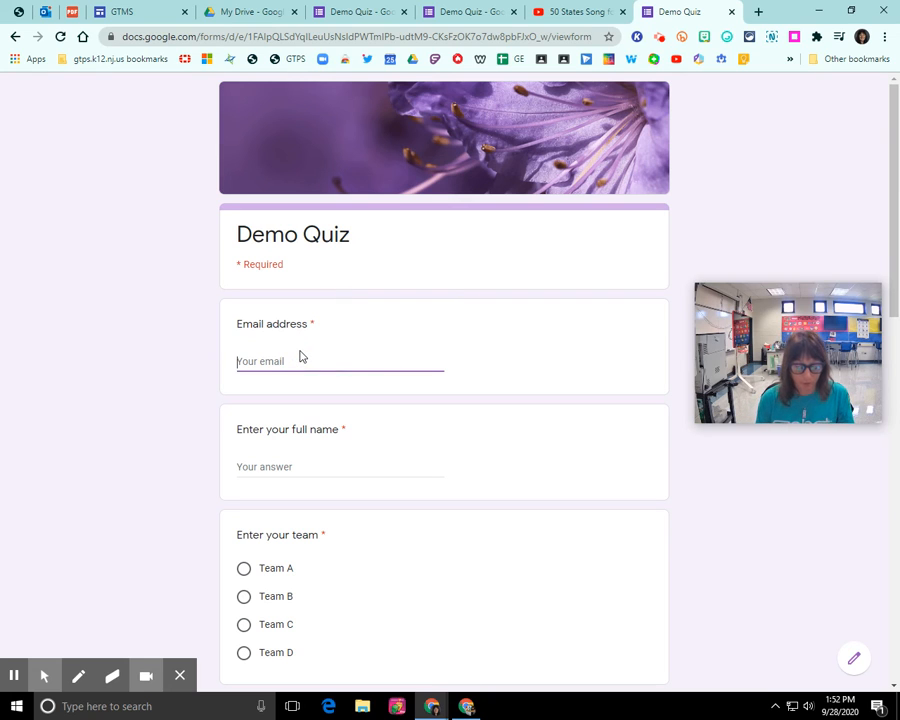
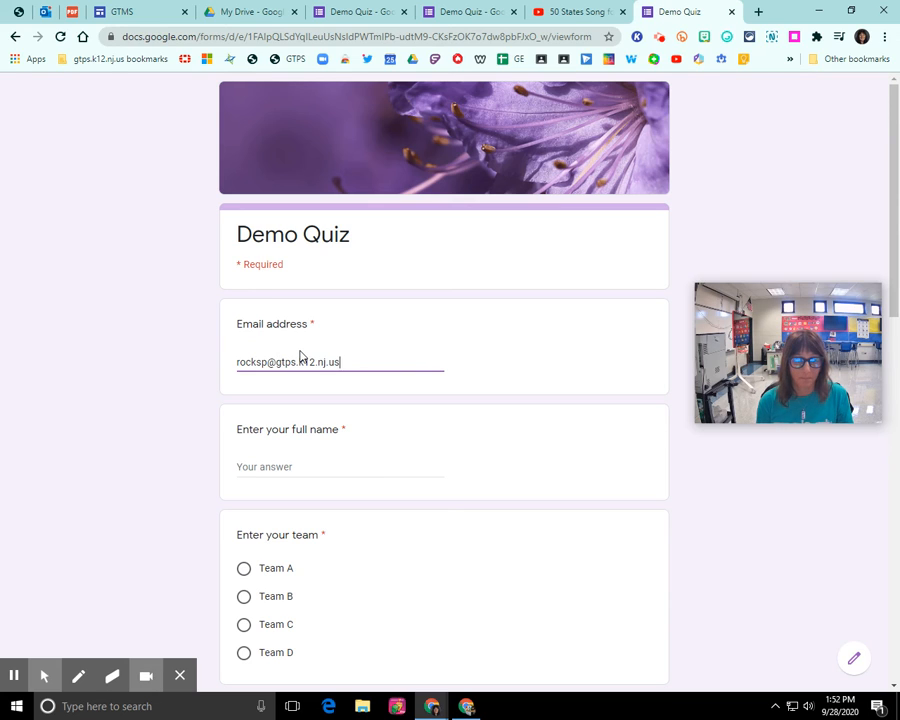
key("Tab")
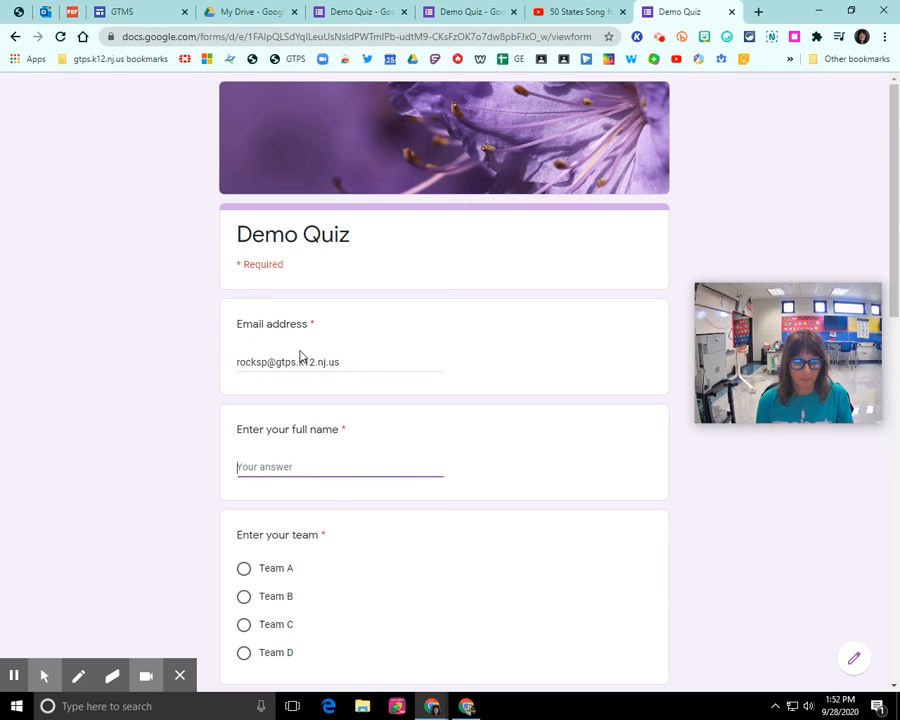
type("Pebbles")
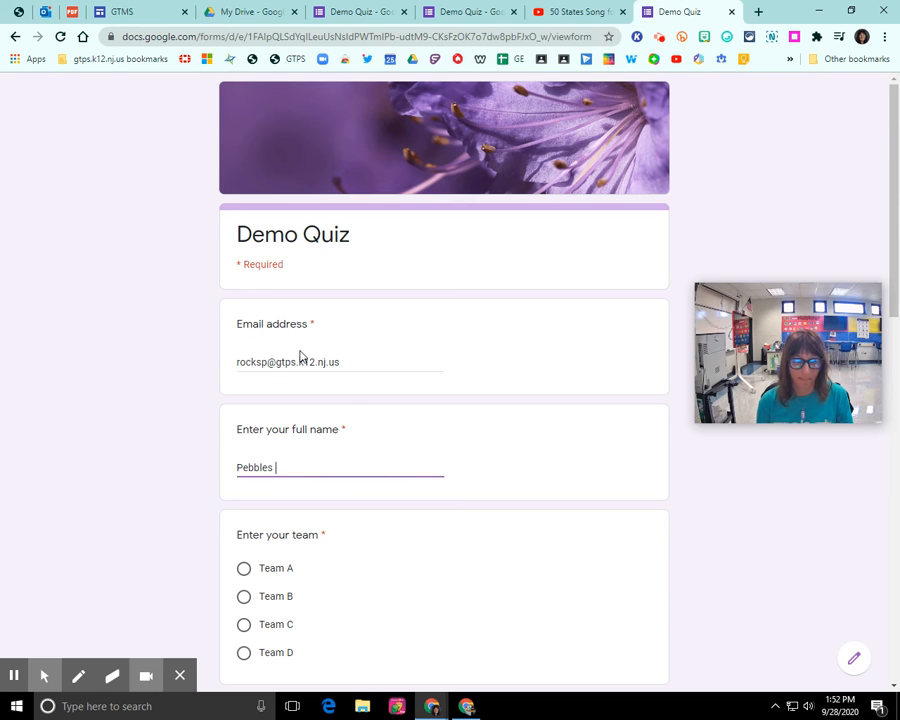
type(" Rocks")
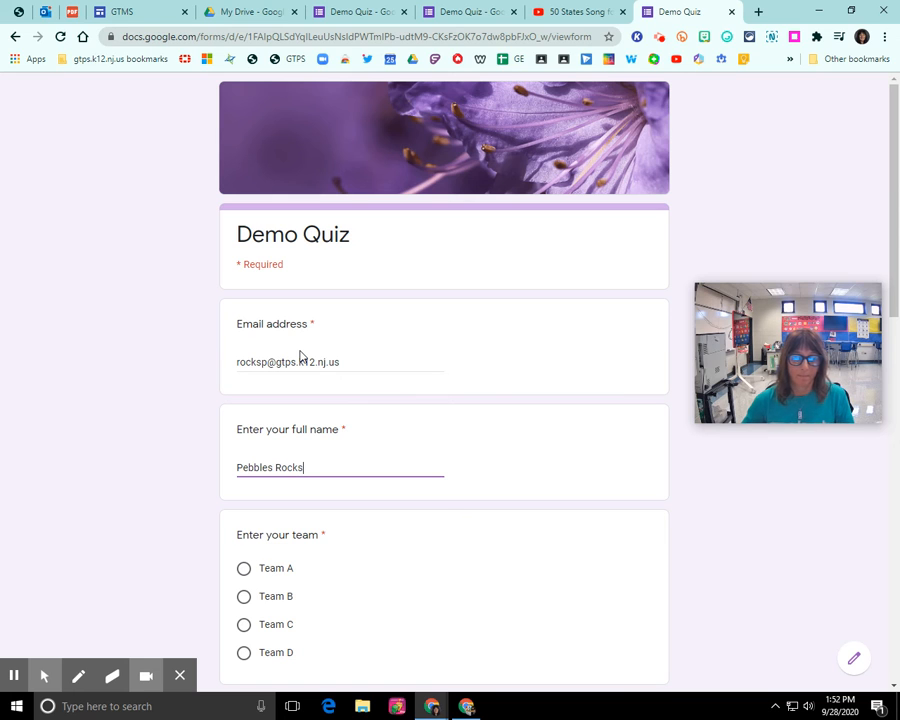
Answer Team C, Trenton, Queens and Miami for Florida, then submit the quiz
scroll(300, 356, "down", 3)
left_click(250, 345)
scroll(319, 380, "down", 3)
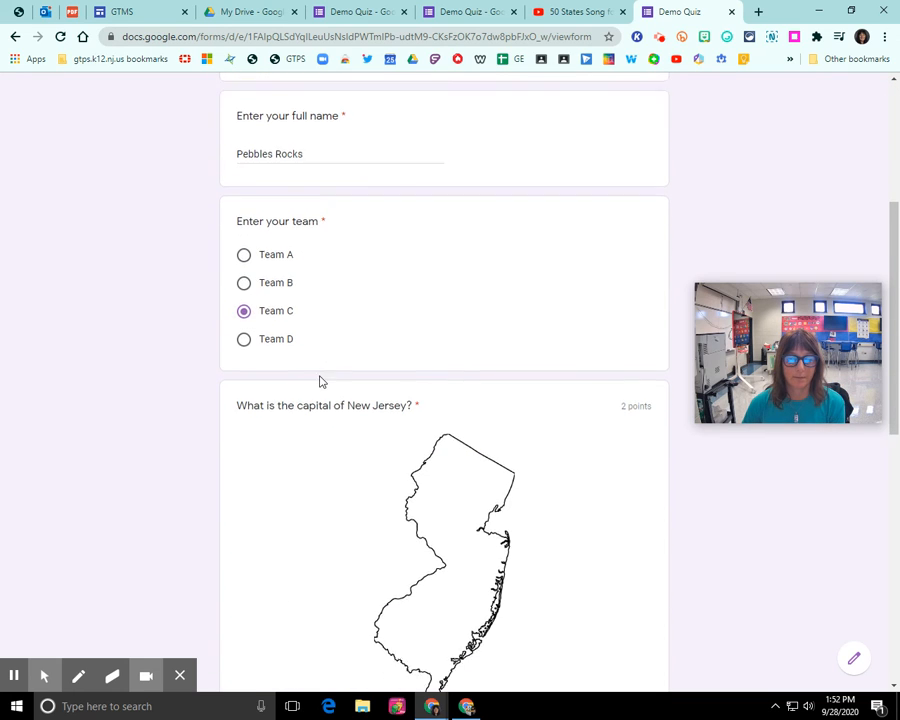
scroll(340, 334, "down", 2)
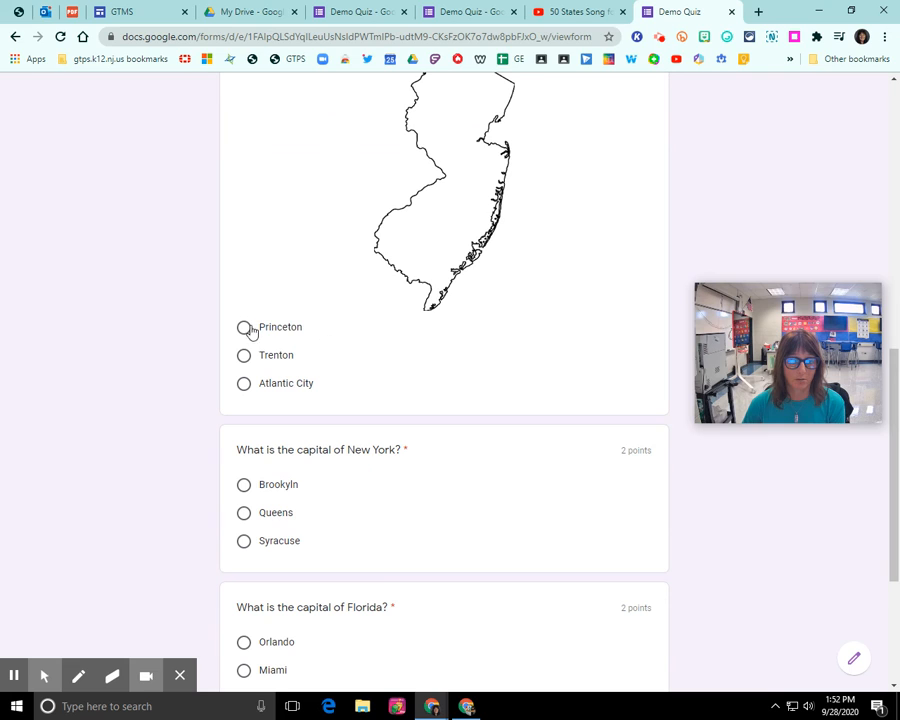
left_click(248, 357)
scroll(296, 376, "down", 2)
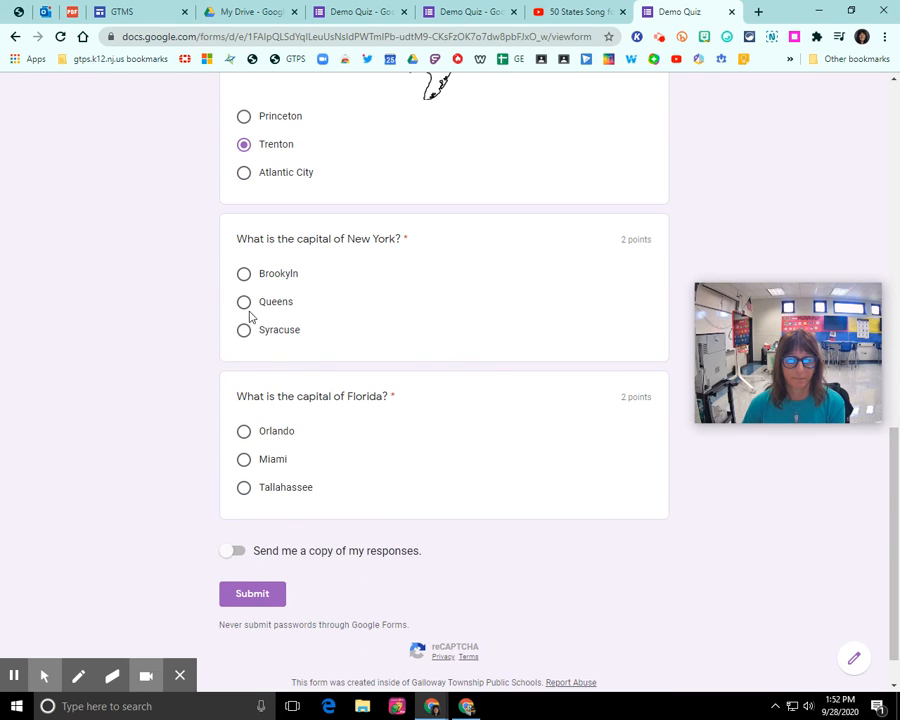
left_click(248, 309)
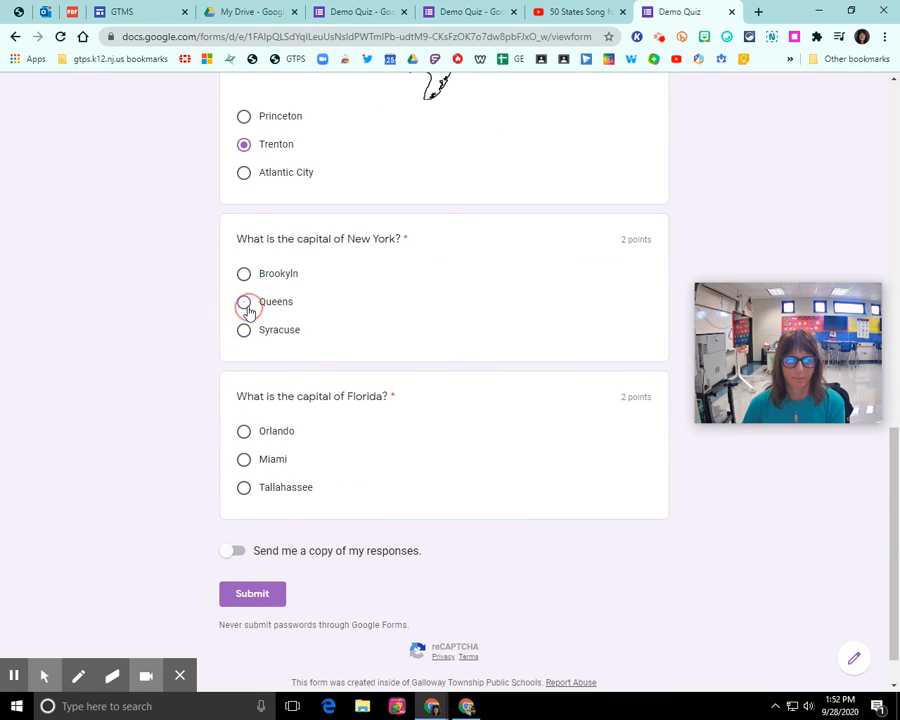
left_click(251, 489)
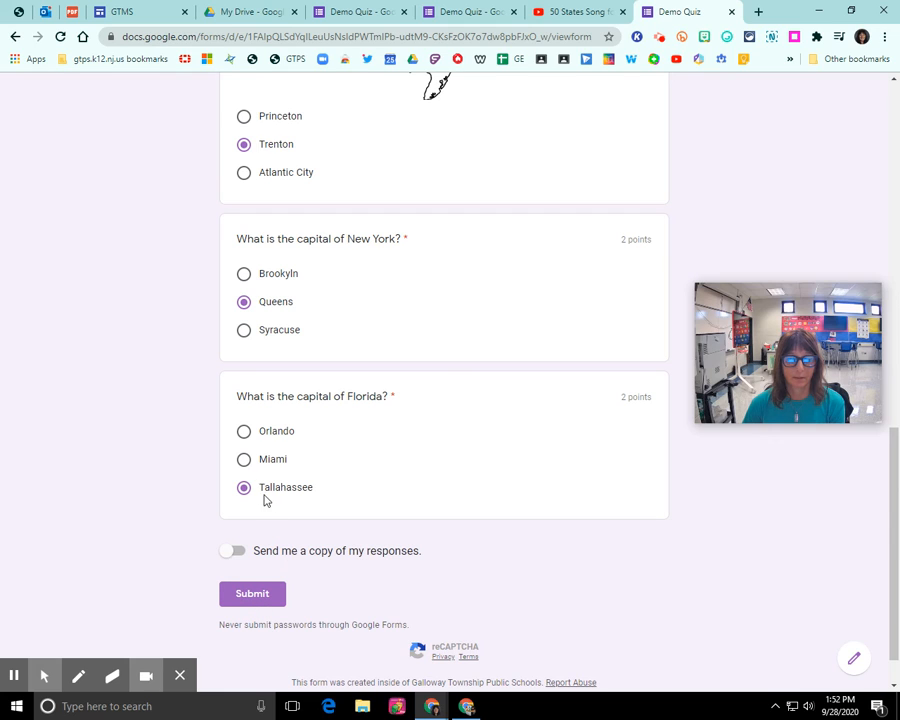
left_click(245, 460)
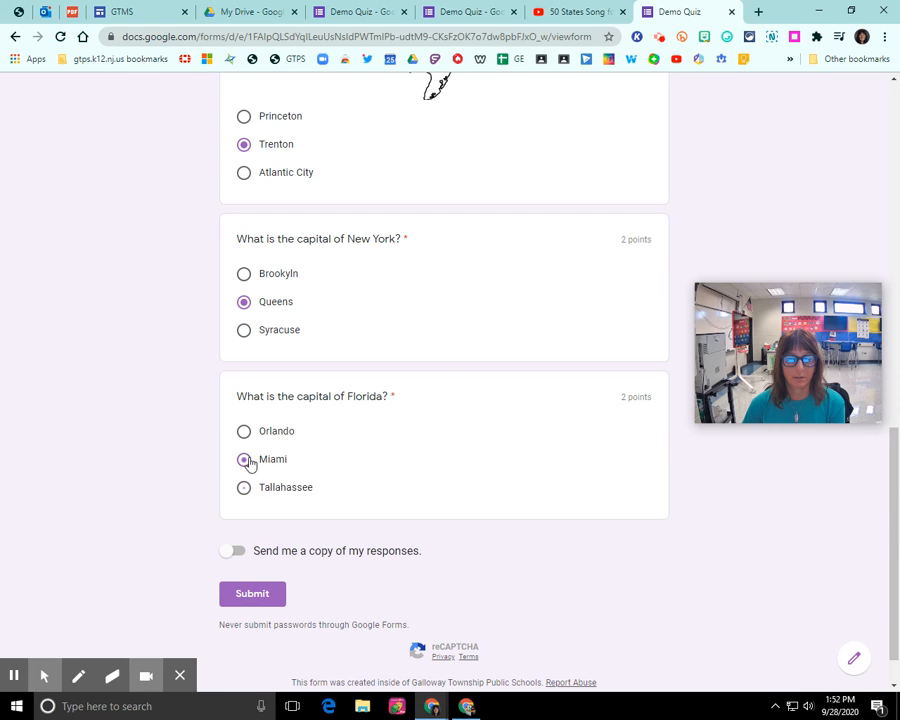
left_click(266, 597)
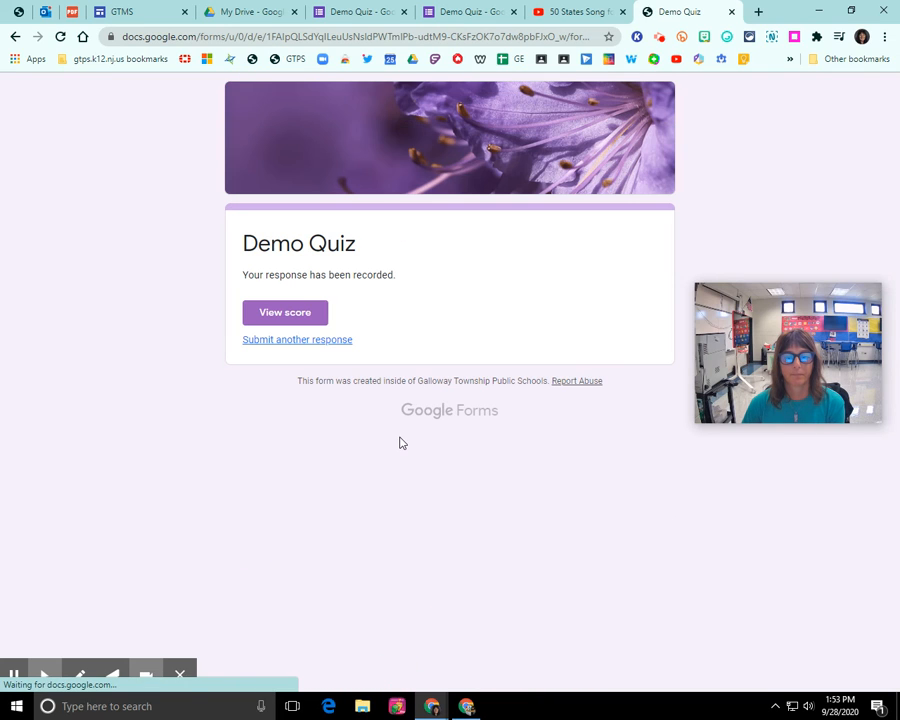
Review the 2/6 scored answers and feedback, then return to the response-recorded tab
left_click(287, 313)
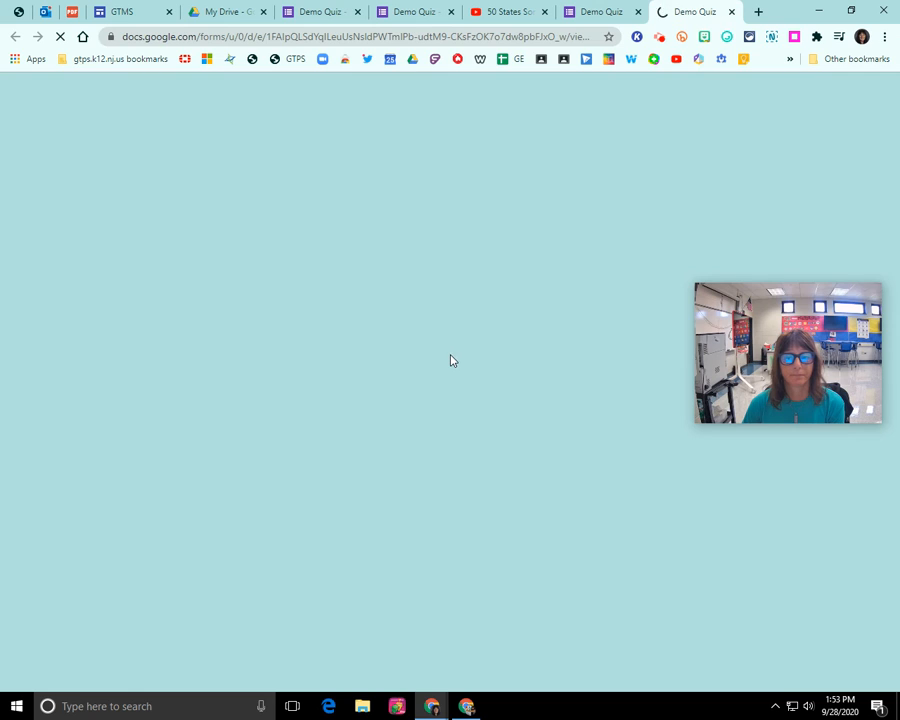
scroll(434, 357, "down", 1)
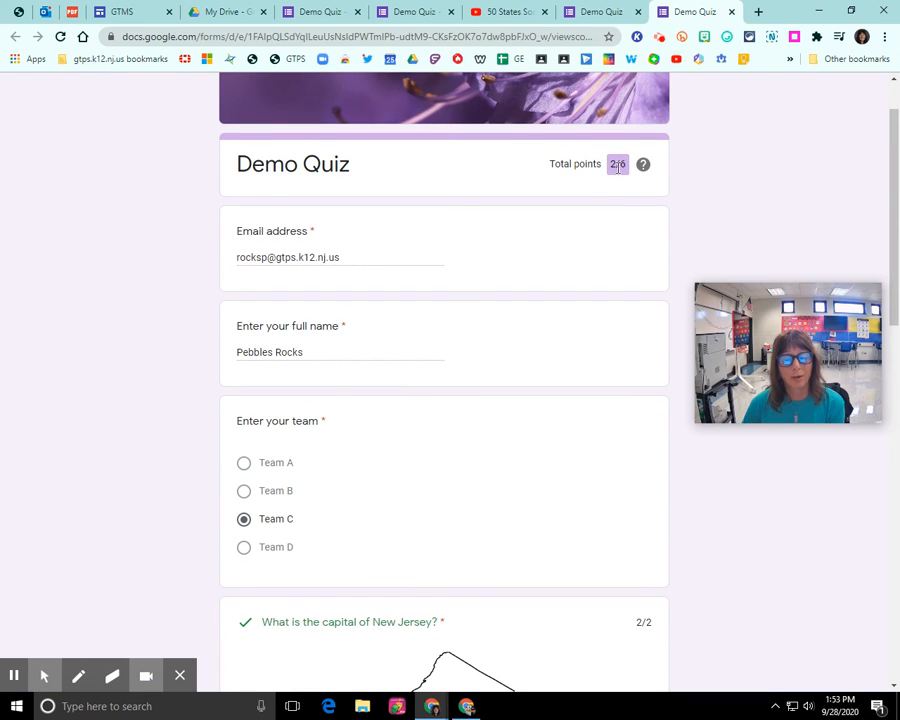
scroll(406, 344, "down", 5)
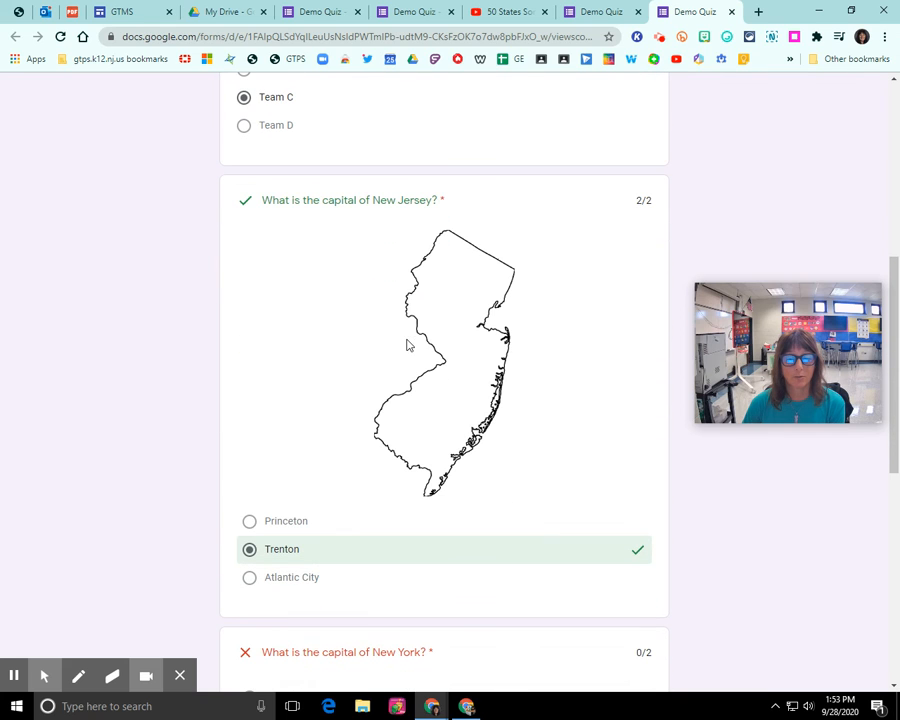
scroll(417, 350, "down", 4)
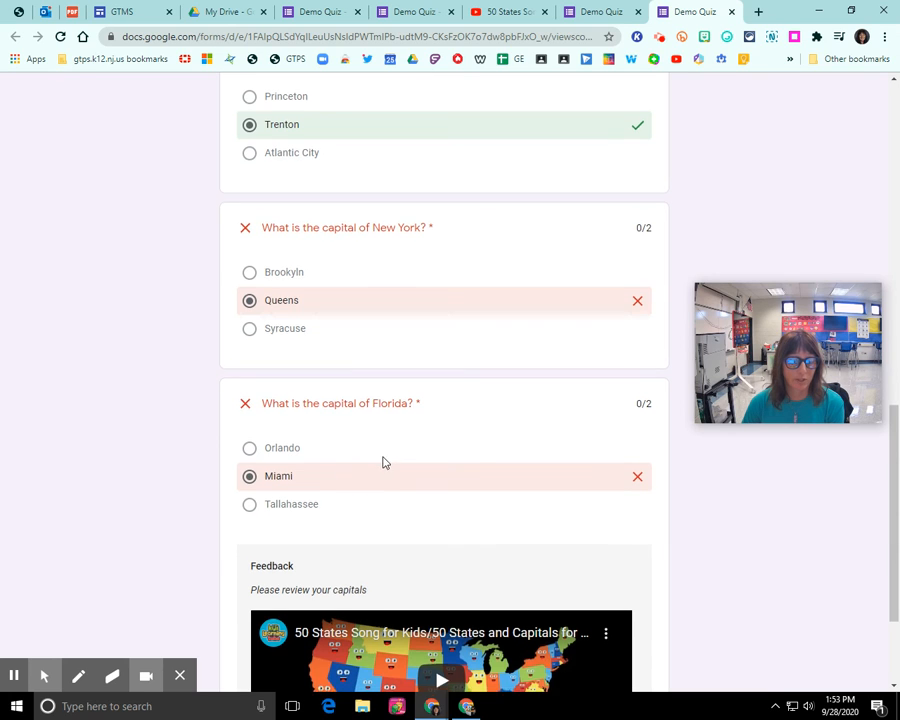
scroll(382, 460, "down", 2)
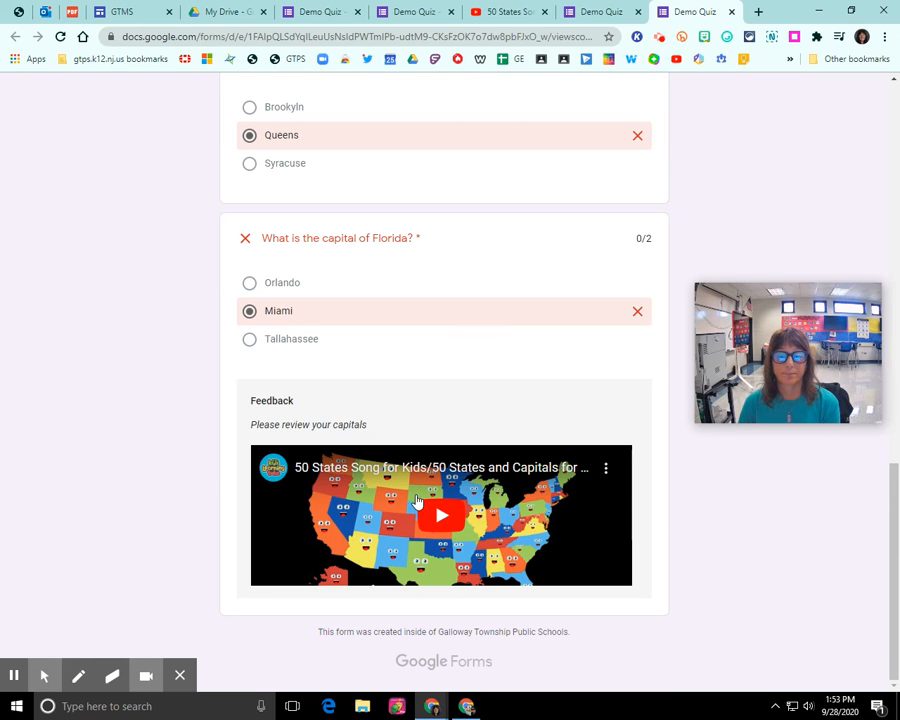
scroll(424, 366, "up", 15)
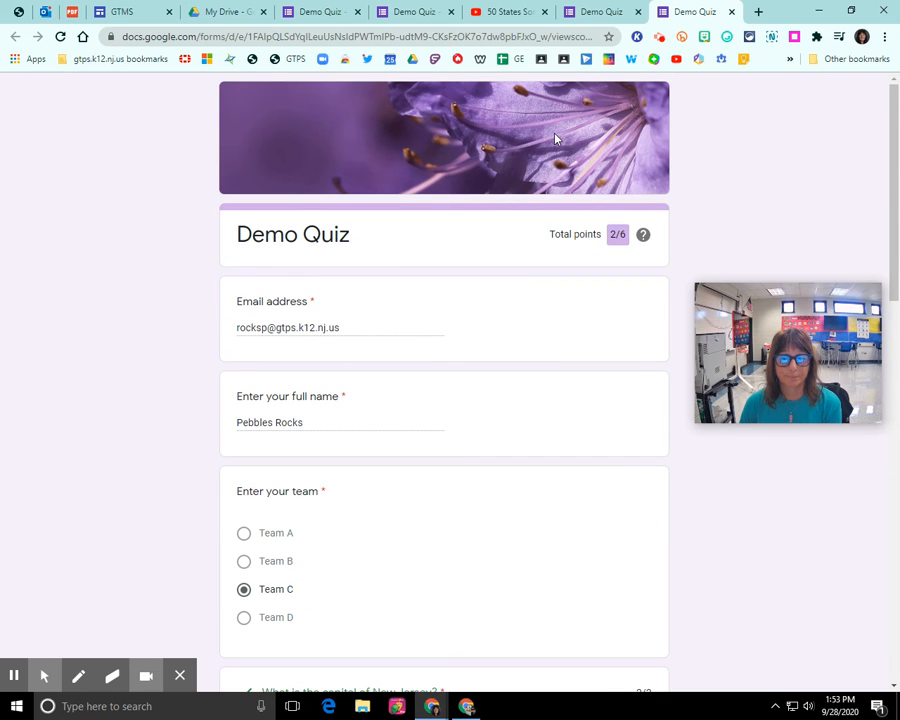
left_click(592, 12)
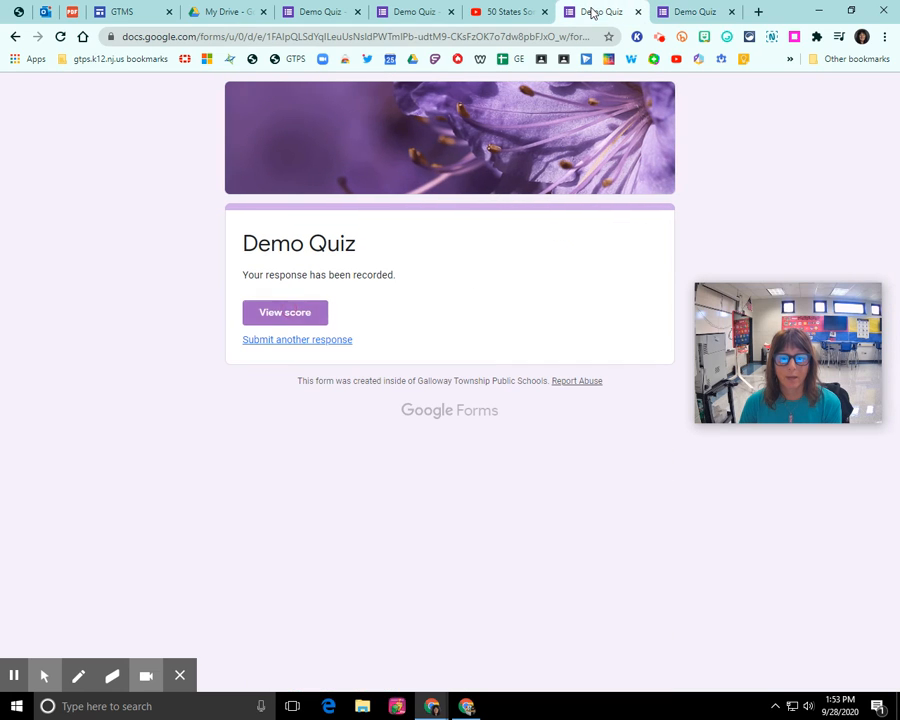
Check the one-response summary in the editor and open it in the Demo Quiz (Responses) sheet
left_click(416, 16)
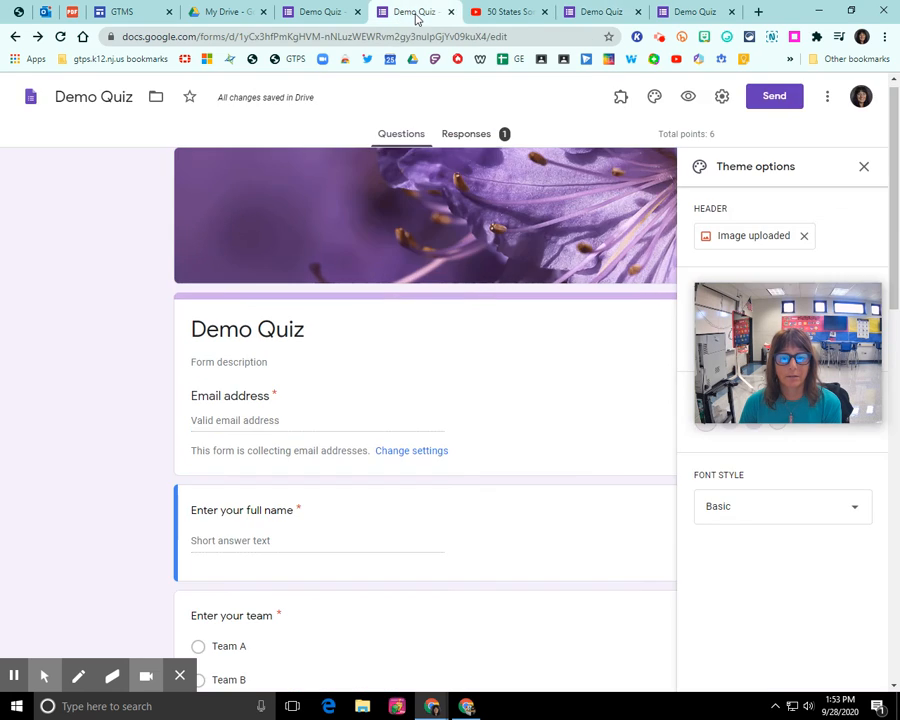
left_click(480, 139)
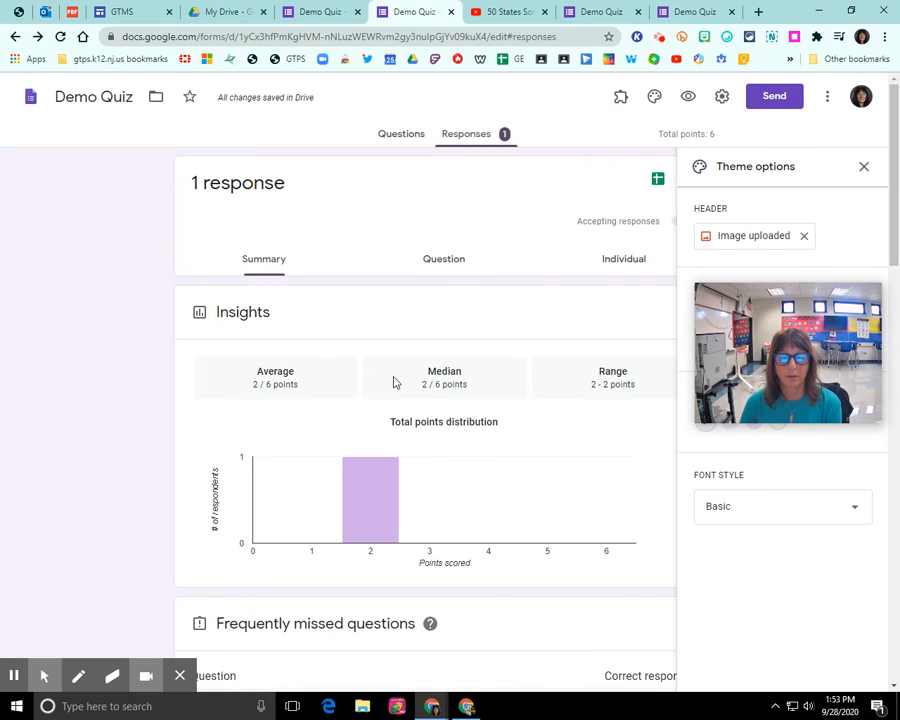
scroll(370, 415, "down", 4)
scroll(368, 410, "up", 5)
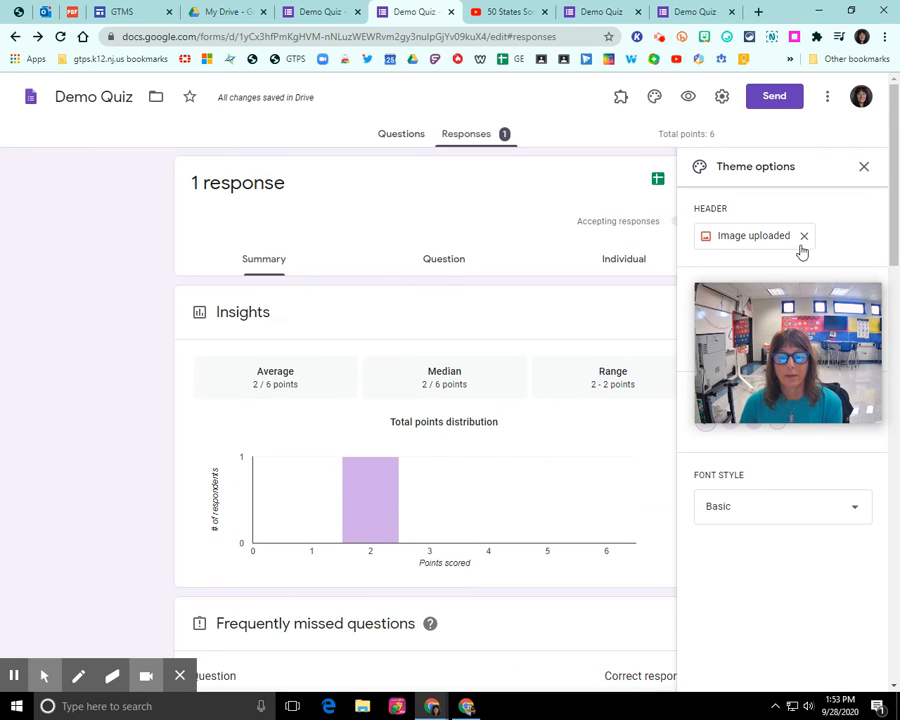
left_click(862, 170)
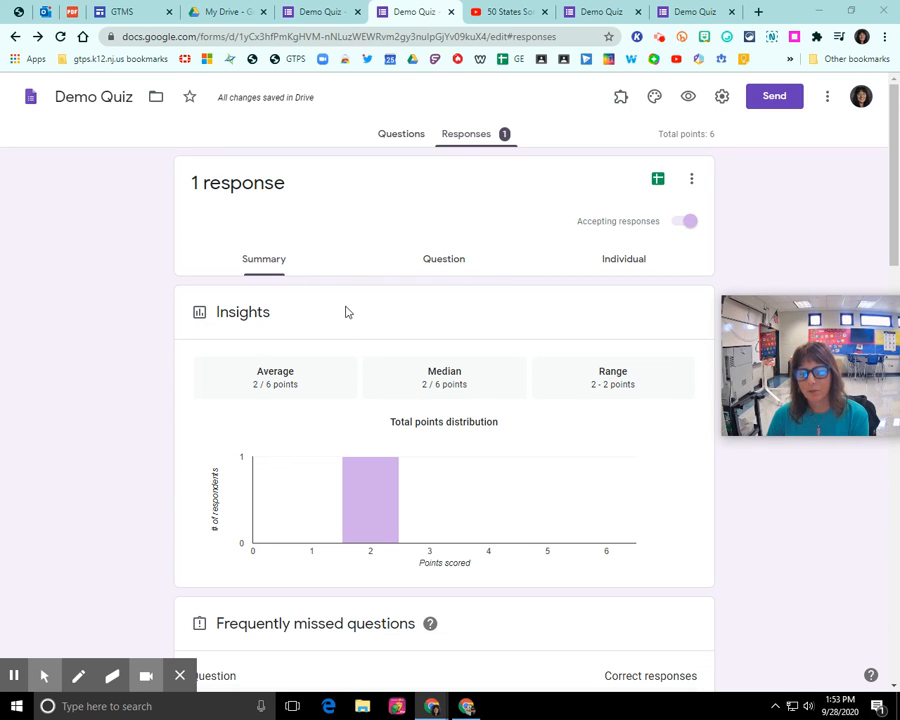
left_click(658, 182)
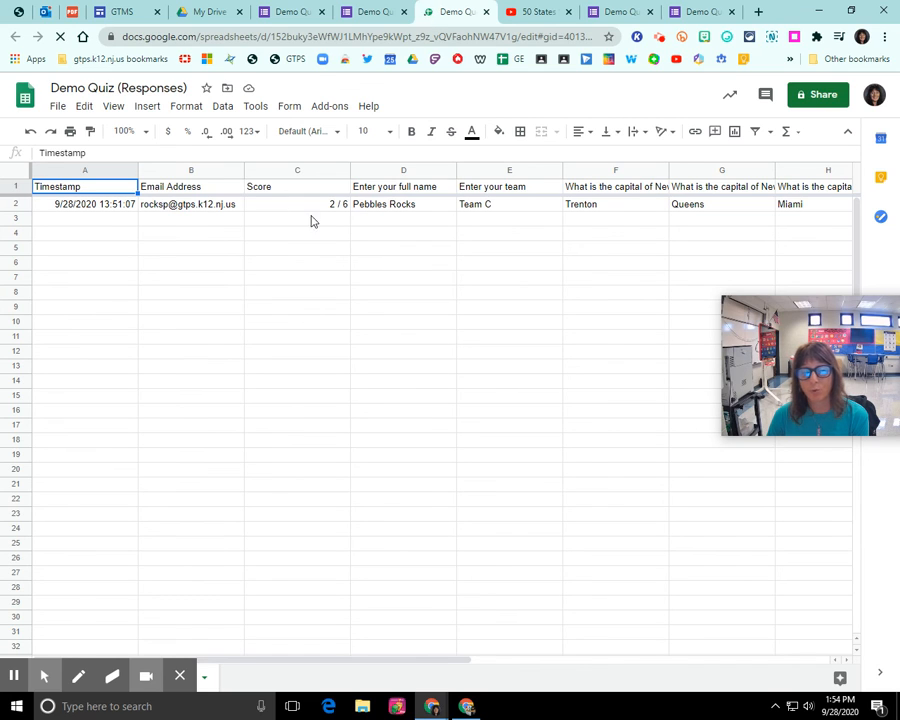
Format row 1 of Demo Quiz (Responses) as bold, wrapped text with a yellow fill
left_click(16, 187)
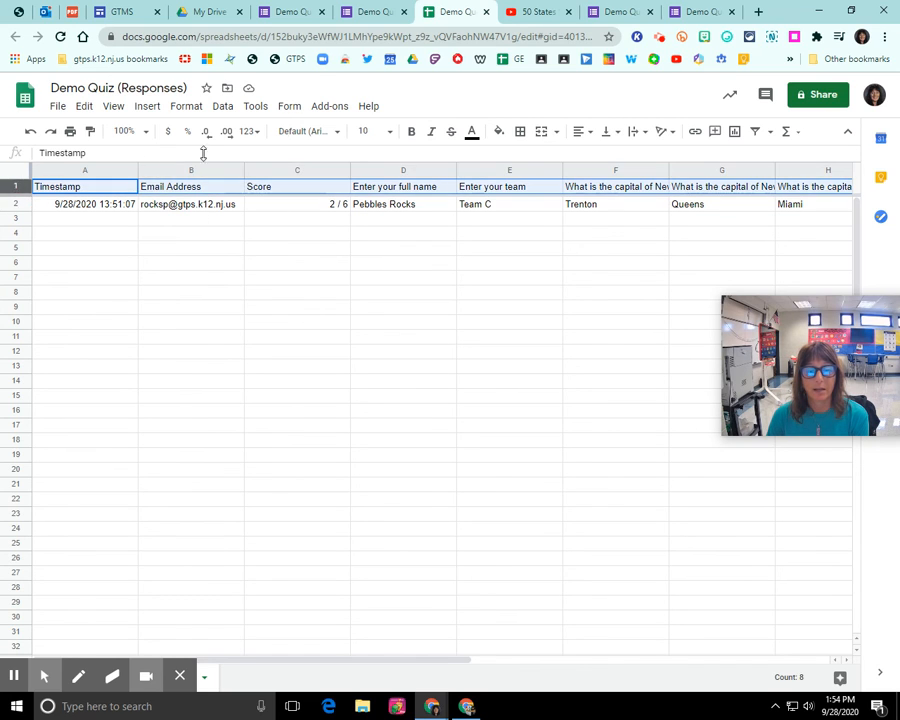
left_click(411, 131)
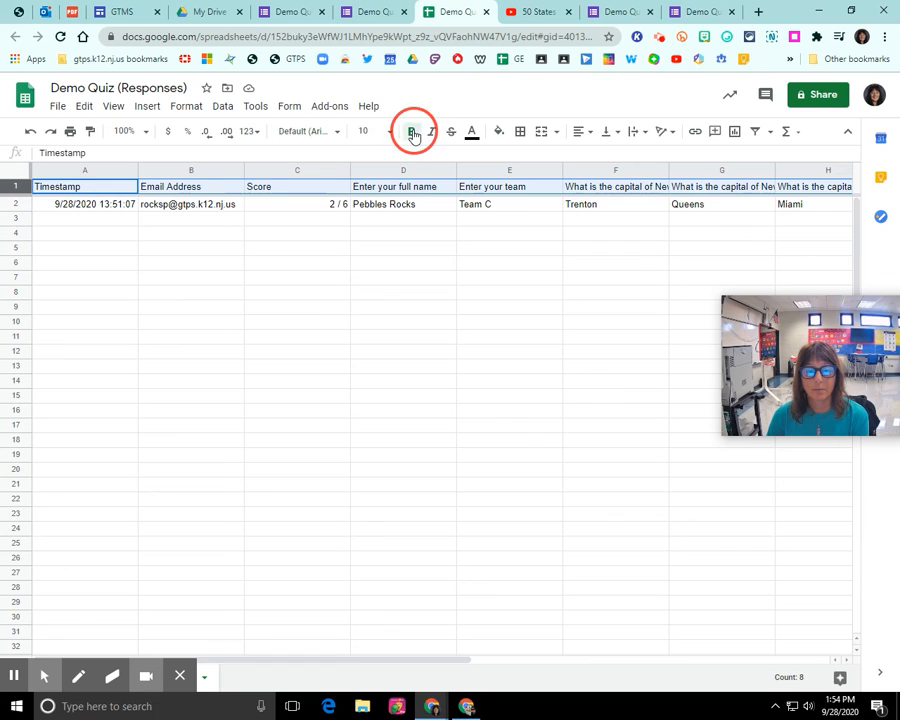
left_click(635, 133)
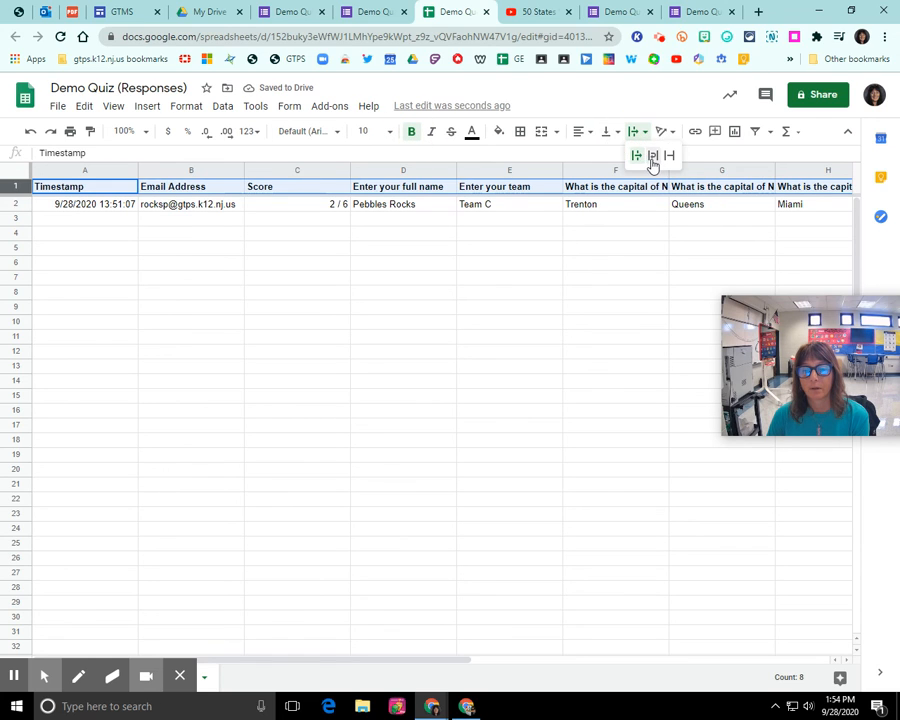
left_click(652, 156)
left_click(499, 132)
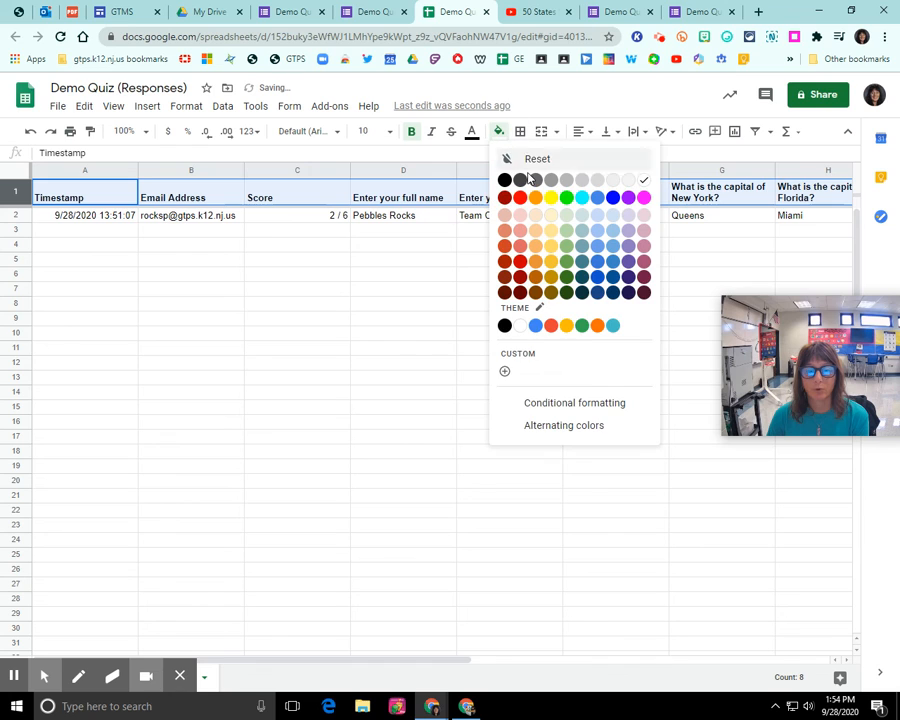
left_click(548, 198)
left_click(405, 274)
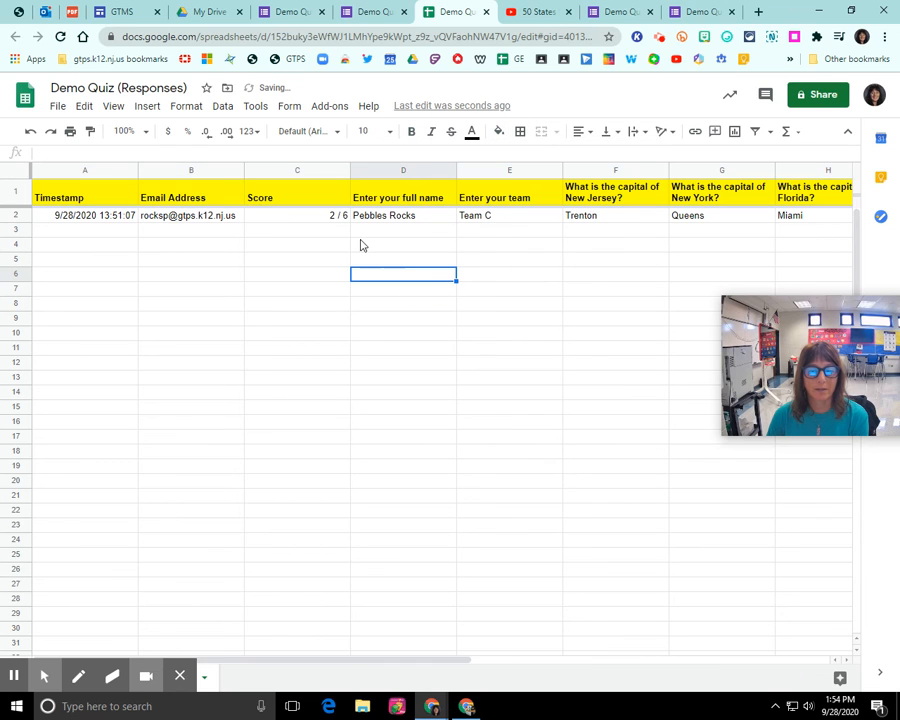
left_click_drag(281, 660, 300, 645)
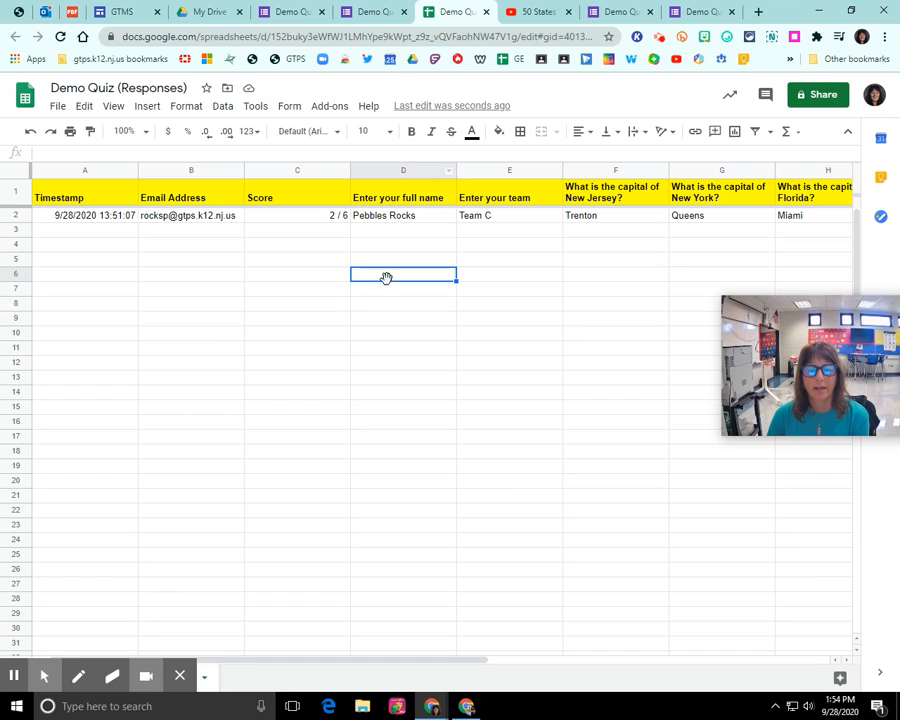
left_click(448, 177)
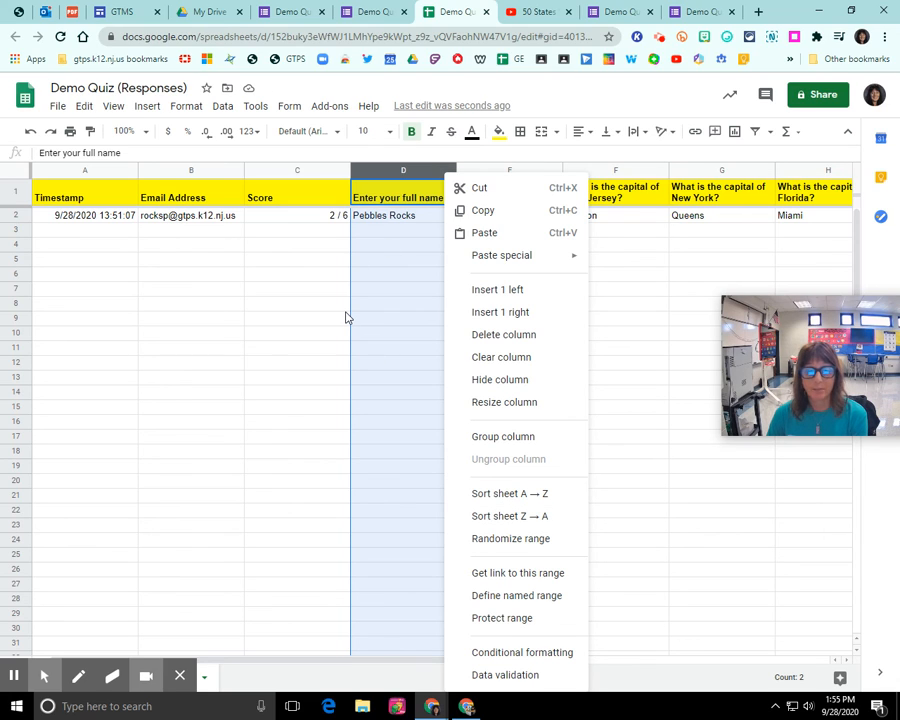
left_click(614, 262)
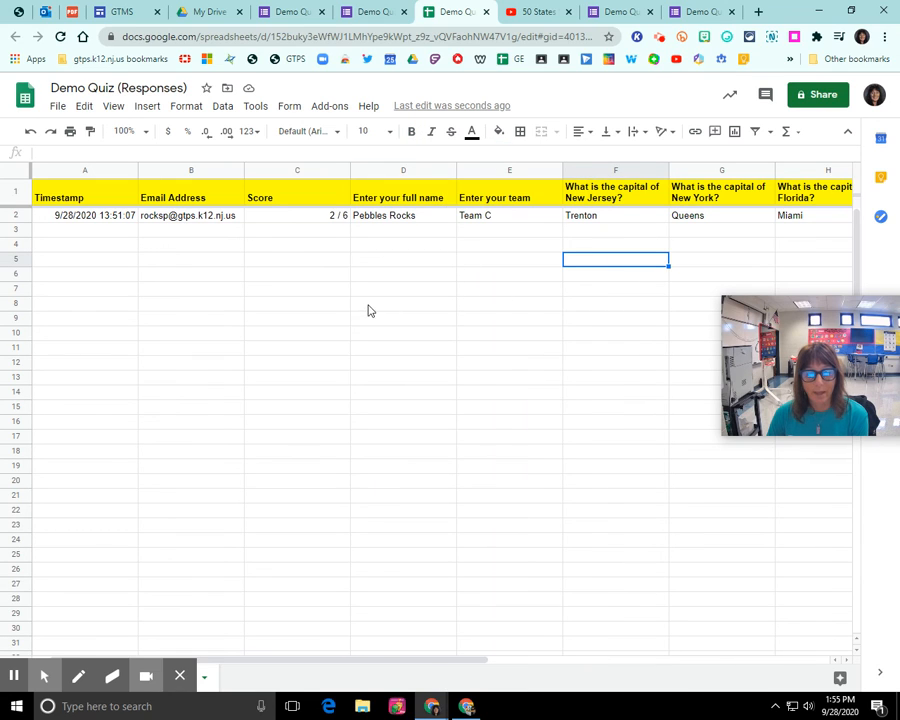